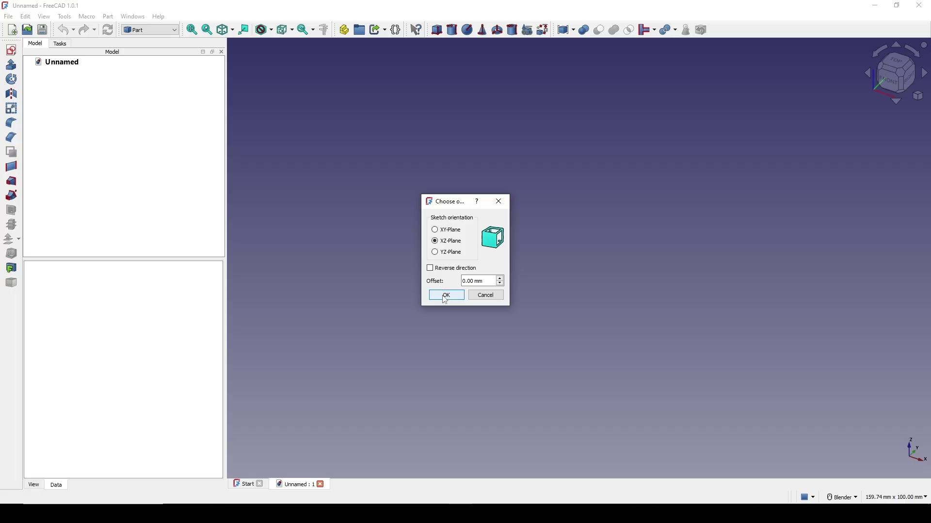
Step: Start a sketch on the XZ plane and draw a horizontal slot with end radius about 7 mm, above and right of the origin
click(443, 293)
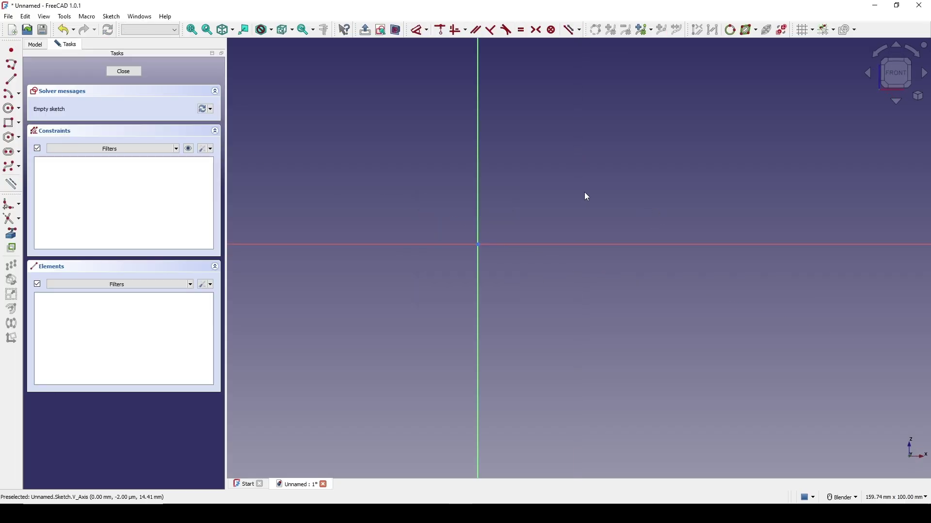
click(11, 153)
click(551, 191)
click(691, 191)
click(691, 160)
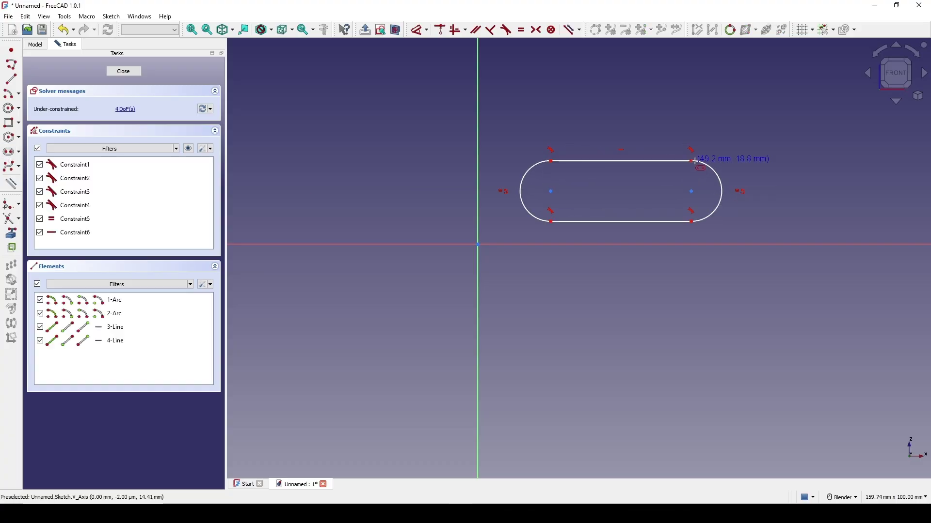
right_click(735, 132)
Step: Dimension the slot's left arc with a radius of 20 mm
shift+middle_drag(604, 173, 541, 182)
key(d)
click(469, 179)
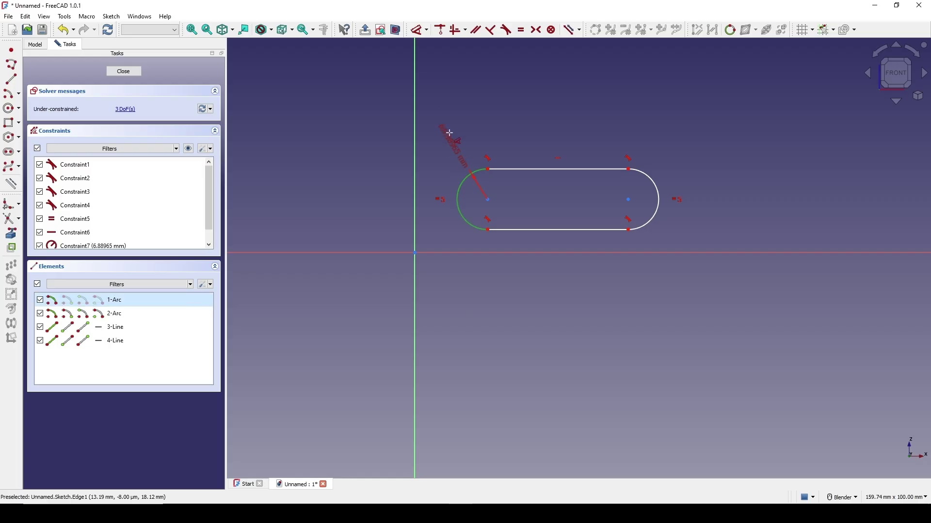
click(446, 122)
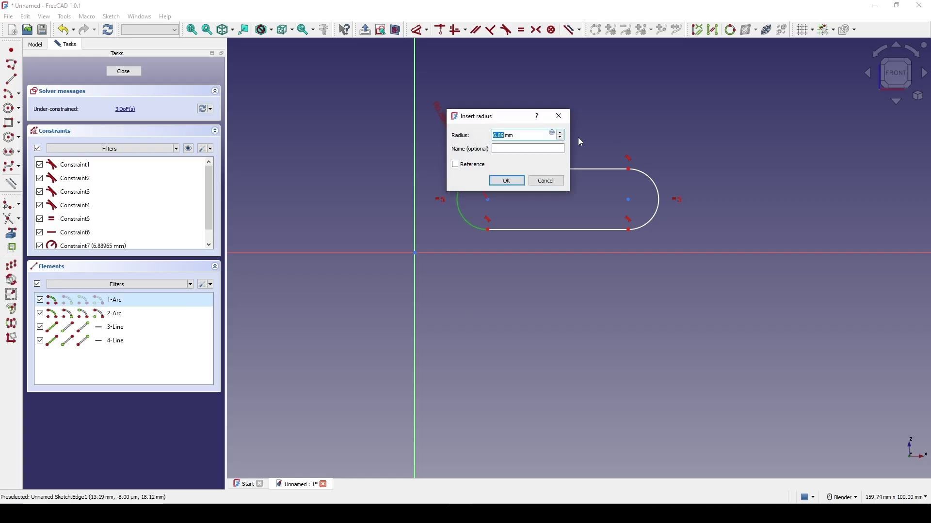
text(20)
key(Return)
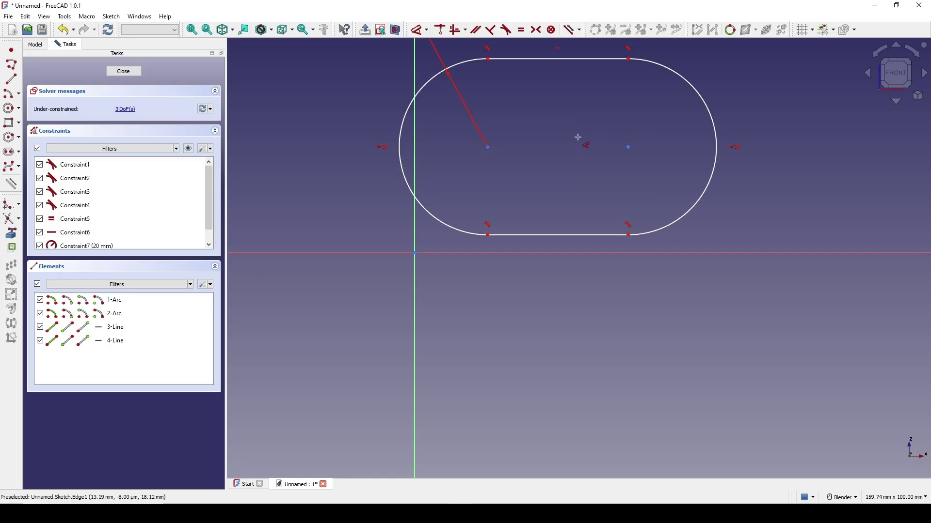
scroll(578, 138, down, 3)
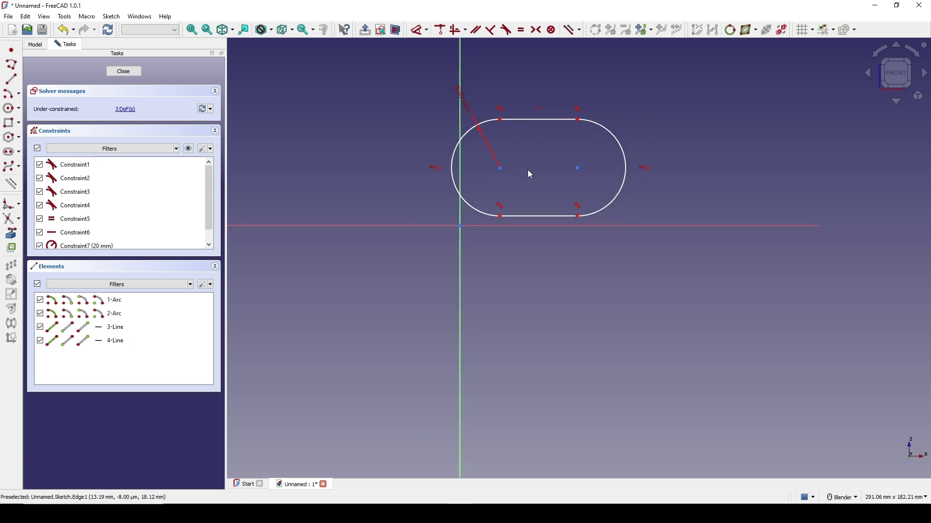
Step: Make the centre of the slot's left arc coincident with the sketch origin
scroll(530, 174, up, 1)
click(494, 168)
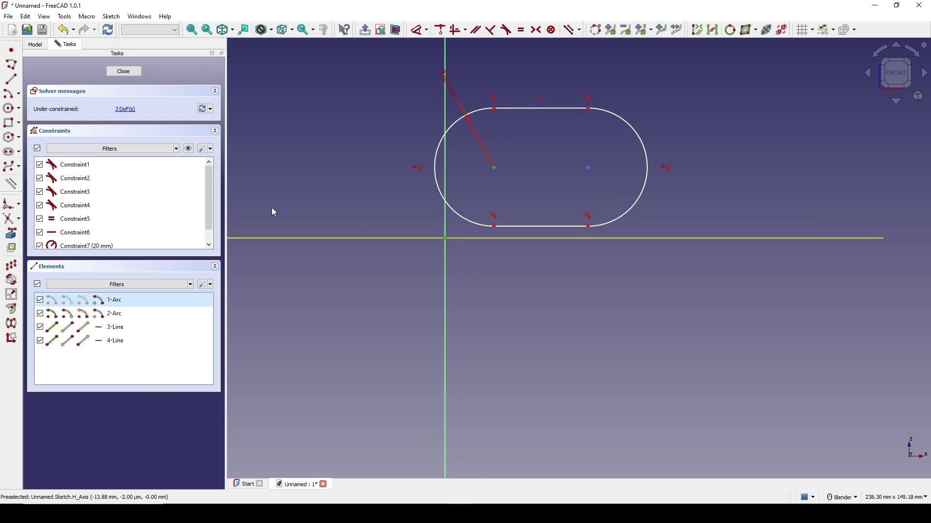
key(c)
shift+middle_drag(475, 210, 458, 209)
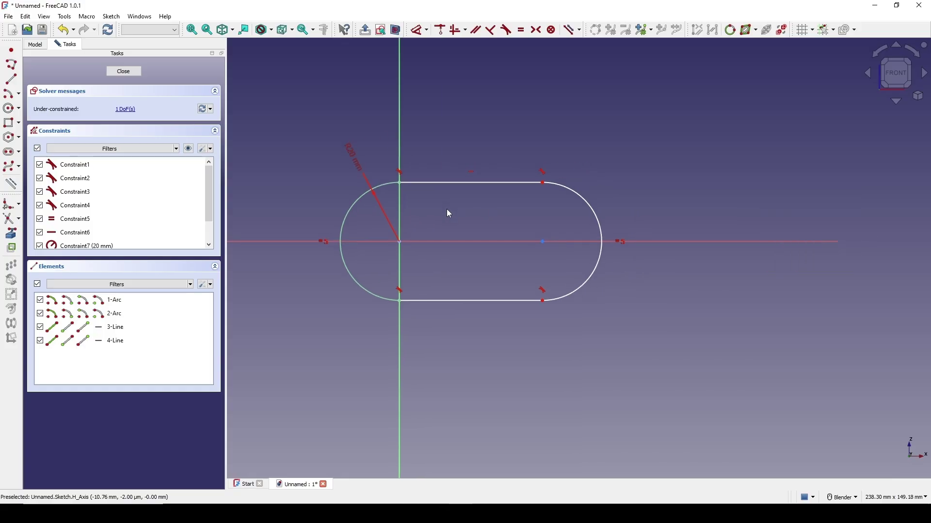
Step: Dimension the slot's upper straight line to a length of 100 mm
click(487, 179)
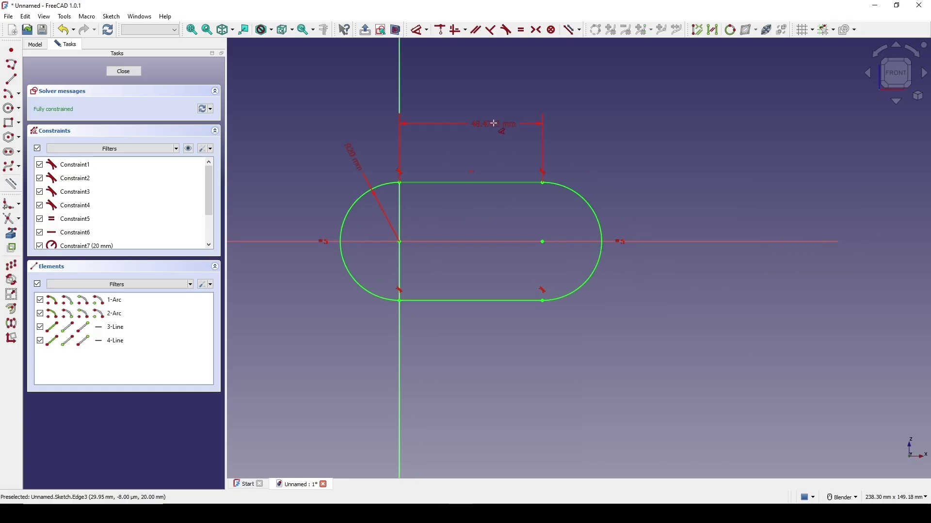
click(491, 125)
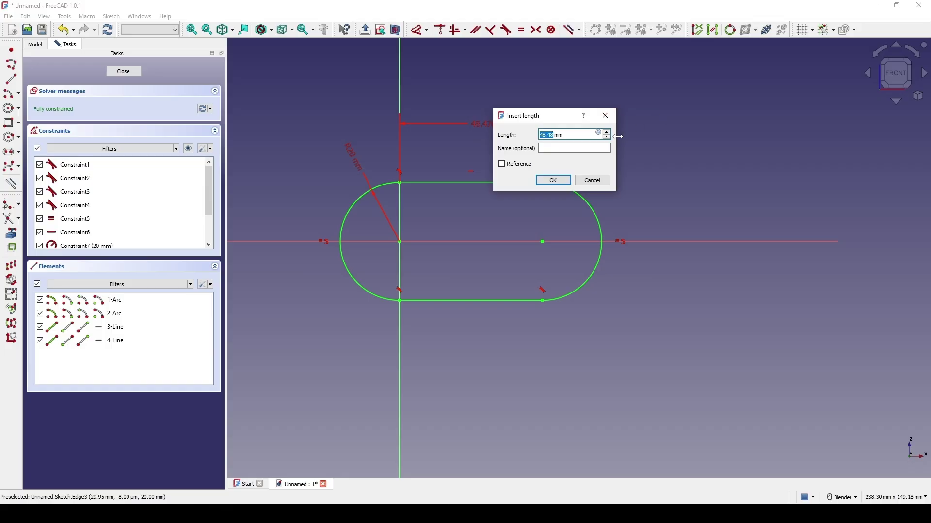
text(100)
key(Return)
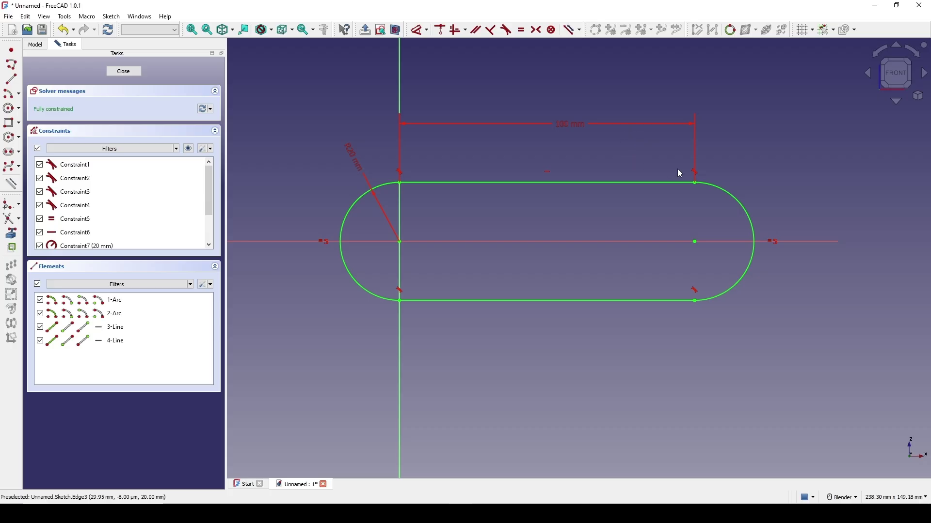
Step: Delete the arc at the slot's right end
scroll(615, 142, up, 1)
shift+middle_drag(678, 169, 587, 134)
scroll(615, 142, down, 1)
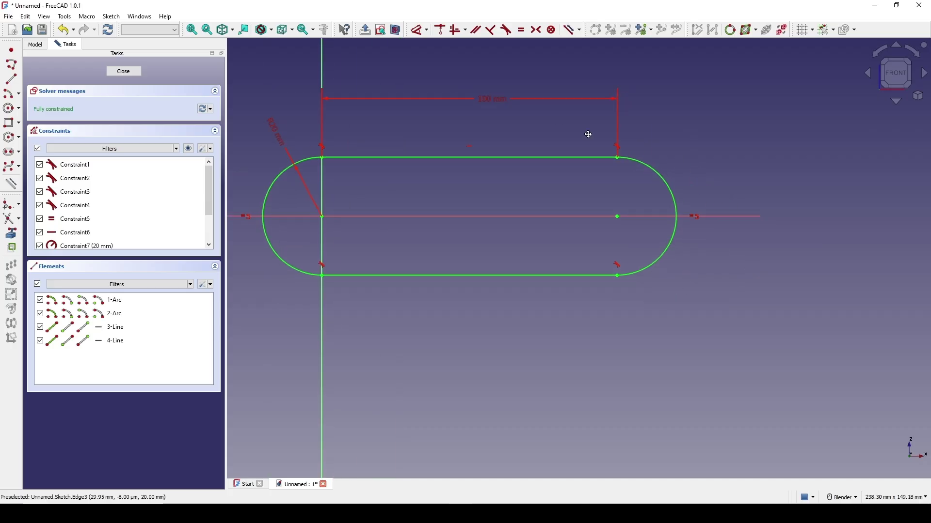
click(670, 190)
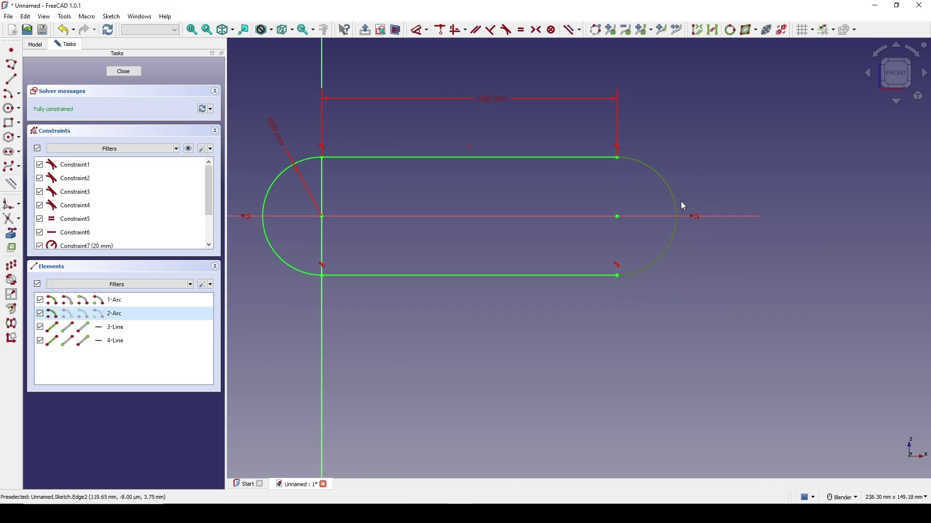
key(Delete)
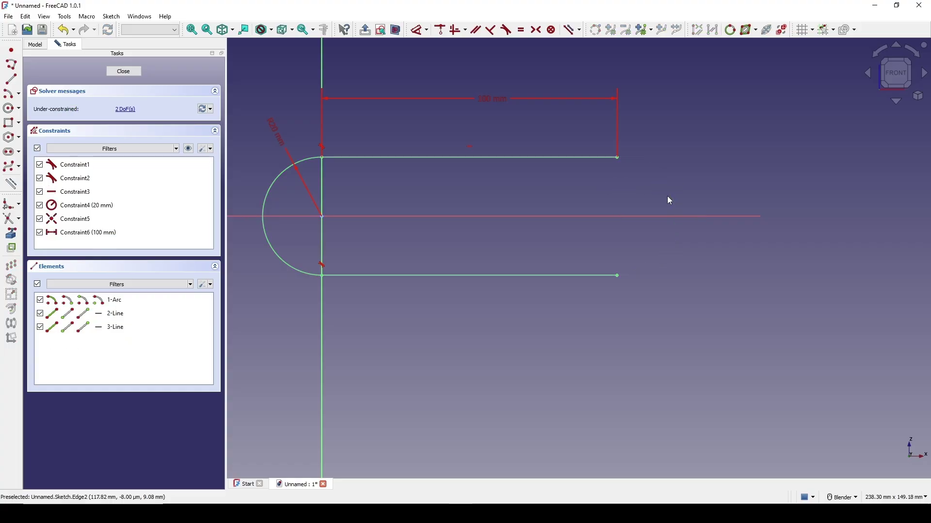
Step: Close the open right end of the profile with a vertical line joining the two straight edges' endpoints
click(11, 79)
click(614, 146)
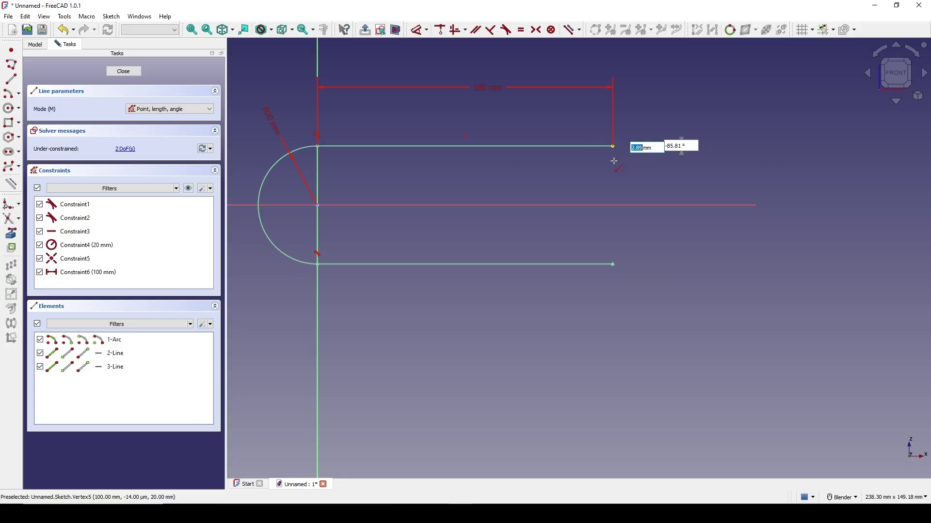
click(614, 265)
right_click(670, 173)
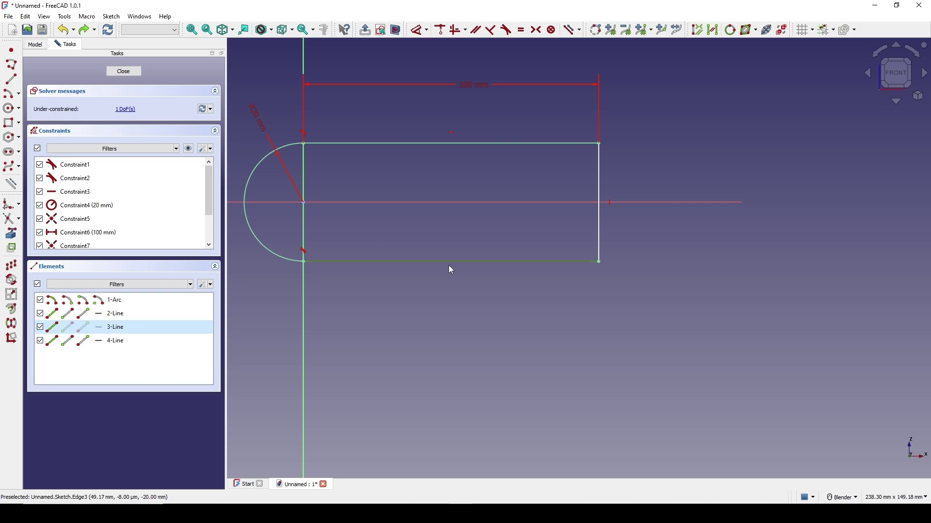
Step: Constrain the profile's lower line to be horizontal and close the sketch
click(462, 264)
key(h)
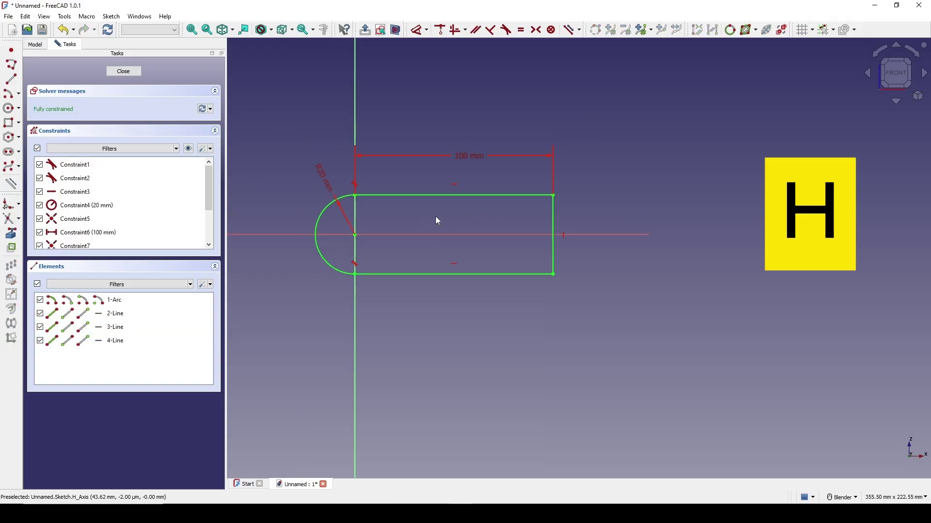
click(113, 73)
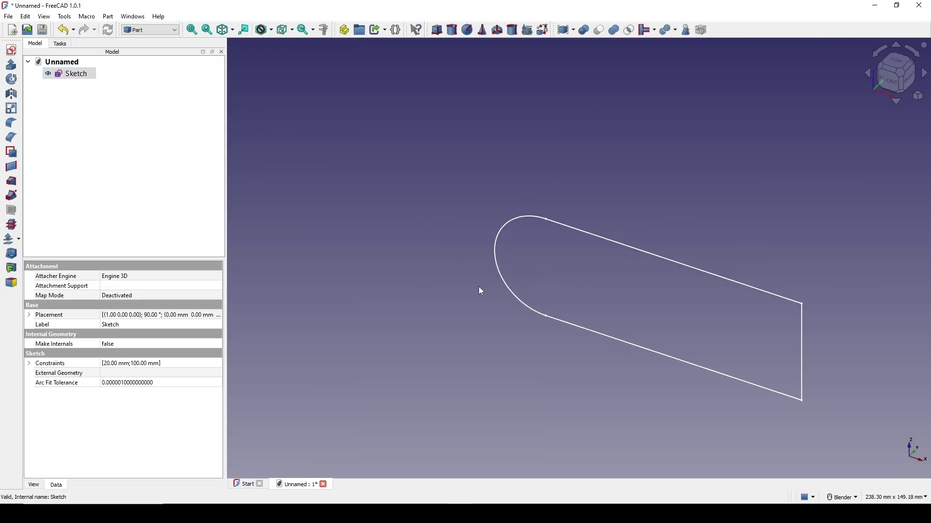
Step: Clear the sketch selection and display the axis cross at the origin in the 3D view
scroll(553, 253, up, 1)
shift+middle_drag(553, 254, 555, 219)
click(196, 138)
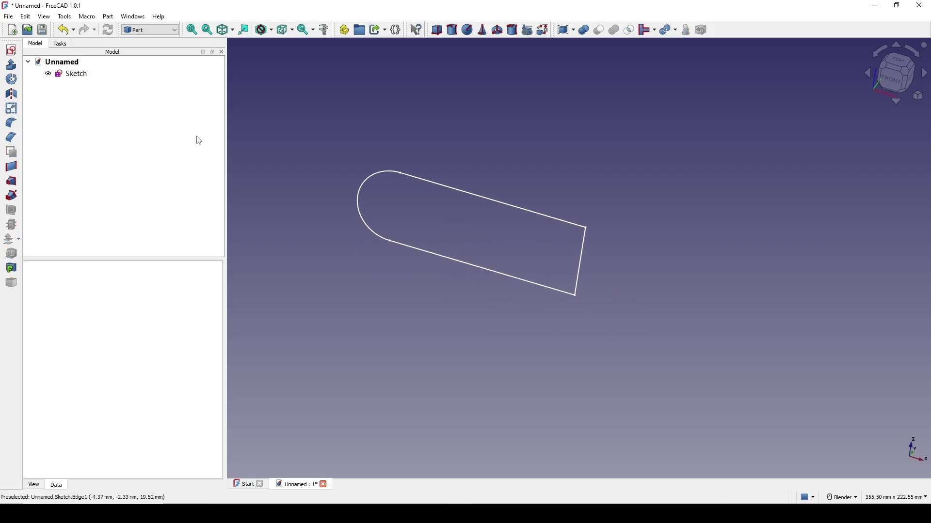
click(44, 16)
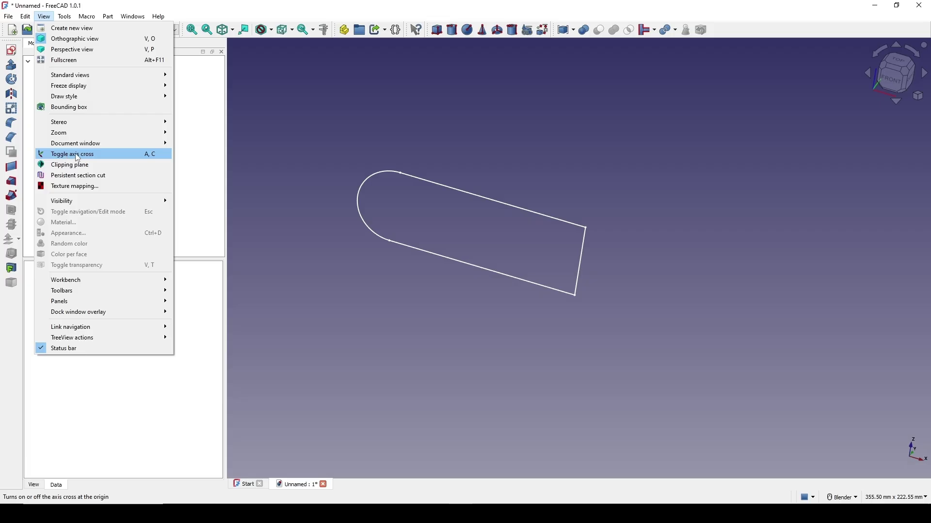
click(92, 154)
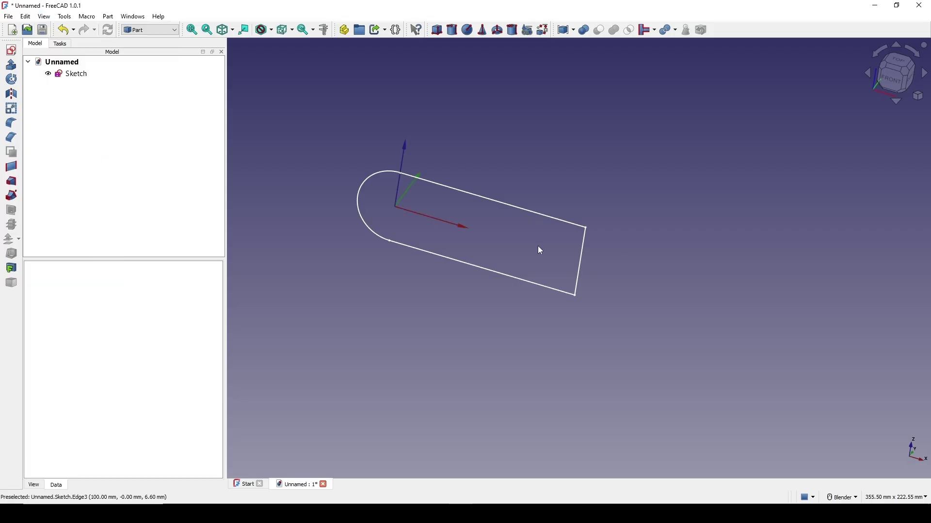
Step: Create a second sketch on the XZ plane with an offset of 100 mm
middle_drag(601, 313, 547, 271)
mouse_move(644, 234)
shift+middle_down()
mouse_move(662, 240)
mouse_move(659, 251)
shift+middle_up()
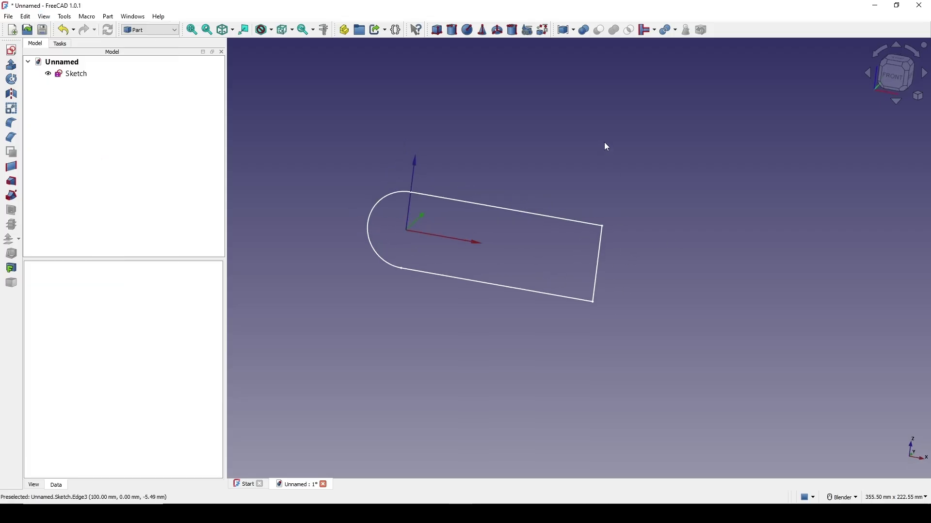
click(9, 52)
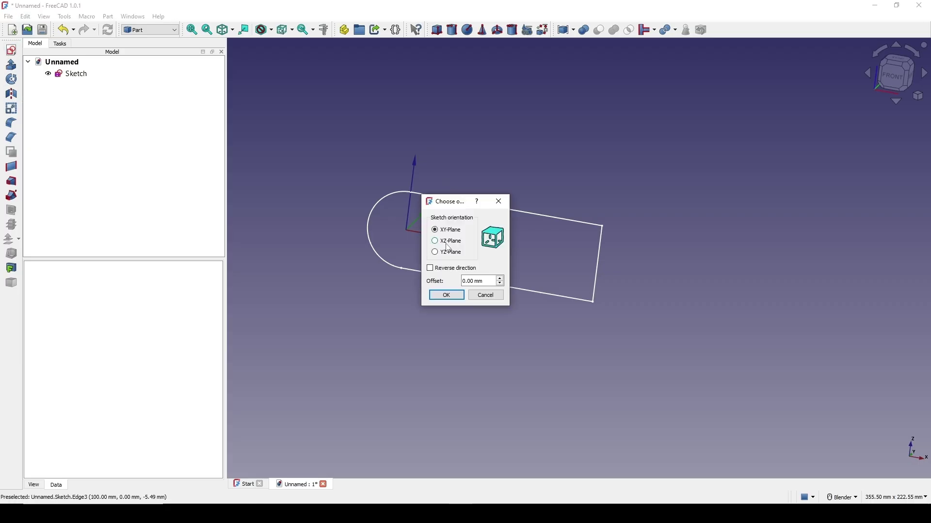
click(447, 242)
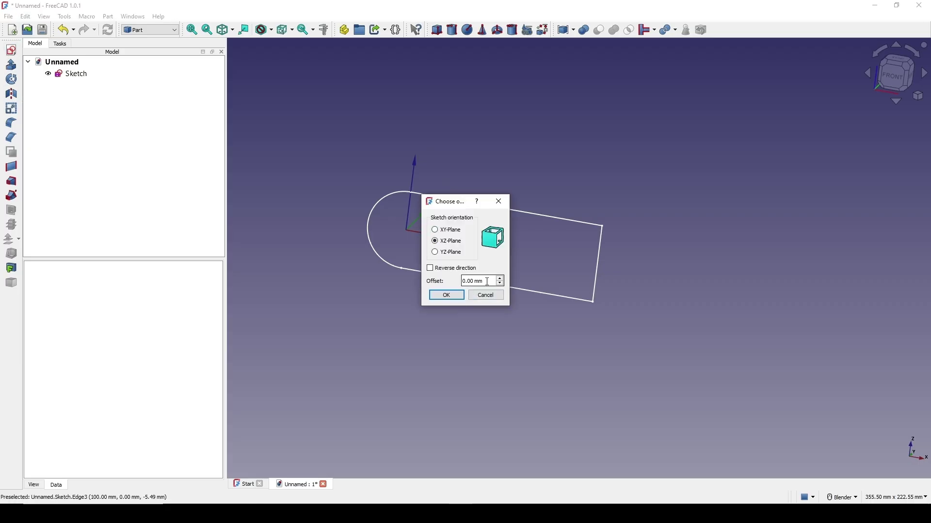
drag(486, 281, 294, 266)
text(100)
click(451, 299)
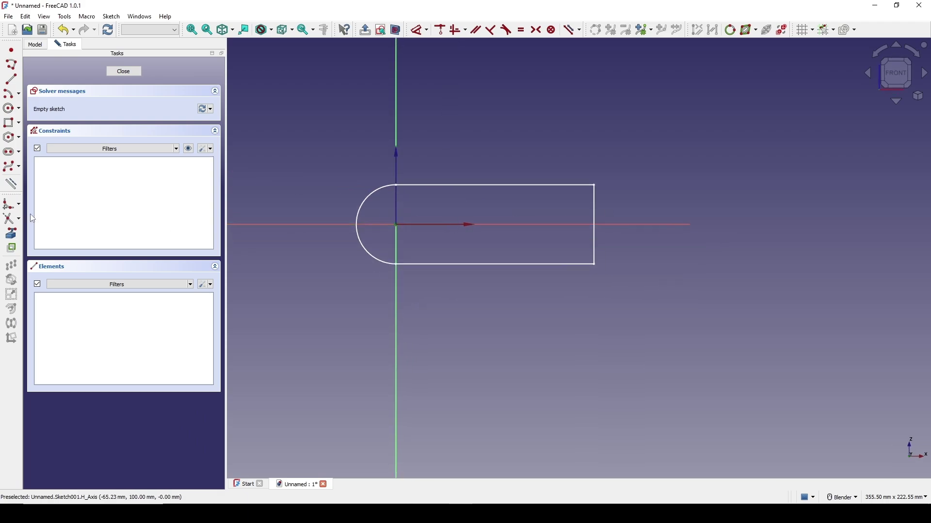
Step: Draw a large circle centred on the horizontal axis right of the origin, enclosing the first sketch's profile
click(10, 111)
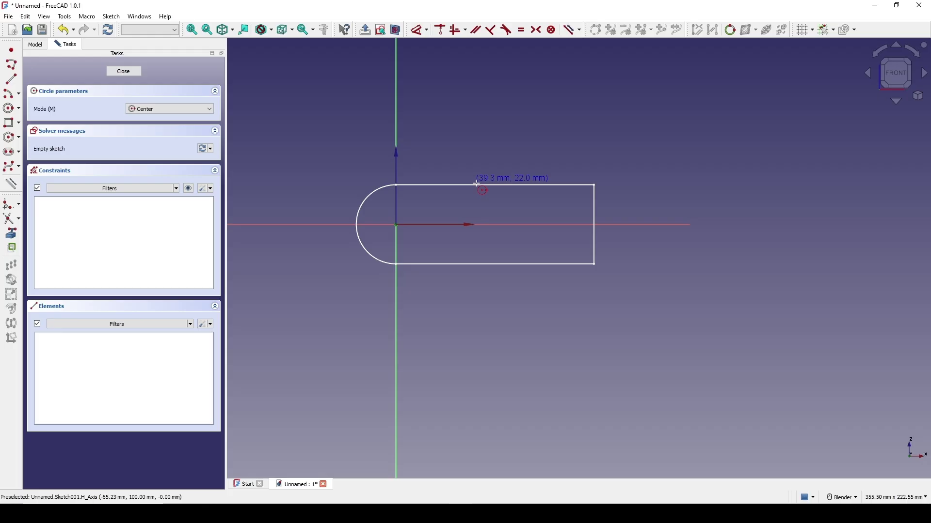
click(475, 224)
click(614, 121)
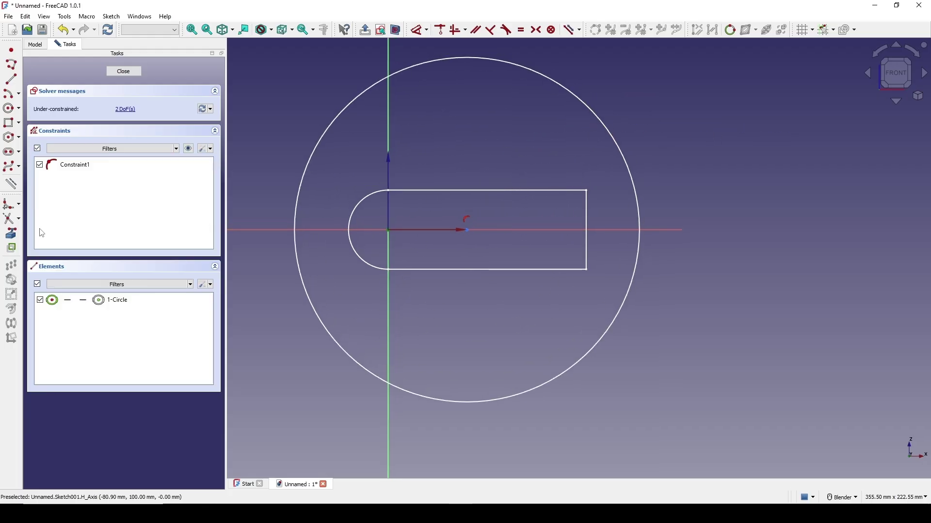
Step: Reference the first profile's right vertical line and left arc as external geometry, and switch on the sketch section view
click(585, 251)
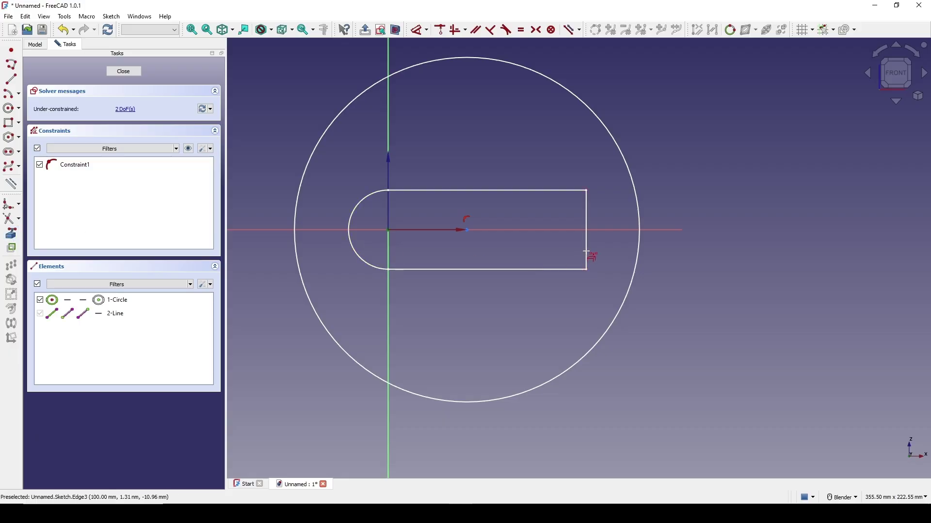
click(355, 253)
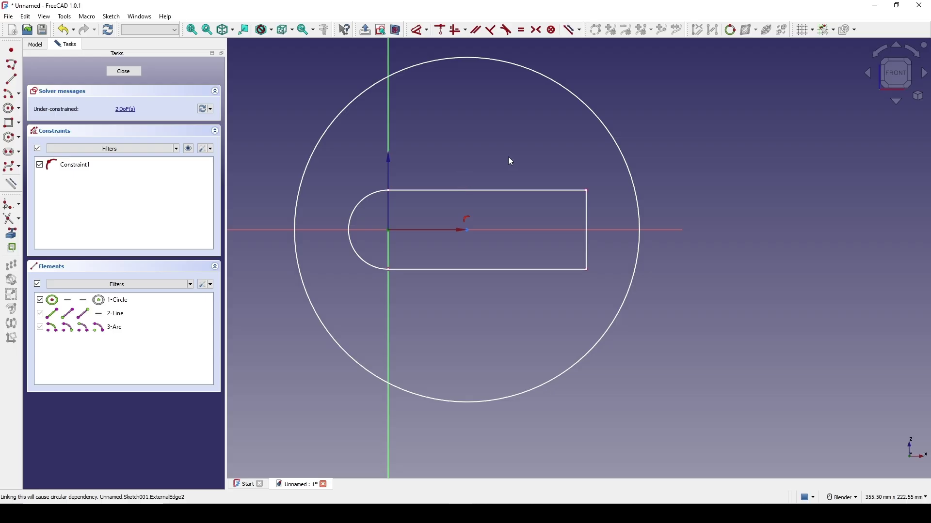
shift+middle_drag(509, 156, 484, 166)
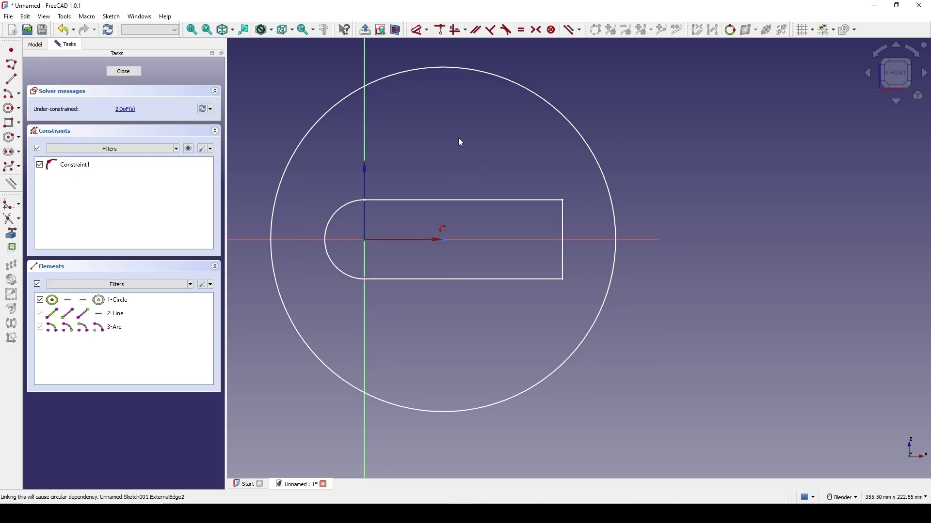
click(395, 29)
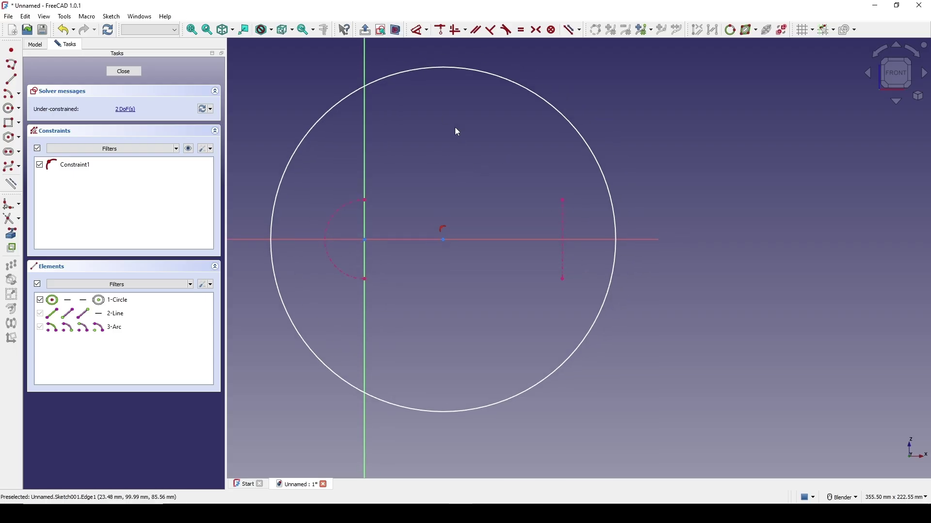
Step: Constrain the circle to be tangent to the referenced left arc
click(292, 154)
click(327, 222)
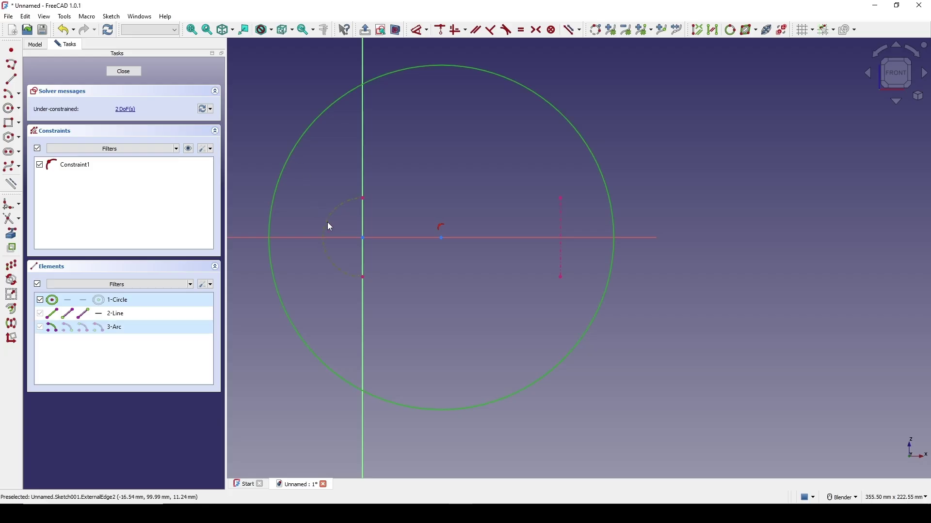
key(t)
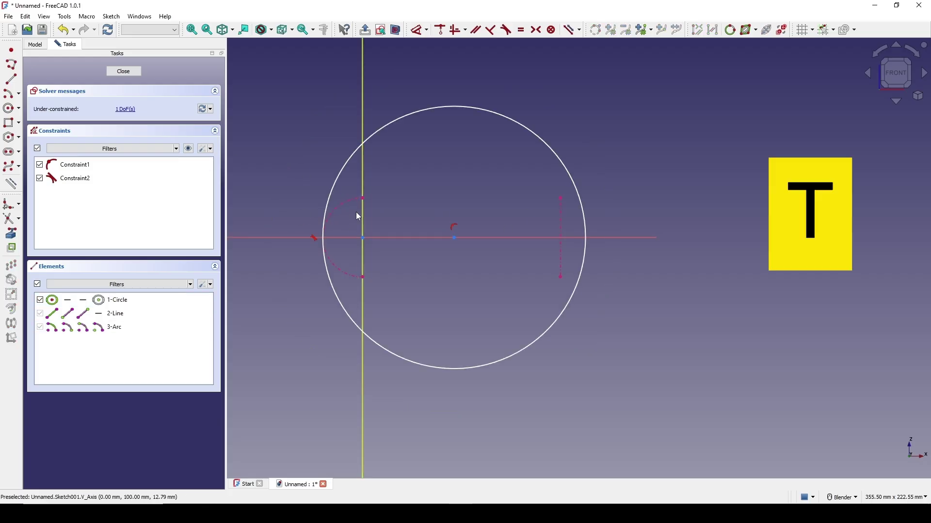
Step: Constrain the circle to pass through the upper endpoint of the referenced right vertical line, and close the sketch
shift+middle_drag(481, 207, 443, 199)
click(523, 161)
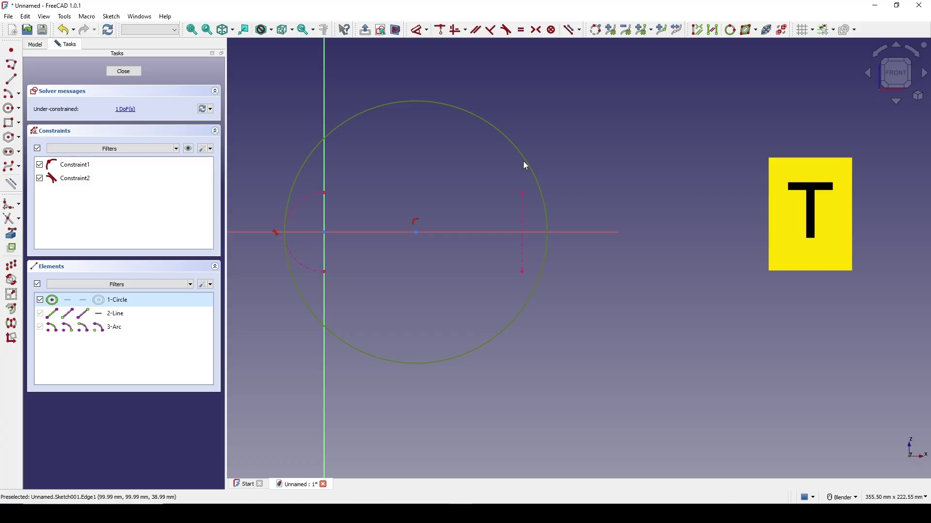
click(522, 192)
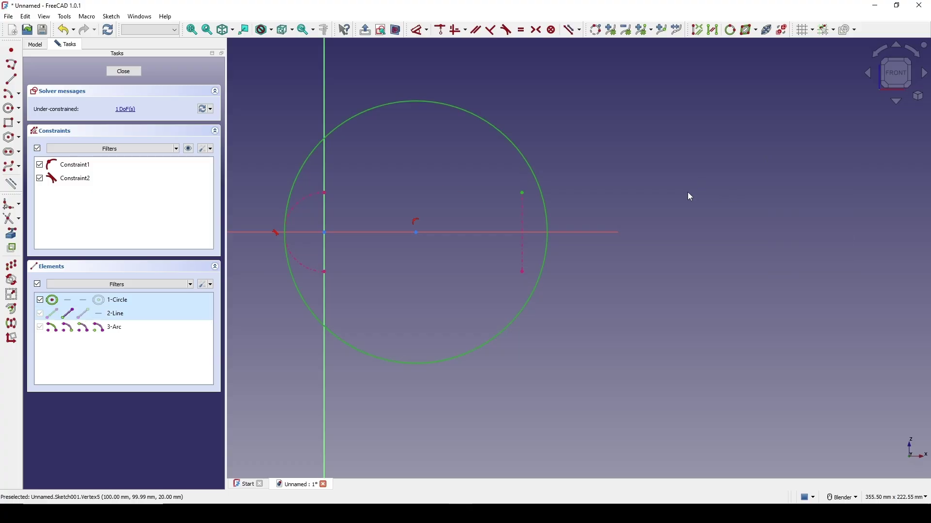
key(c)
shift+middle_drag(637, 170, 651, 166)
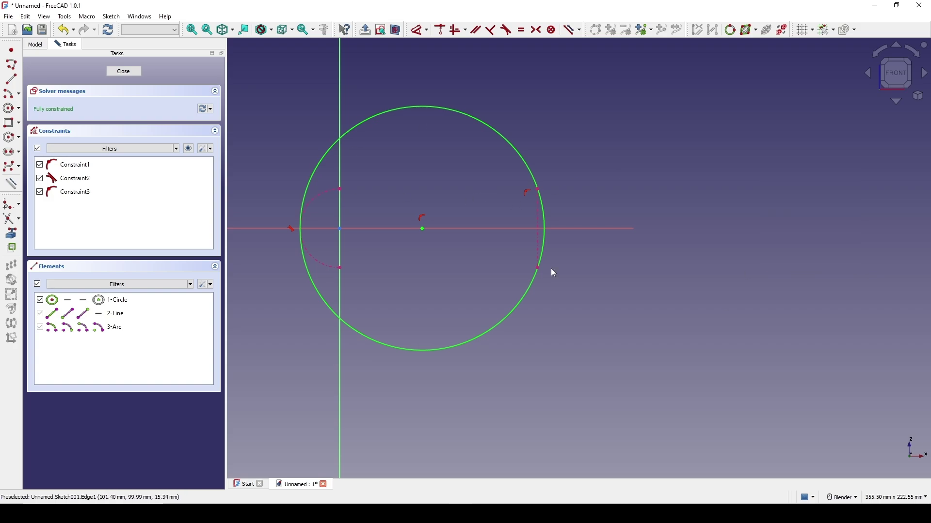
click(112, 73)
mouse_move(448, 275)
middle_down()
mouse_move(588, 343)
mouse_move(376, 247)
mouse_move(405, 218)
middle_up()
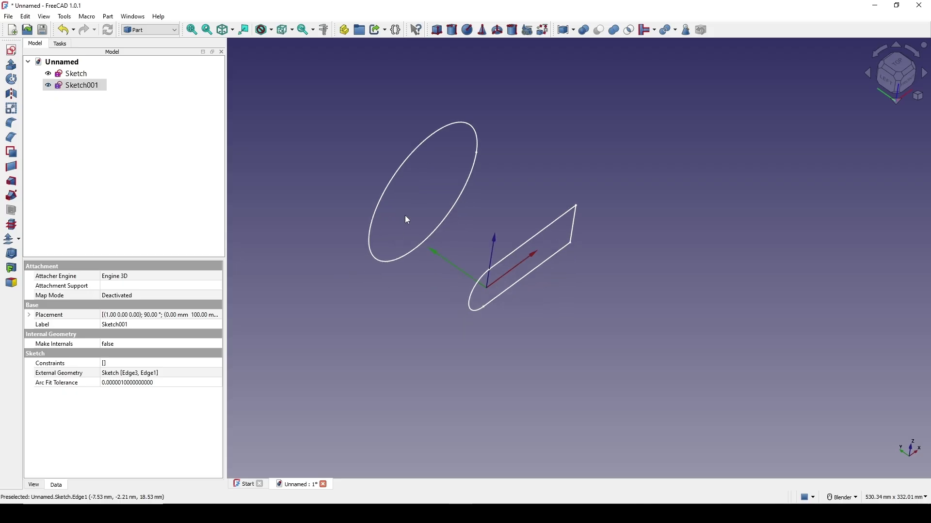
Step: Extrude the circle sketch 10 mm as a solid along the custom direction Y 1.00
click(377, 218)
click(502, 259)
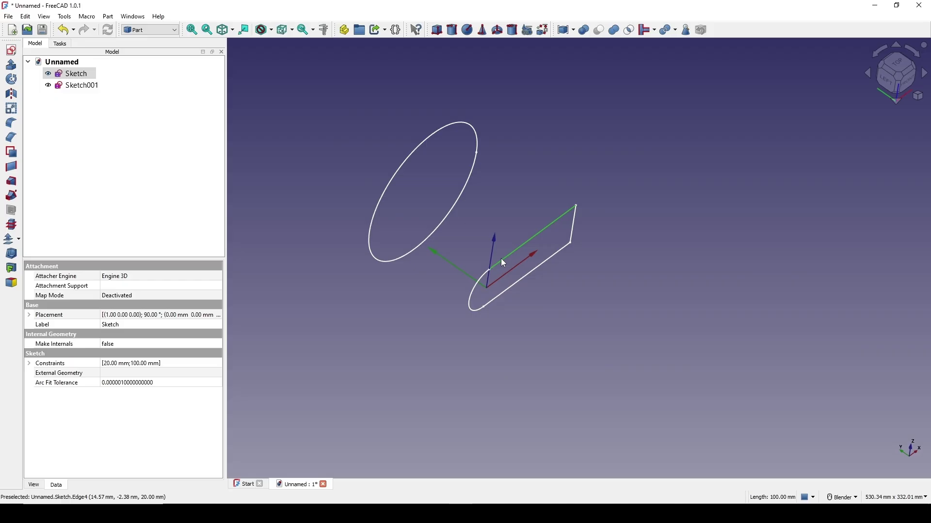
click(495, 213)
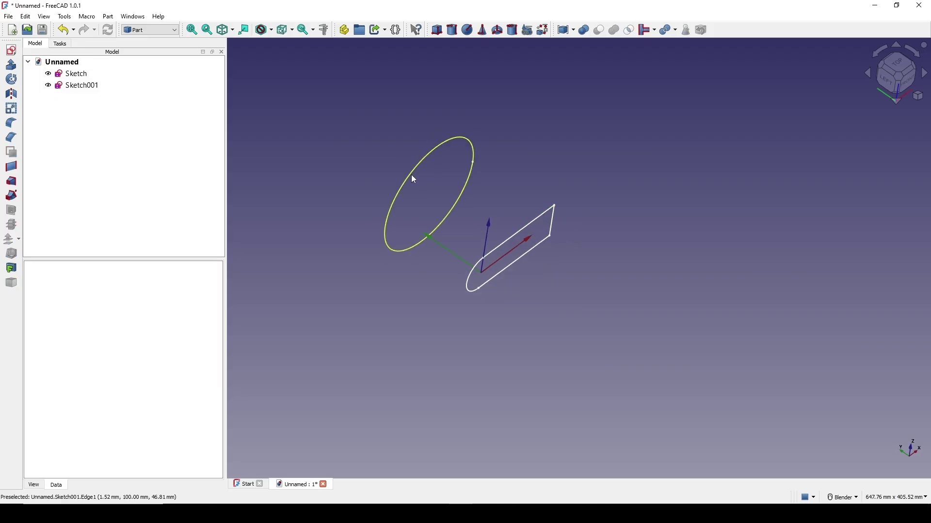
click(413, 175)
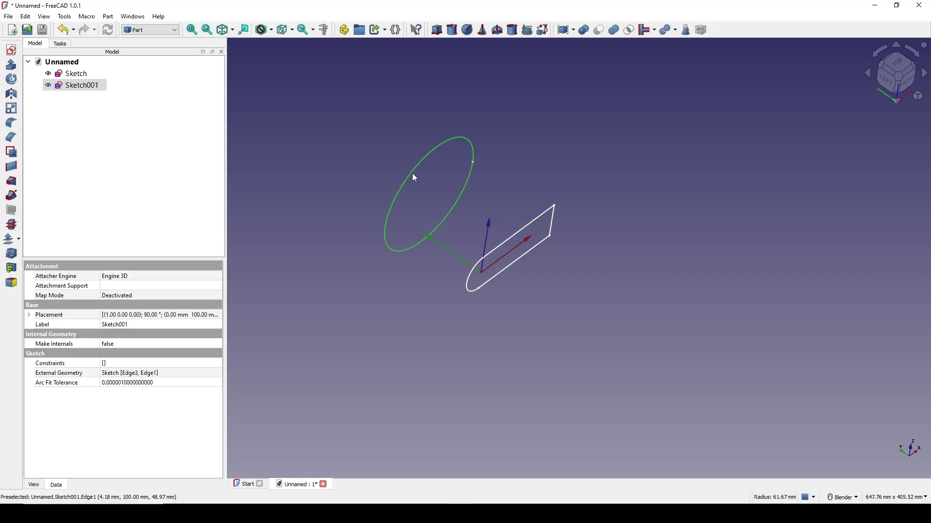
click(8, 71)
click(73, 187)
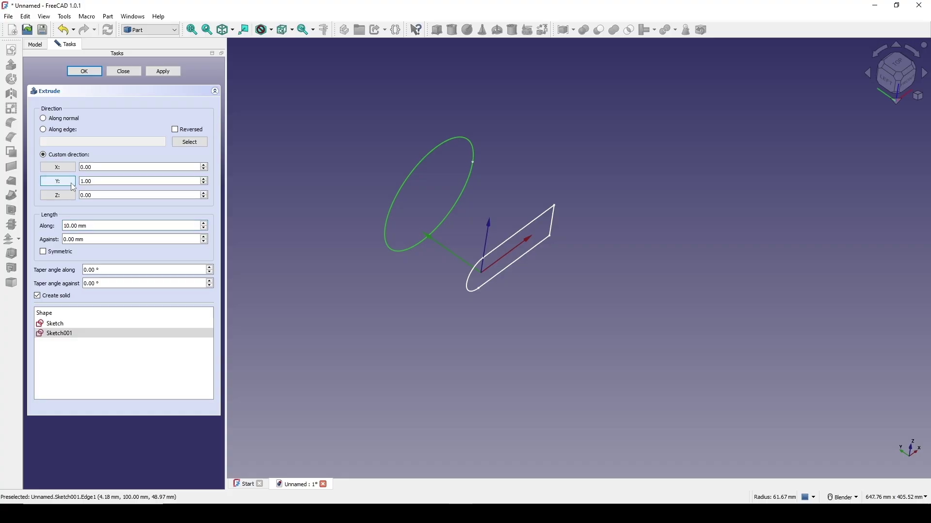
click(88, 72)
shift+middle_drag(485, 207, 461, 190)
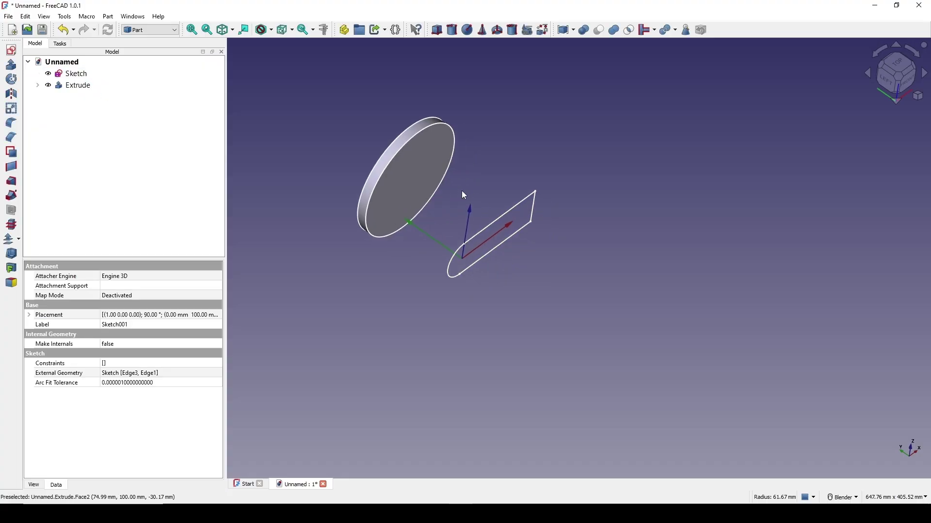
Step: Extrude the round-ended profile sketch 10 mm along its normal as a solid
click(462, 191)
click(76, 74)
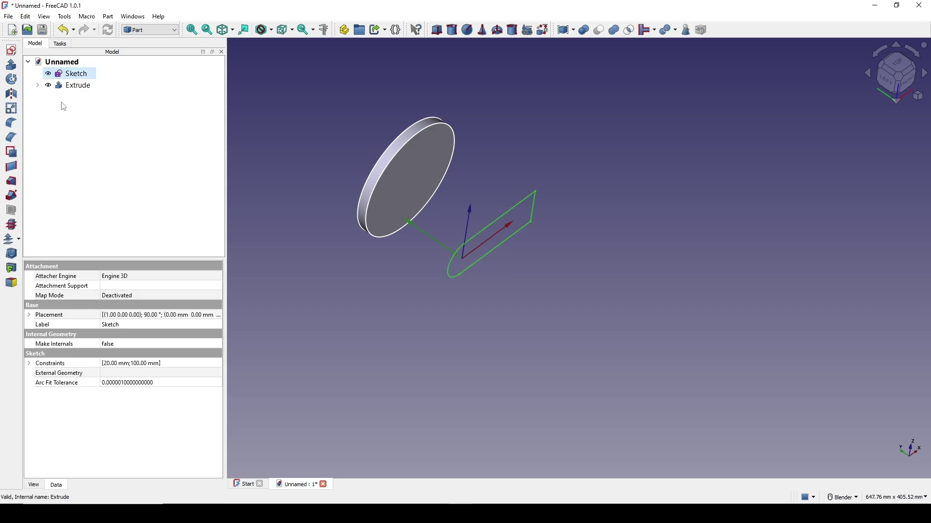
click(13, 67)
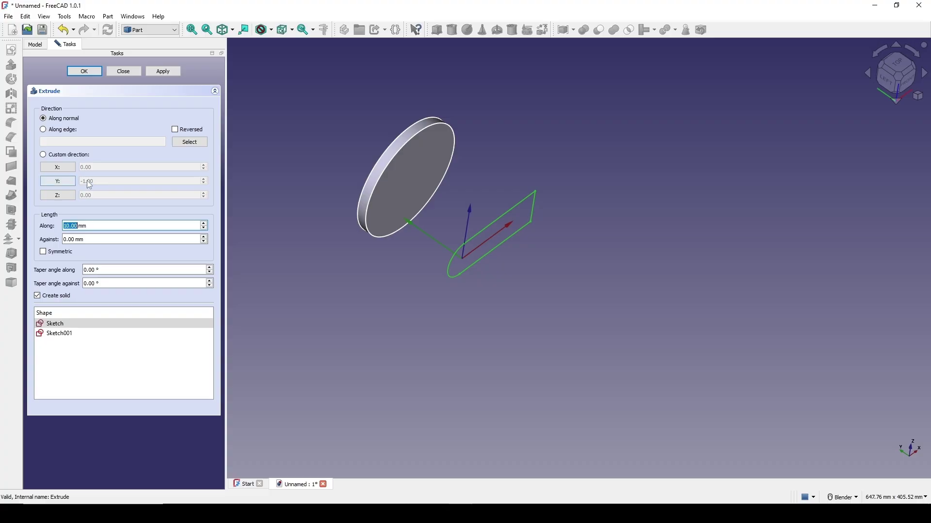
click(87, 73)
click(565, 140)
middle_drag(507, 217, 457, 241)
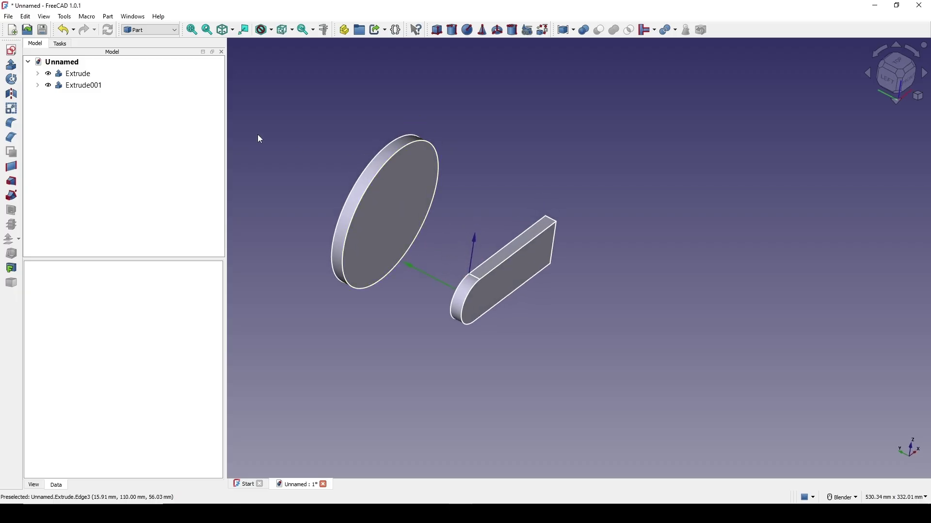
Step: Switch to the Curves workbench and try to create a Blend Solid between the facing faces of the disc and the round-ended solid
click(165, 31)
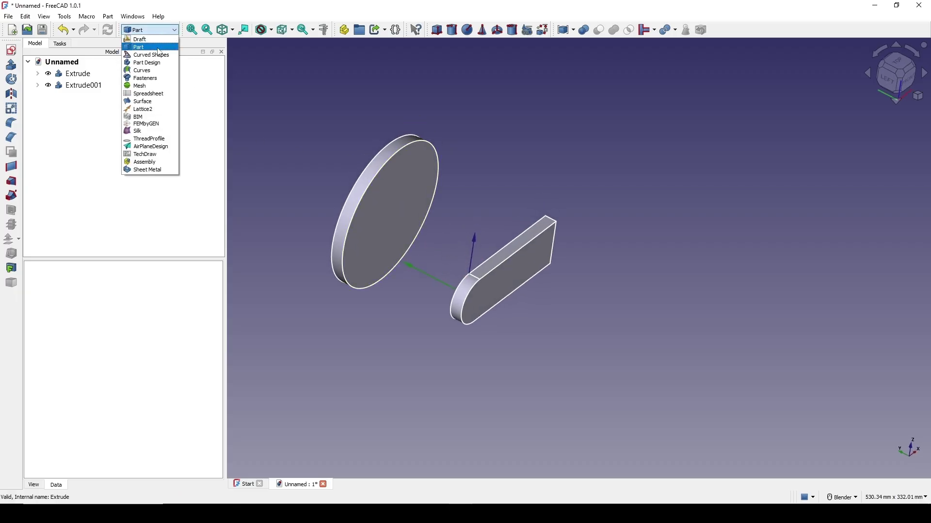
click(153, 70)
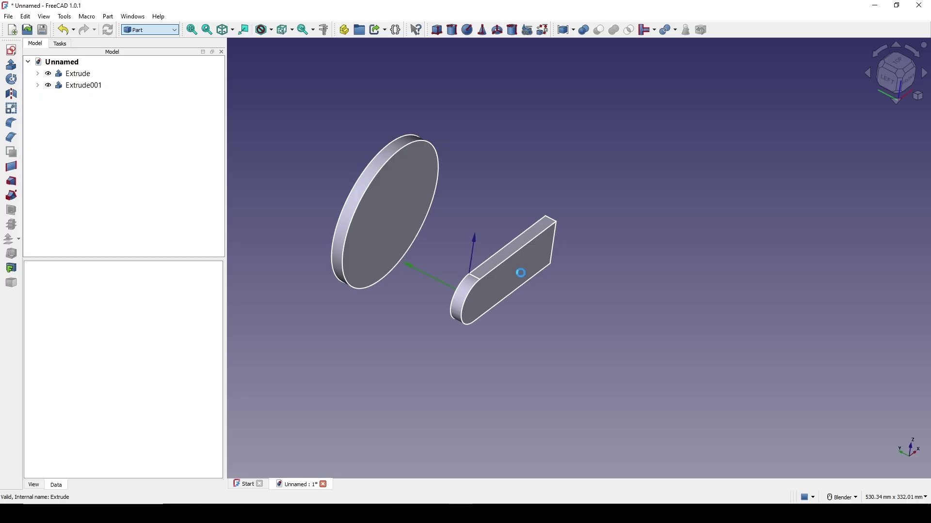
click(394, 233)
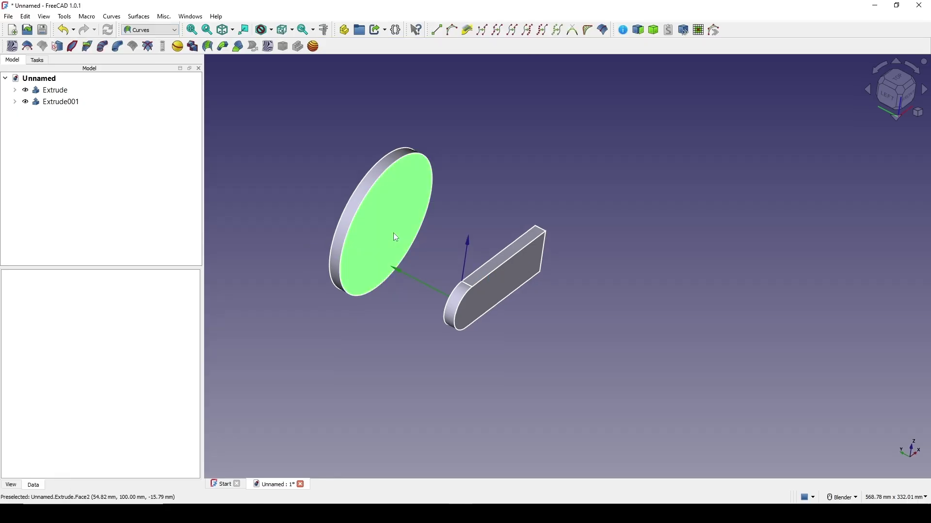
middle_drag(428, 255, 487, 239)
click(498, 271)
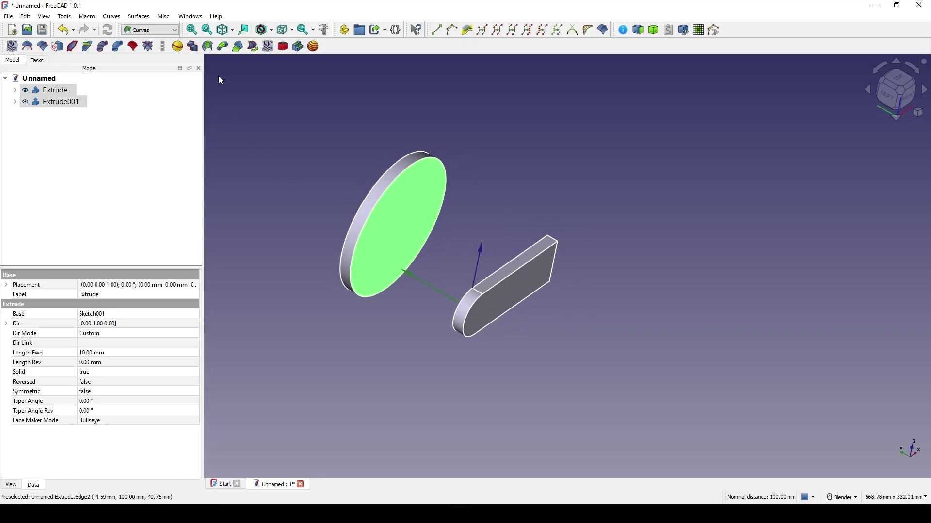
click(223, 46)
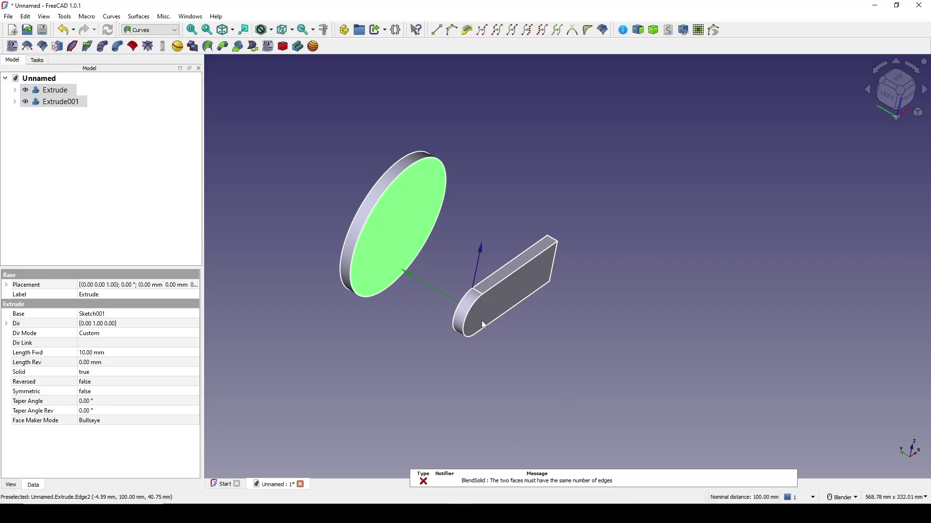
Step: Examine the edges bounding the round-ended solid's face and the disc's face to compare how many each has
shift+middle_drag(426, 221, 517, 254)
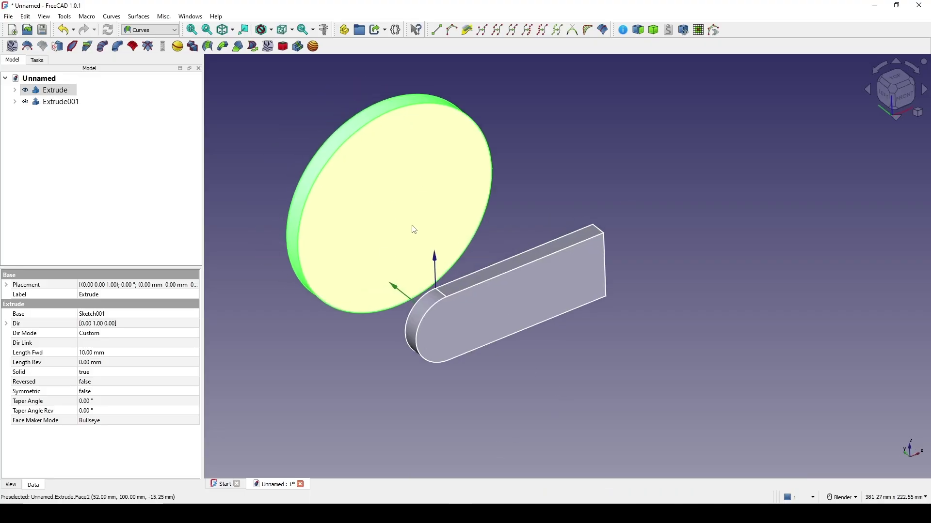
click(478, 257)
scroll(509, 302, up, 1)
shift+middle_drag(509, 302, 459, 293)
click(449, 258)
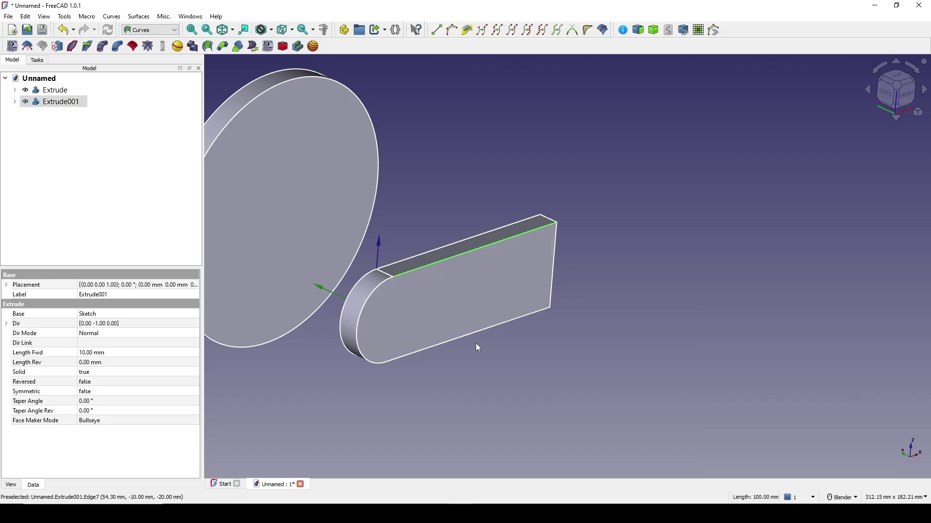
ctrl+click(477, 340)
ctrl+click(358, 344)
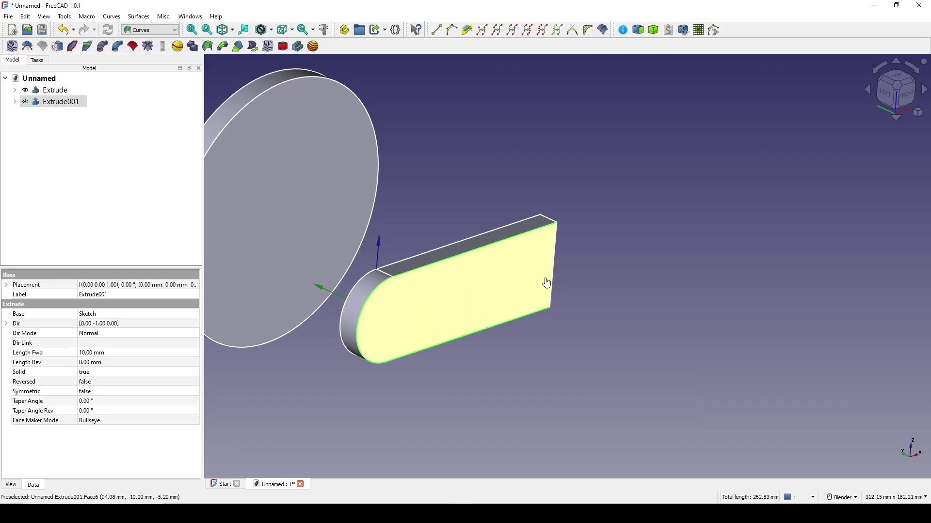
middle_drag(534, 271, 494, 210)
click(493, 210)
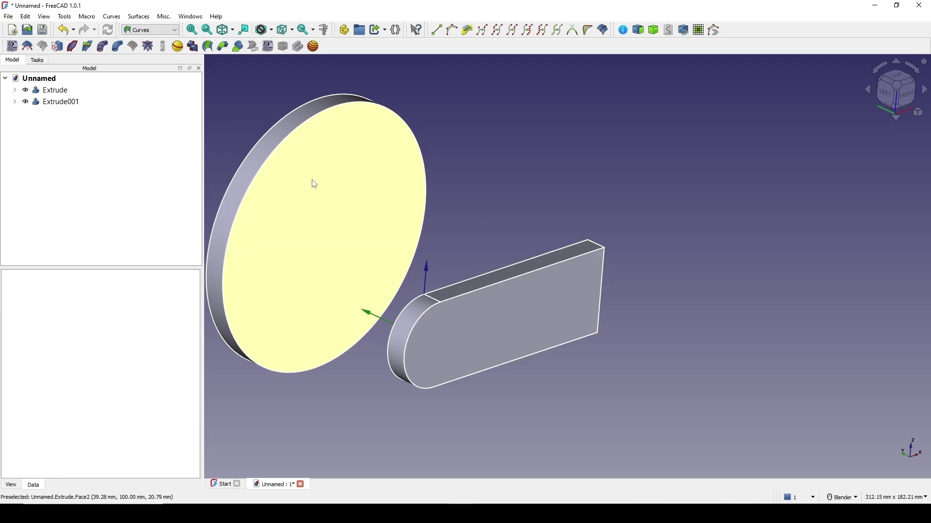
click(295, 129)
scroll(323, 174, down, 2)
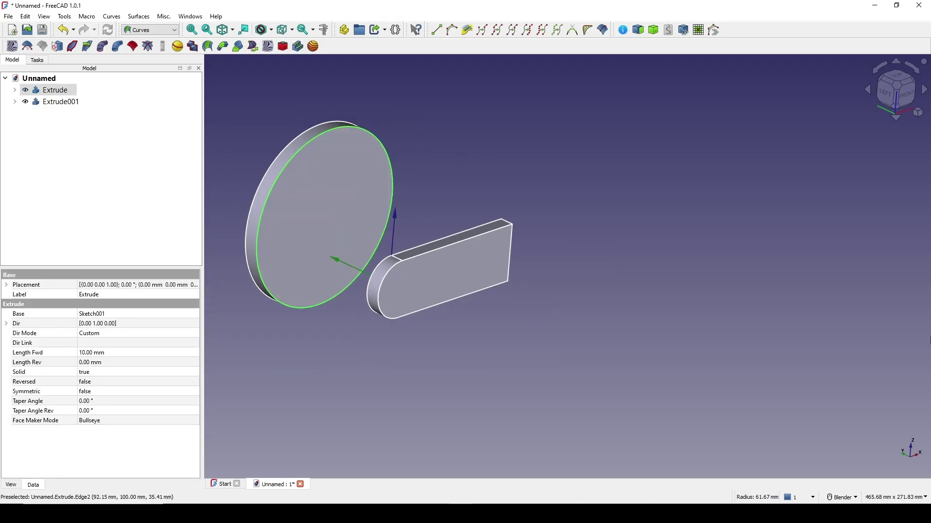
click(492, 154)
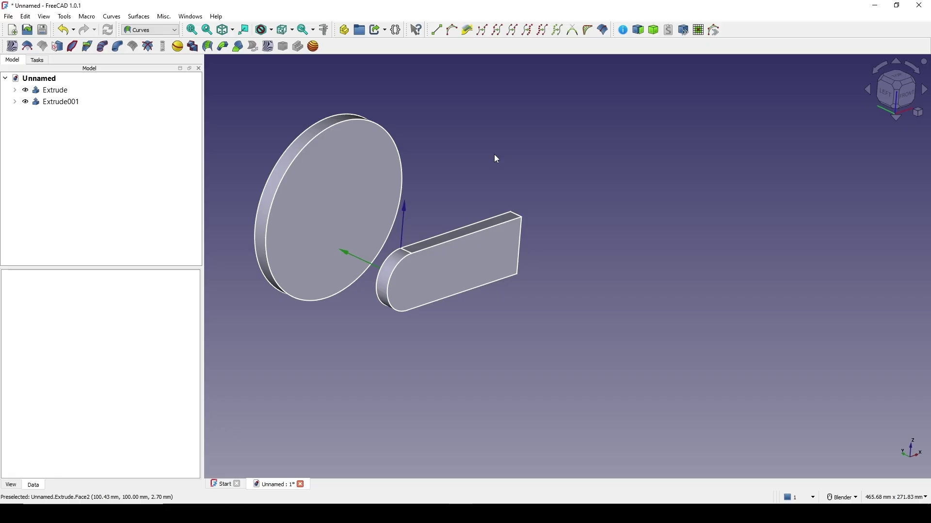
Step: Reopen the disc's sketch for editing and convert its circle to construction geometry
click(15, 90)
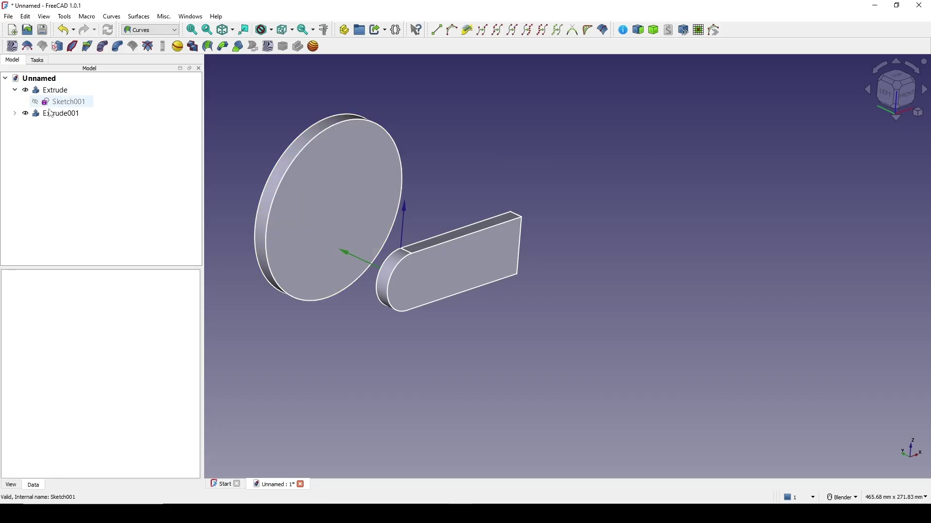
click(70, 104)
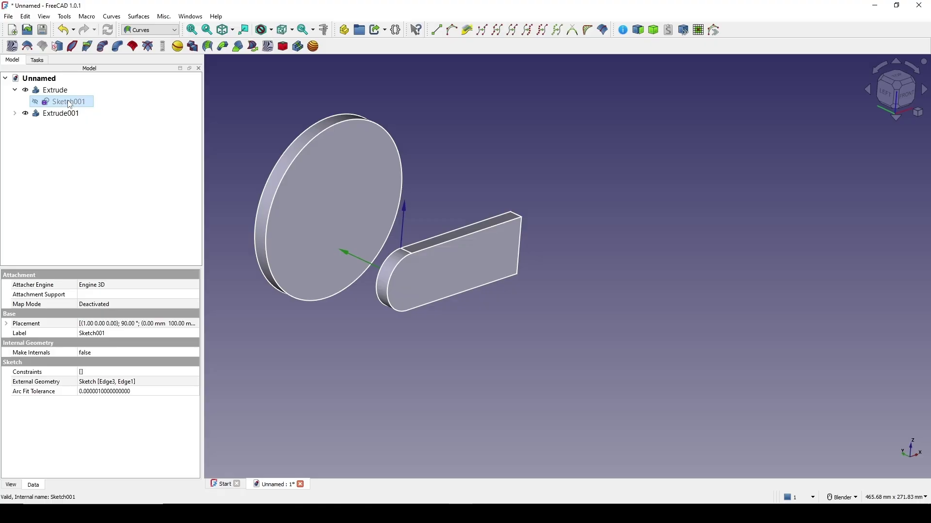
double_click(70, 104)
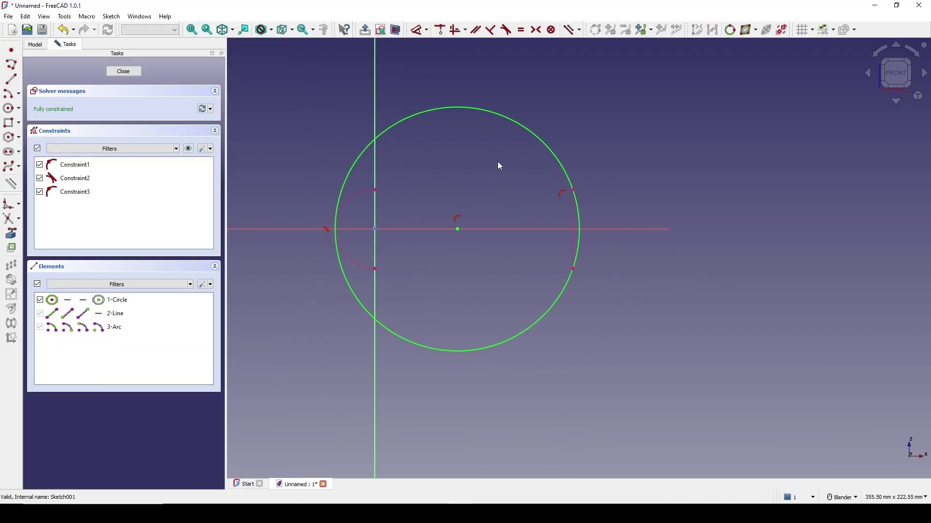
click(522, 130)
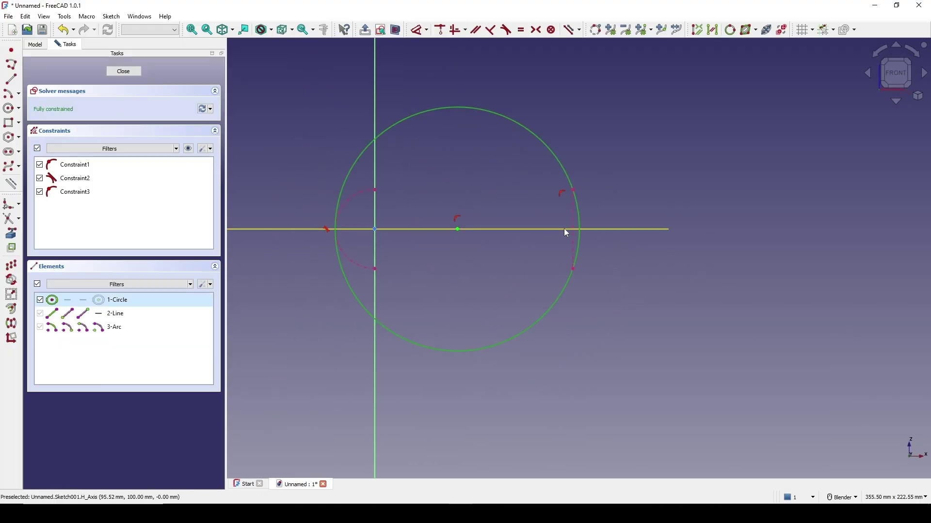
key(g)
key(n)
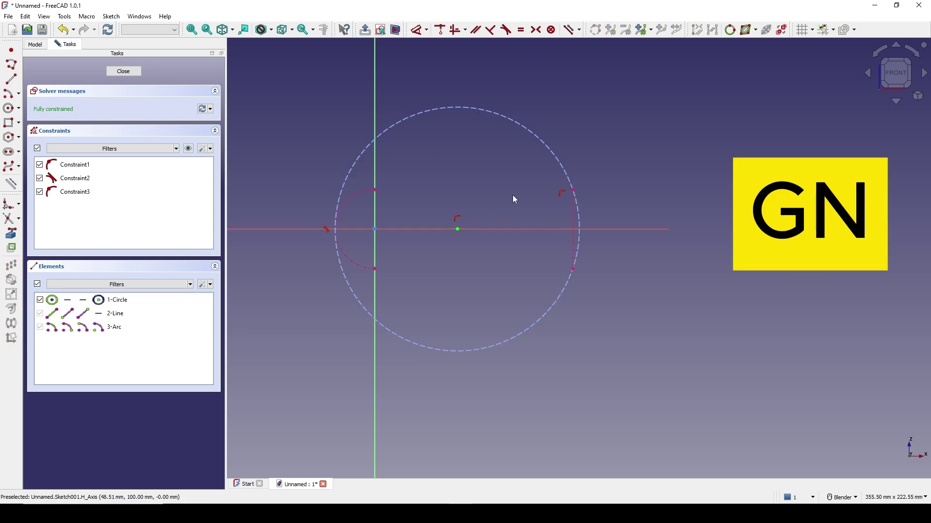
Step: Draw two center arcs just outside the construction circle, sharing its center: one along its left side and one above it
shift+middle_drag(520, 200, 500, 197)
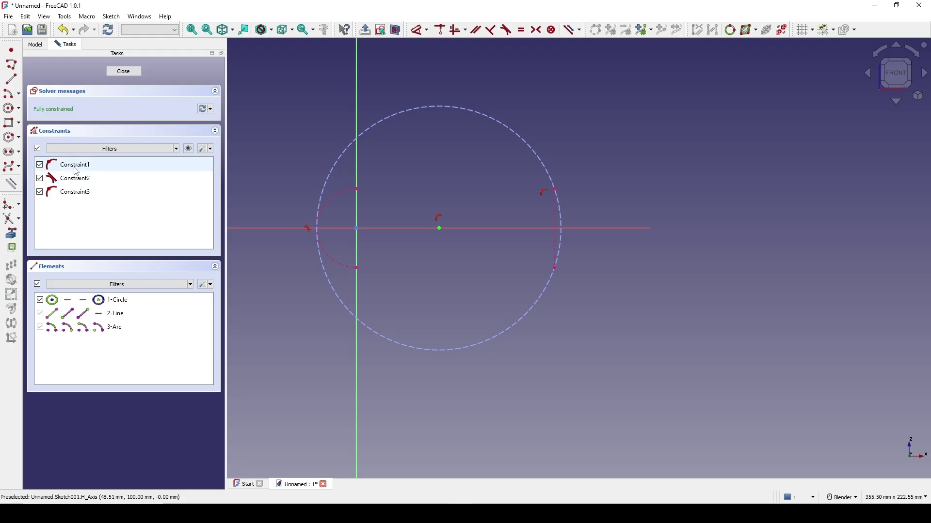
click(12, 95)
click(439, 229)
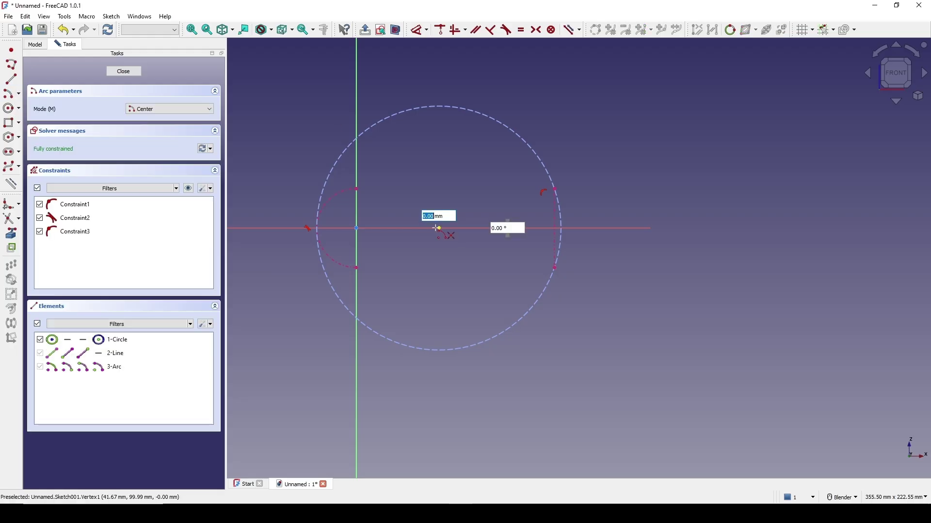
click(329, 120)
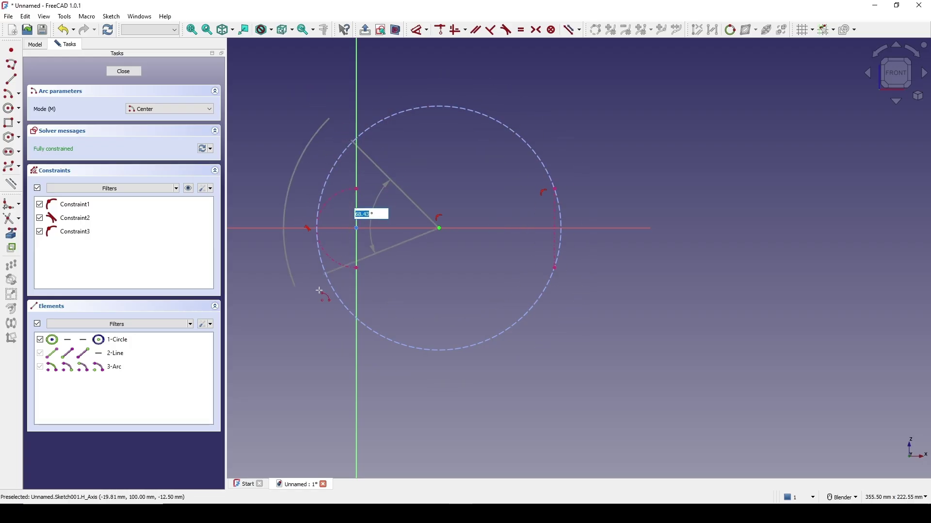
click(324, 323)
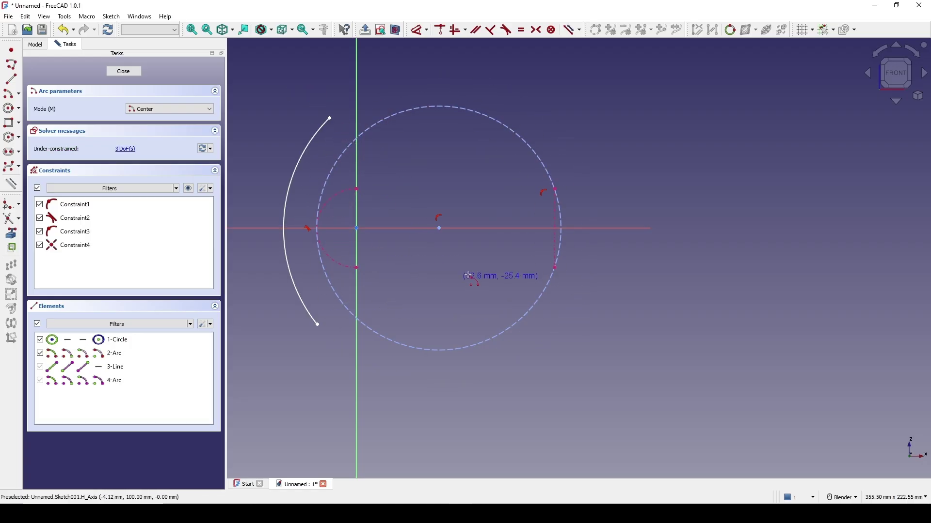
click(440, 228)
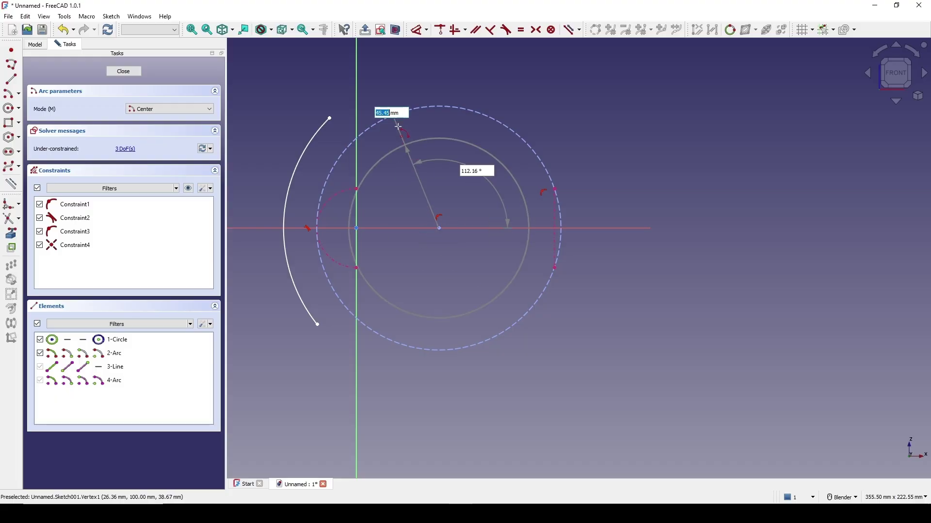
click(384, 87)
click(507, 92)
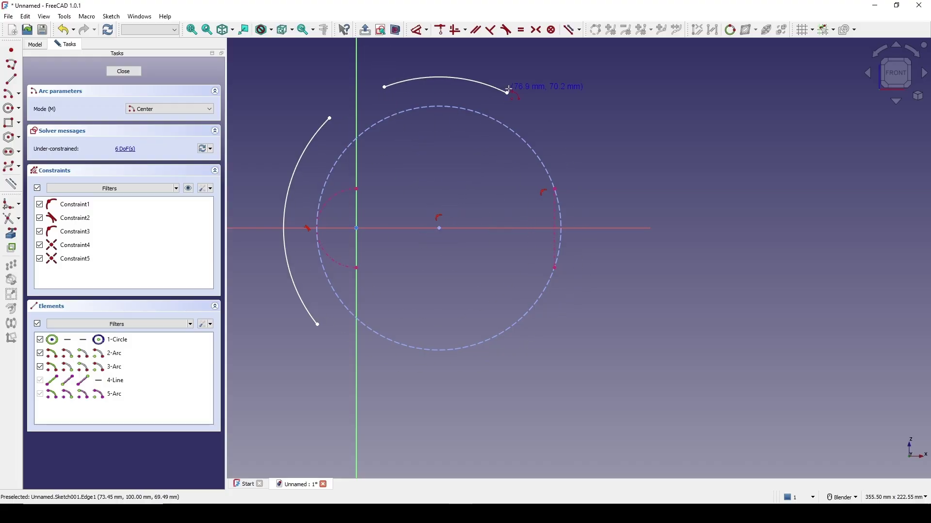
Step: Draw two more center arcs sharing the circle's center, one outside its right side and one below it
click(439, 228)
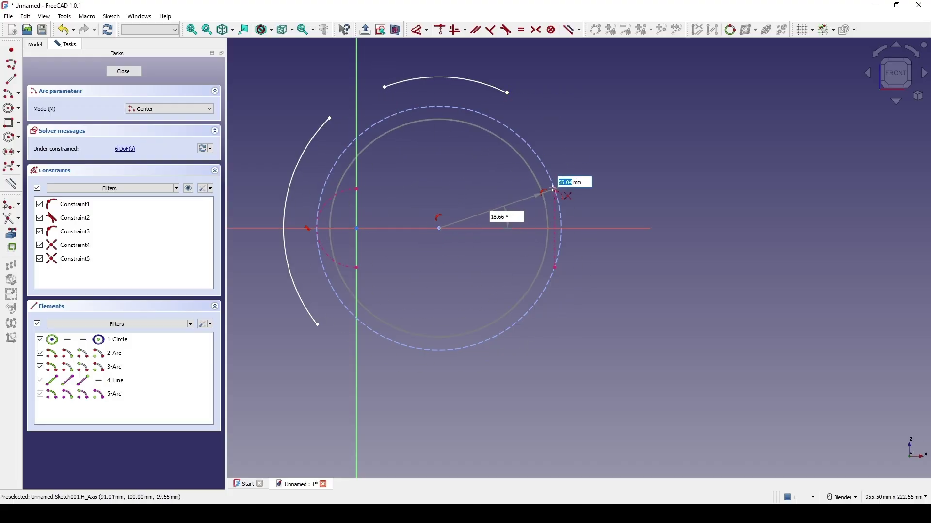
click(556, 189)
click(601, 316)
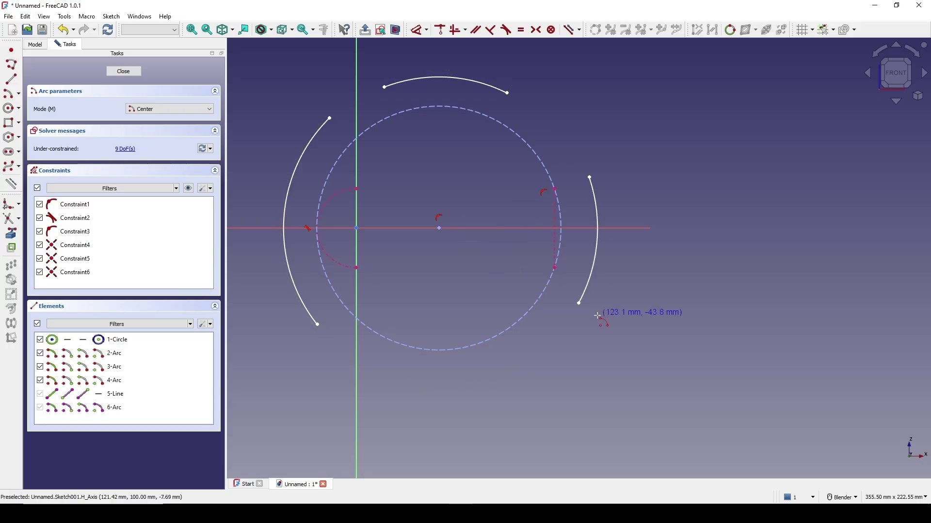
click(439, 229)
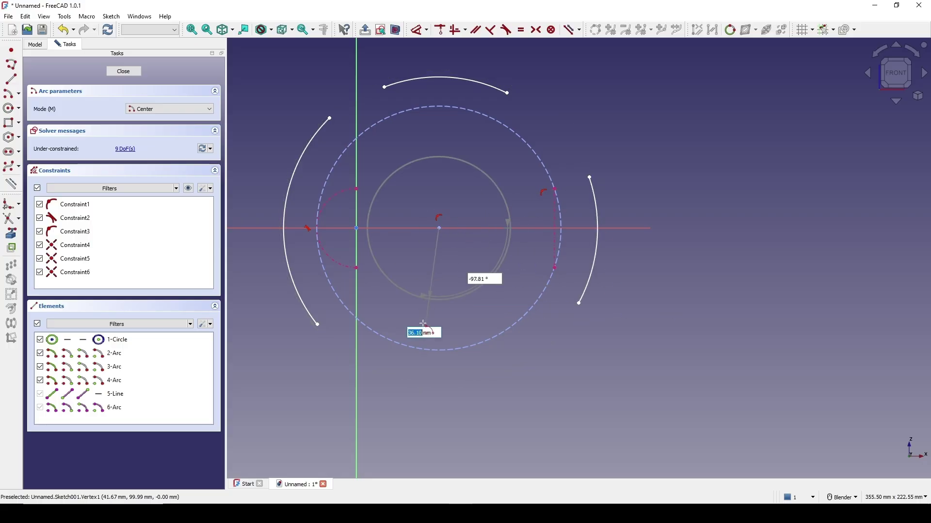
click(395, 383)
click(532, 360)
key(Escape)
shift+middle_drag(443, 282, 434, 286)
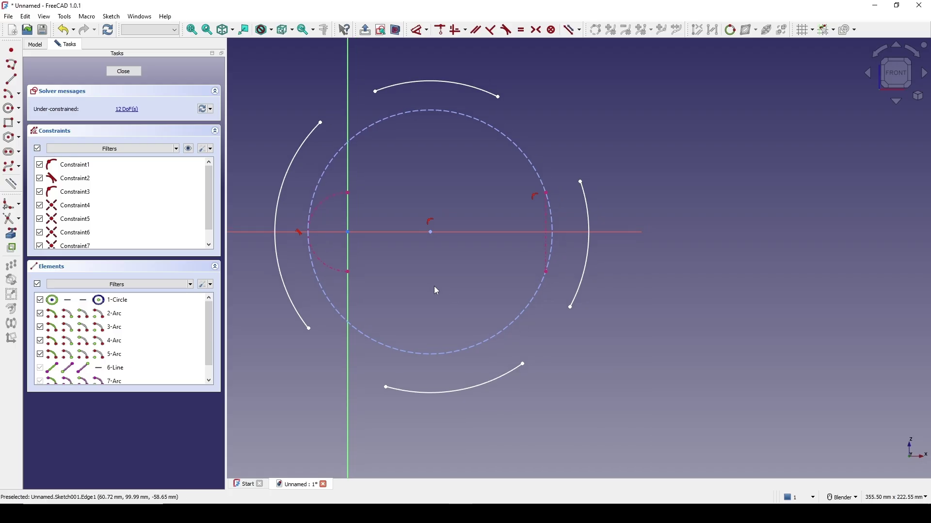
Step: Constrain both endpoints of the left arc to the vertical axis and its upper endpoint onto the construction circle
click(310, 330)
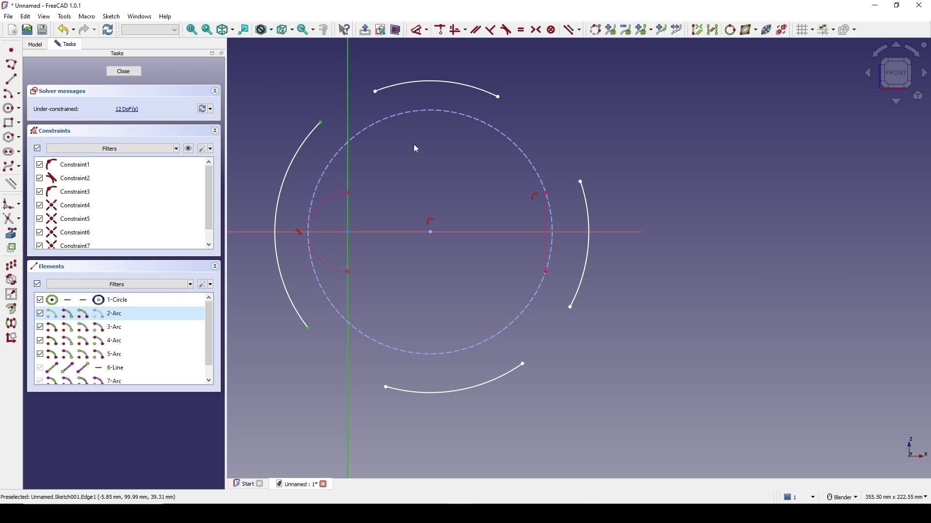
key(c)
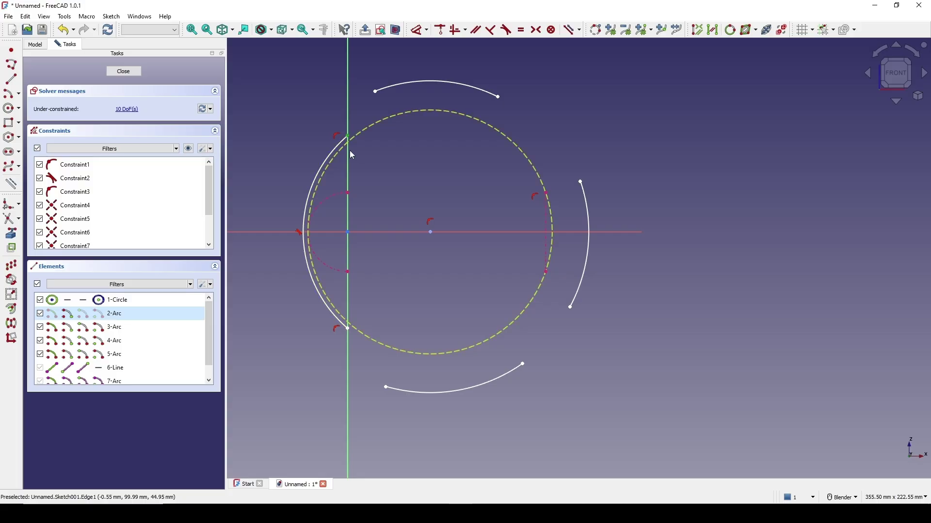
click(363, 133)
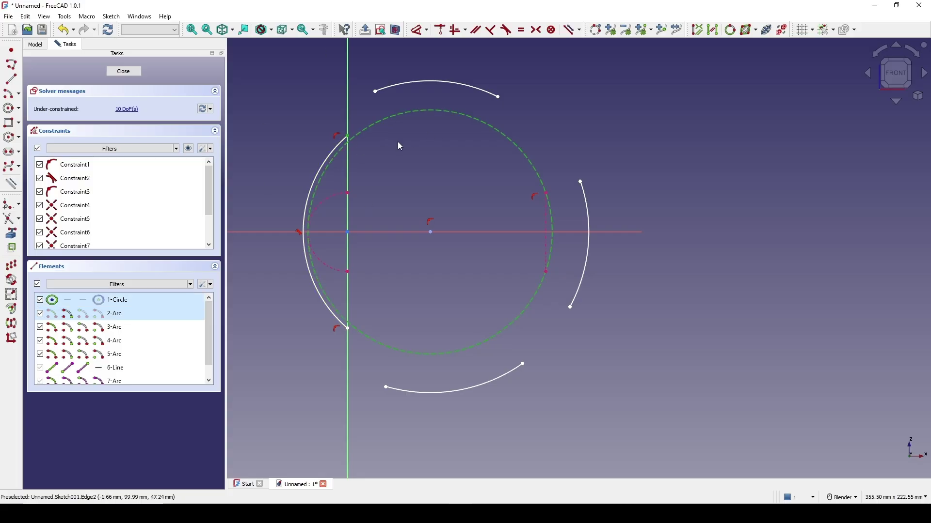
key(c)
Step: Make the upper arc's endpoints coincident with the left arc's upper end and the upper end of the vertical reference line
shift+middle_drag(429, 185, 395, 177)
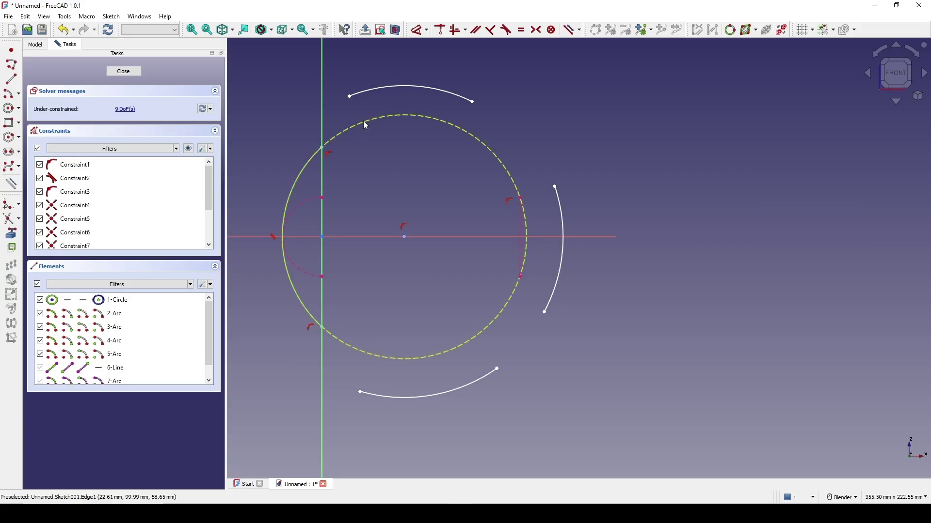
click(349, 98)
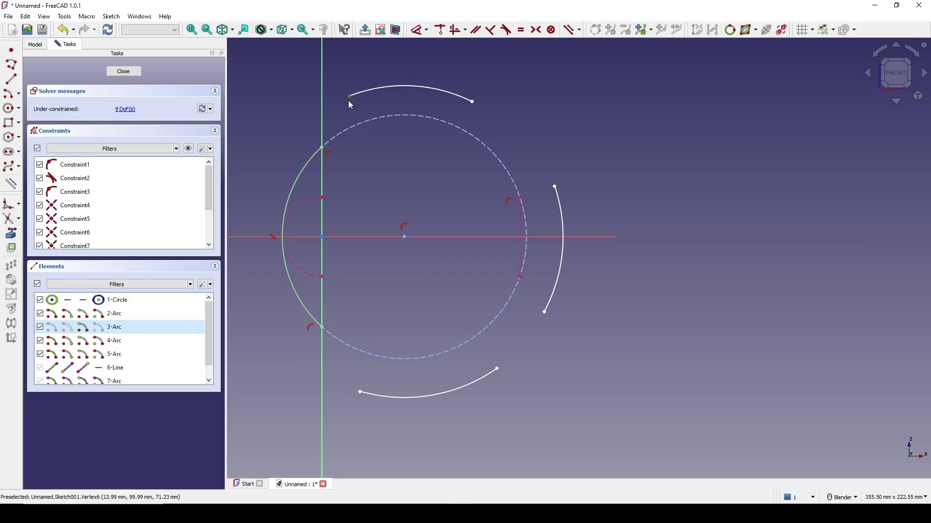
click(323, 147)
key(c)
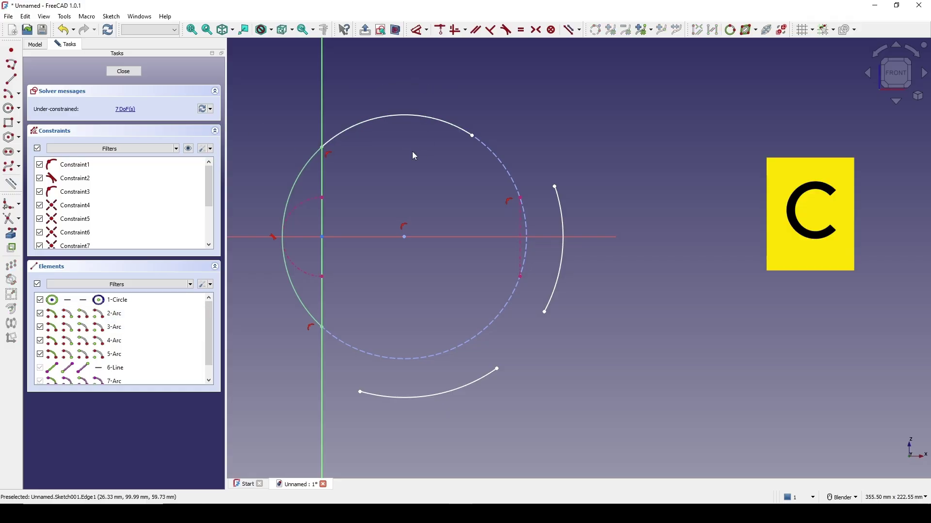
click(471, 136)
click(520, 198)
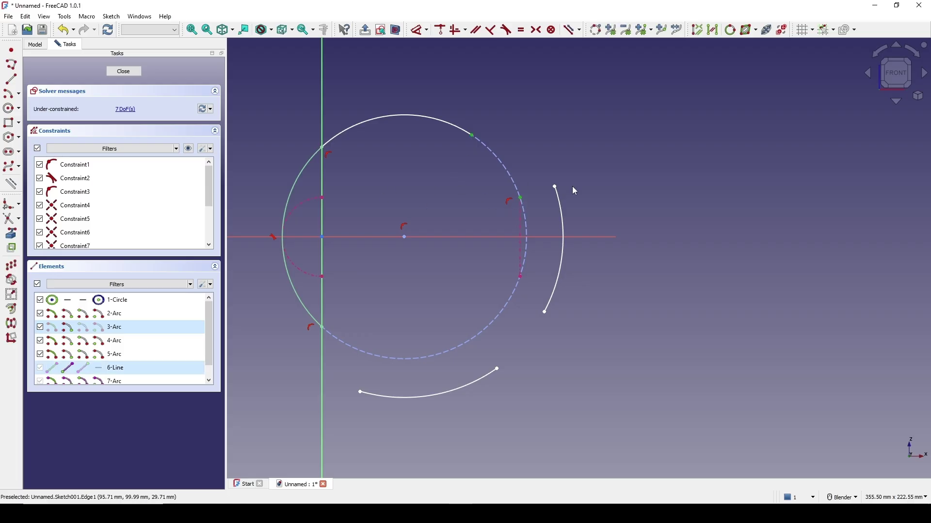
key(c)
Step: Make the lower arc's left endpoint coincident with the left arc's lower end on the vertical axis
shift+middle_drag(531, 199, 526, 173)
shift+middle_drag(378, 332, 398, 275)
scroll(403, 293, up, 1)
click(371, 315)
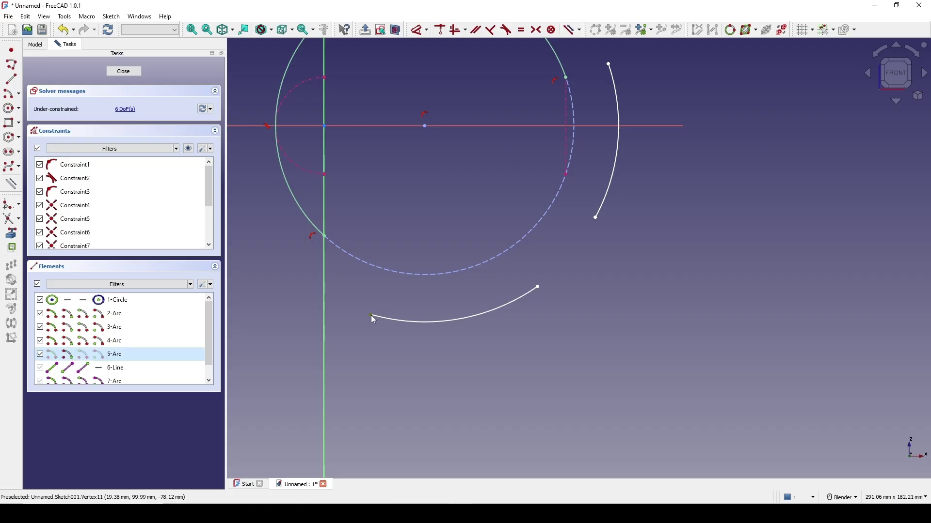
click(325, 237)
key(c)
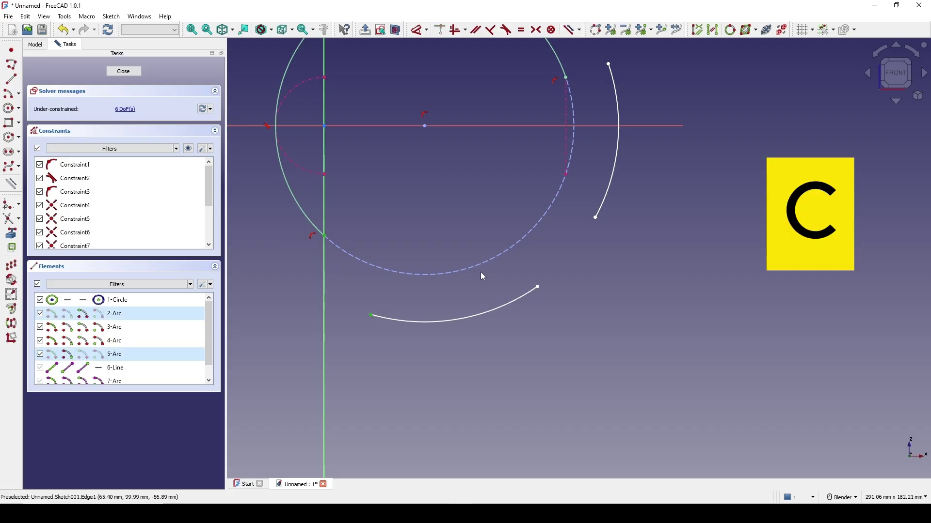
Step: Try to make the lower arc's free endpoint coincident with the lower end of the vertical reference line, and undo it
shift+middle_drag(487, 277, 435, 315)
click(486, 260)
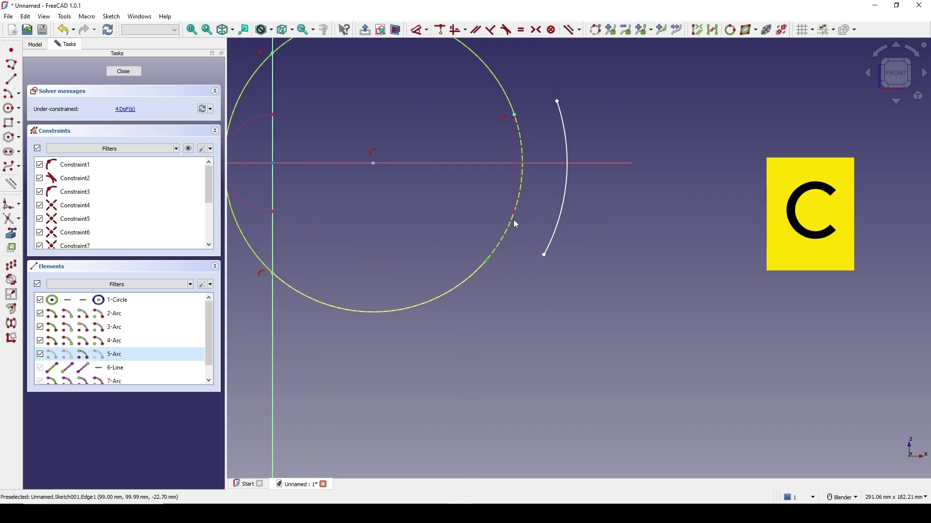
click(514, 217)
key(c)
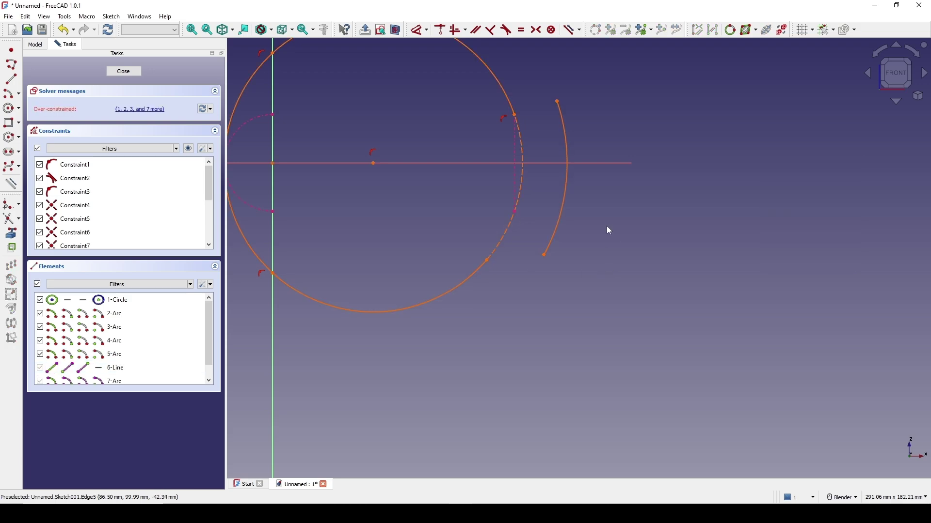
shift+middle_drag(606, 226, 588, 257)
shift+middle_drag(529, 242, 535, 236)
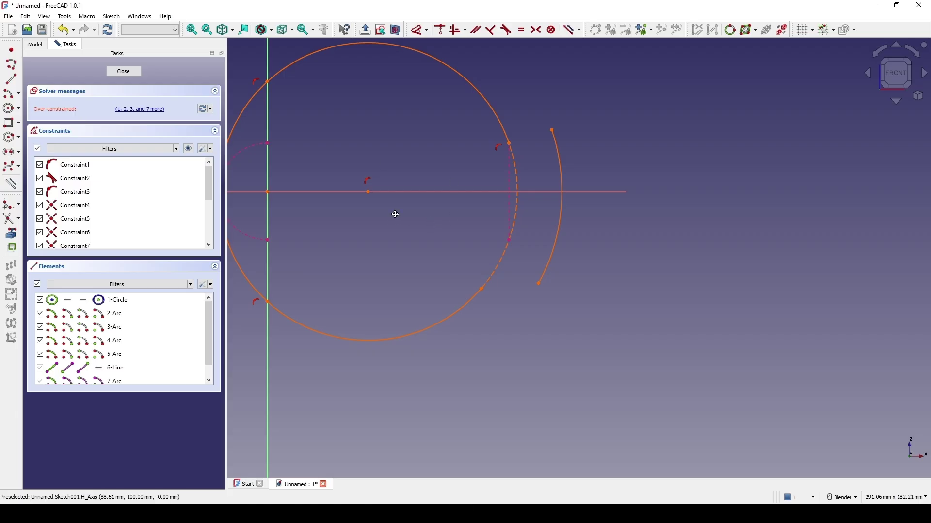
shift+middle_drag(444, 232, 476, 237)
key(ctrl+z)
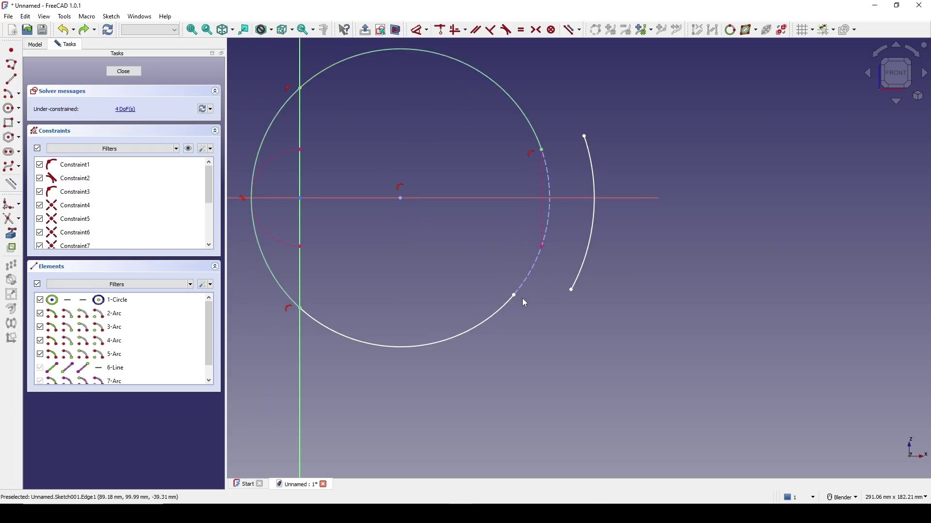
Step: Align the lower arc's free endpoint horizontally with the lower end of the vertical reference line
click(514, 295)
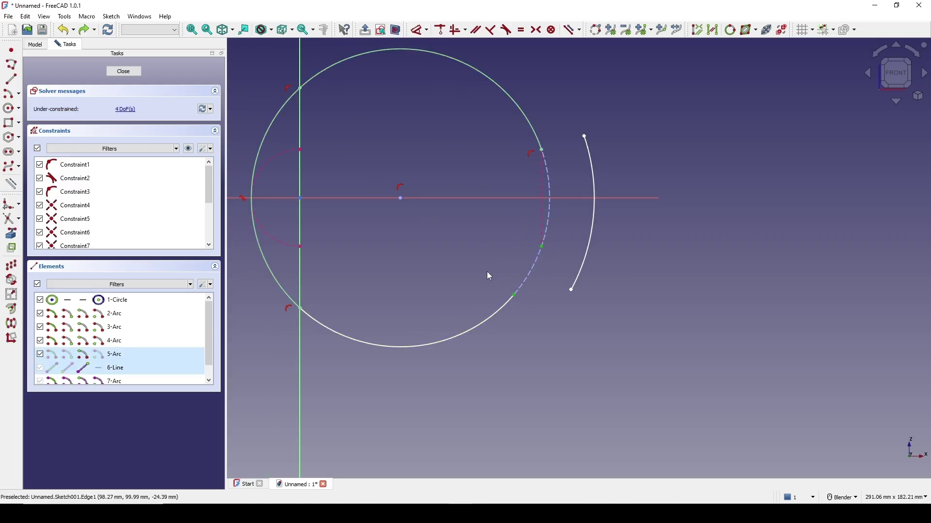
key(h)
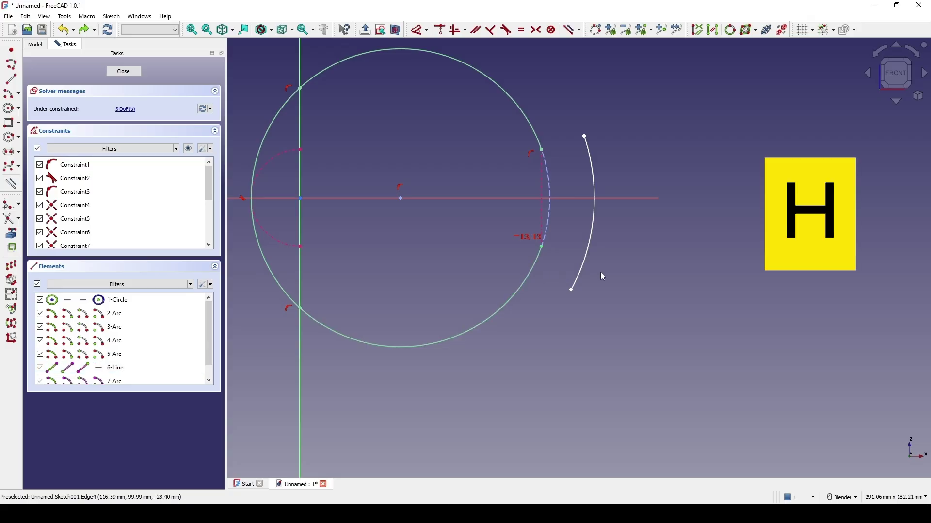
Step: Join the right arc's upper endpoint to the upper arc, align its lower endpoint horizontally with the lower arc's end, and close the sketch
scroll(550, 261, down, 1)
shift+middle_drag(549, 260, 510, 295)
scroll(480, 286, up, 2)
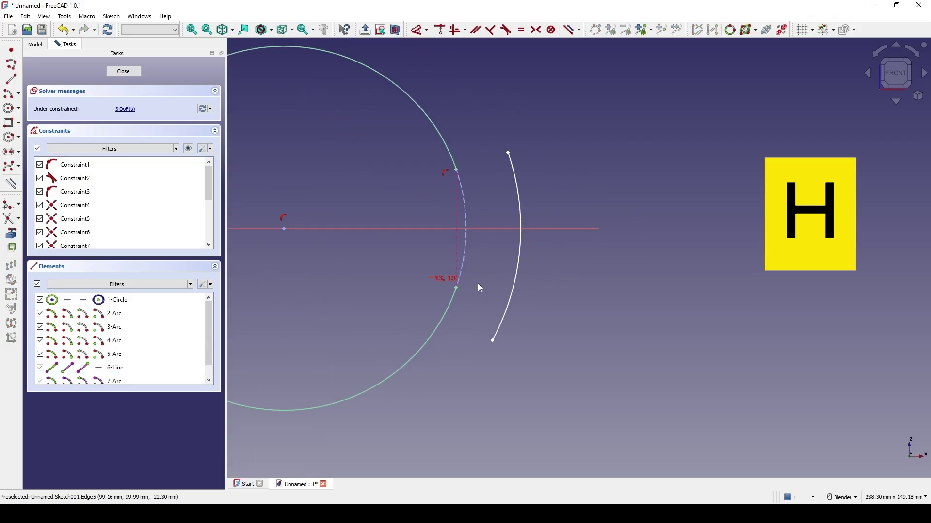
click(508, 153)
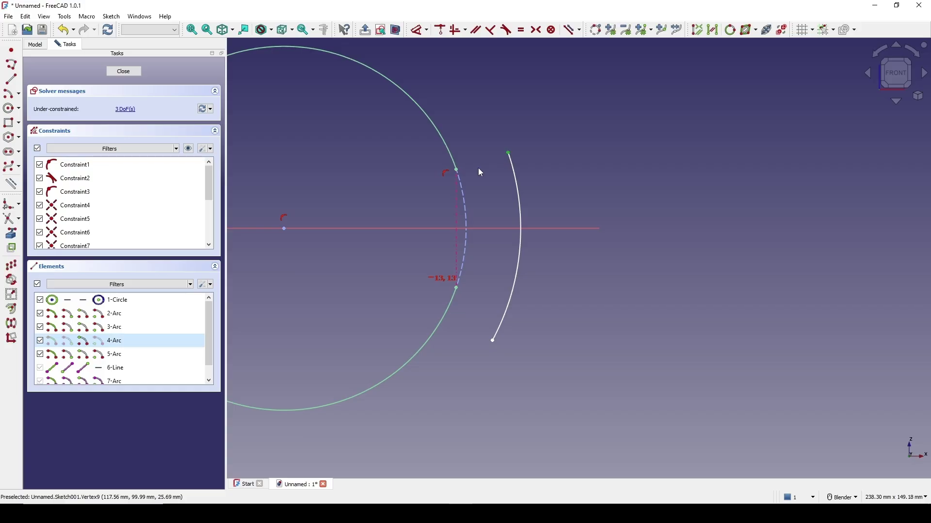
click(457, 171)
key(c)
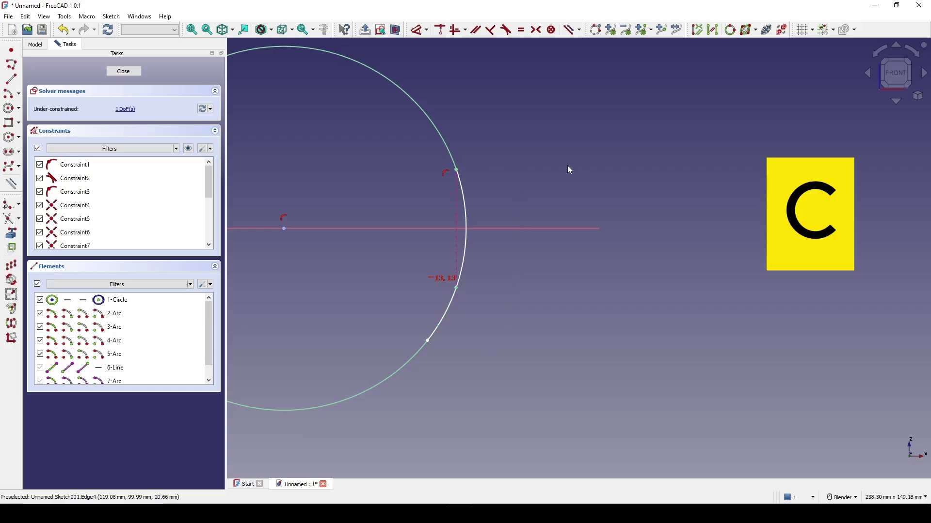
click(428, 340)
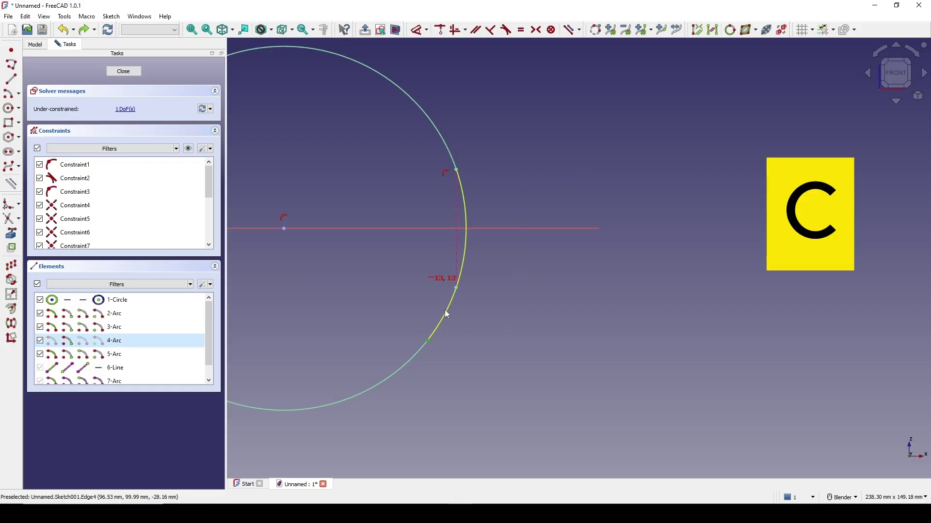
click(460, 291)
key(h)
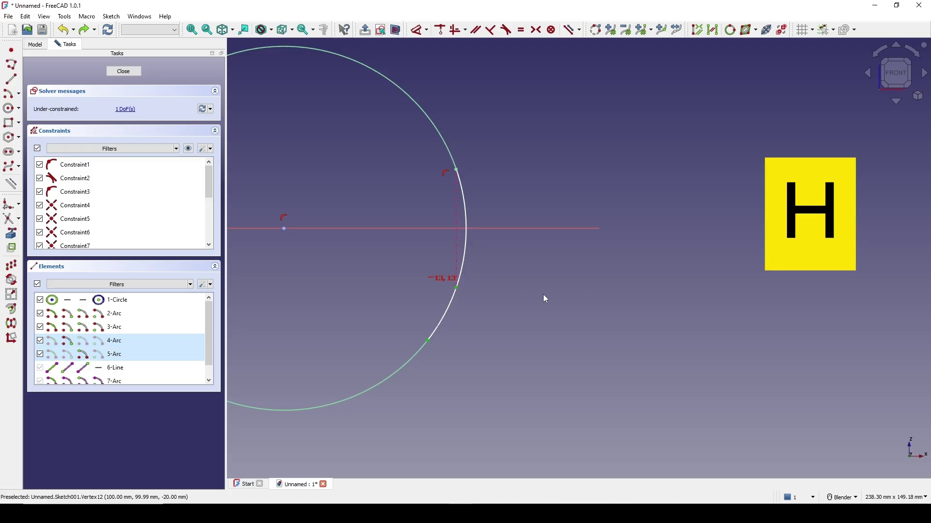
scroll(469, 290, down, 4)
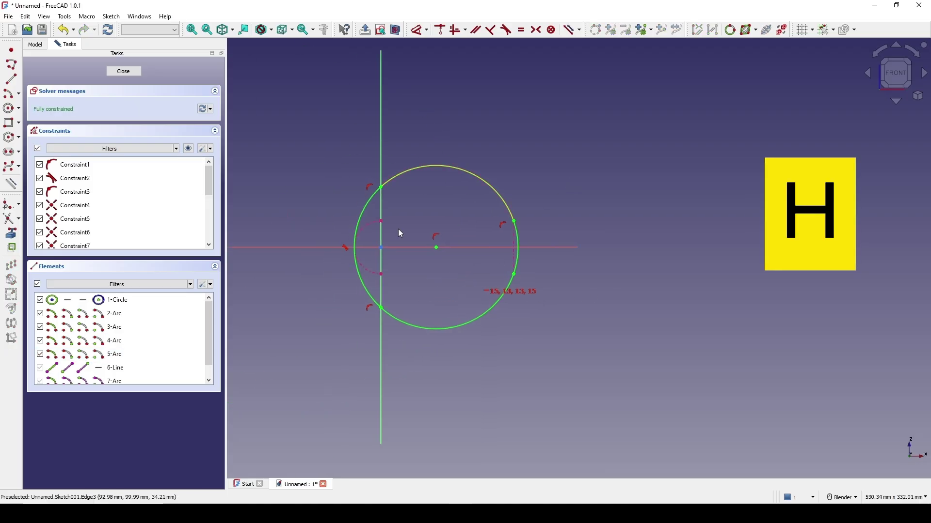
click(124, 71)
Step: Create a Blend Solid between the facing faces of the disc and the round-ended solid
mouse_move(392, 239)
middle_down()
mouse_move(487, 245)
mouse_move(526, 272)
mouse_move(522, 208)
mouse_move(407, 228)
mouse_move(438, 250)
mouse_move(271, 108)
middle_up()
click(365, 205)
click(441, 251)
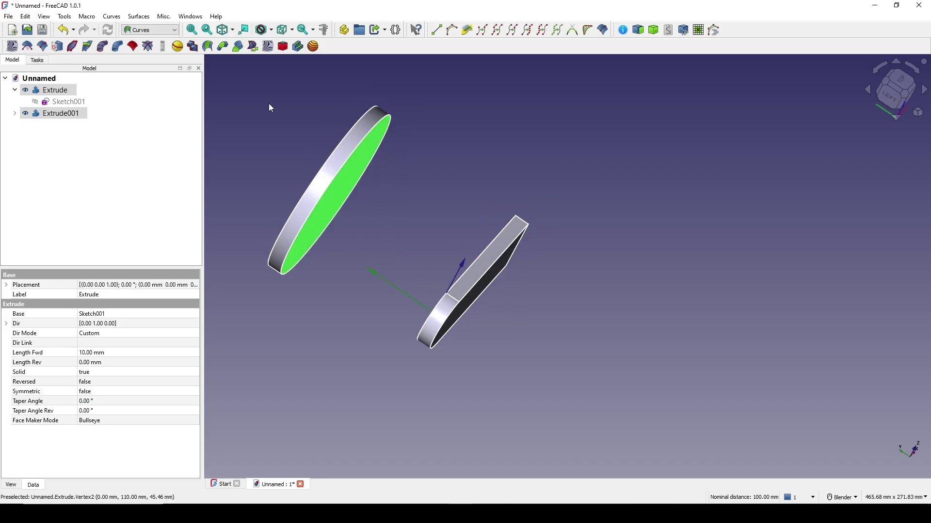
click(226, 53)
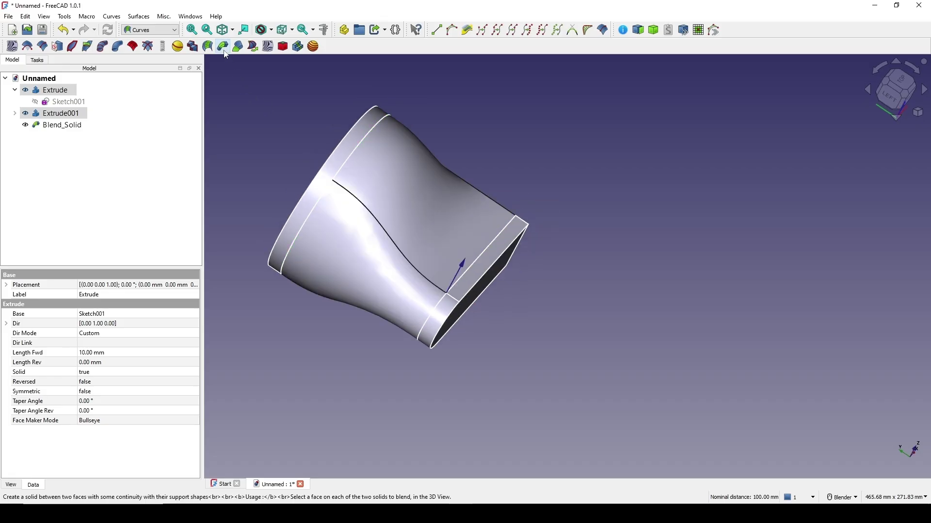
Step: Examine the blend solid's shape and its Continuity1 and Continuity2 properties
middle_drag(515, 259, 536, 190)
click(60, 126)
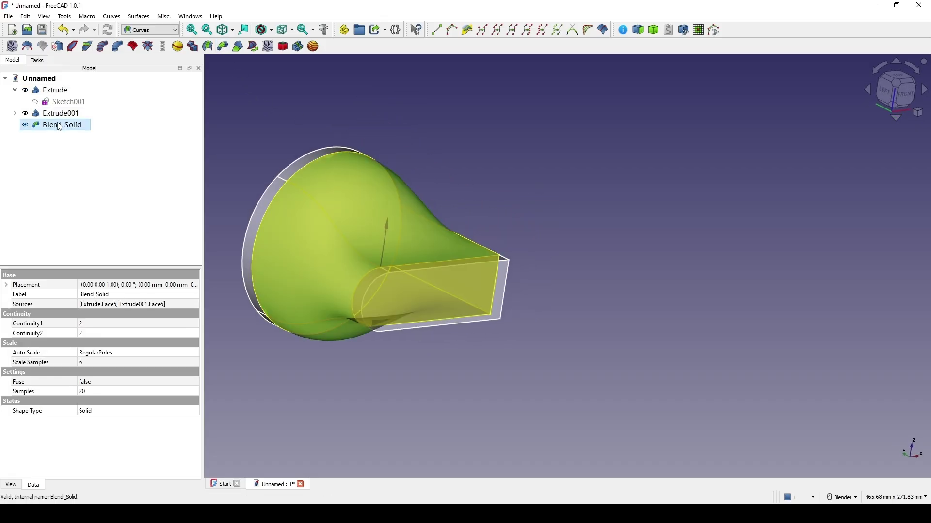
click(42, 327)
click(43, 335)
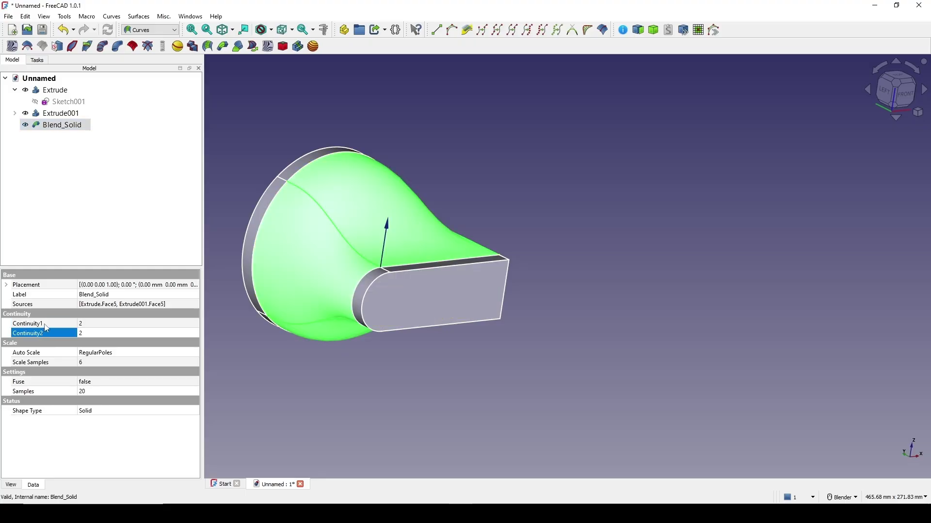
Step: Check the blend solid's Continuity1 property and inspect the solid from its flat side
click(46, 325)
scroll(339, 334, down, 1)
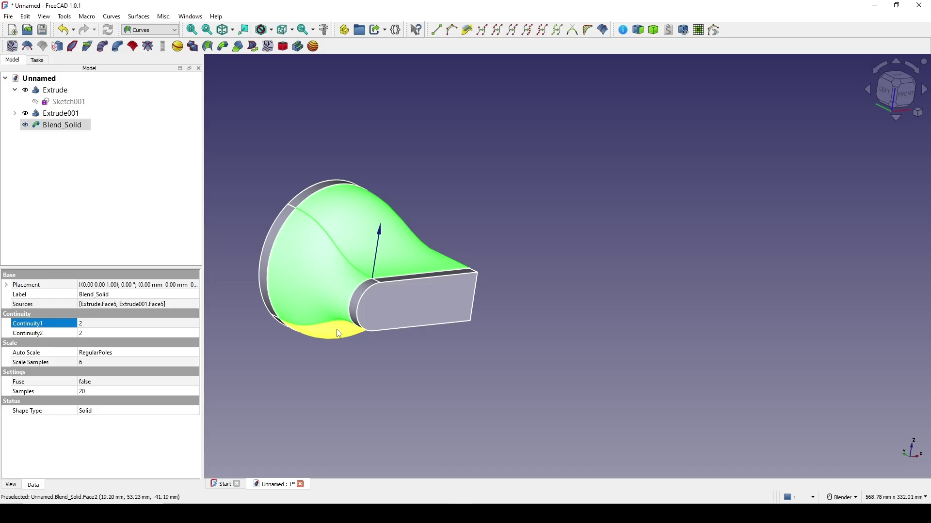
click(521, 345)
middle_drag(522, 344, 347, 339)
shift+middle_drag(702, 241, 510, 245)
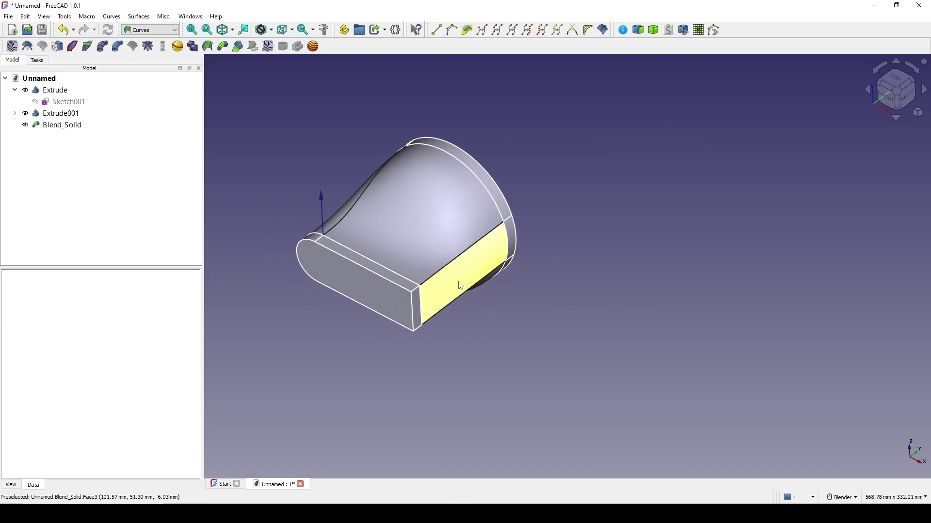
shift+middle_drag(460, 286, 467, 272)
scroll(413, 183, down, 1)
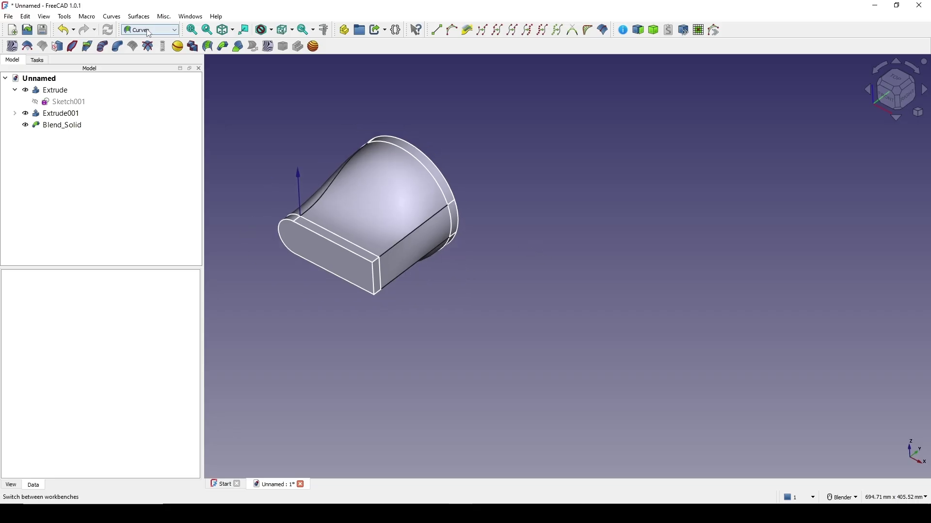
Step: Switch to the Part workbench and create a new sketch on the YZ-Plane with a 150 mm offset
click(151, 32)
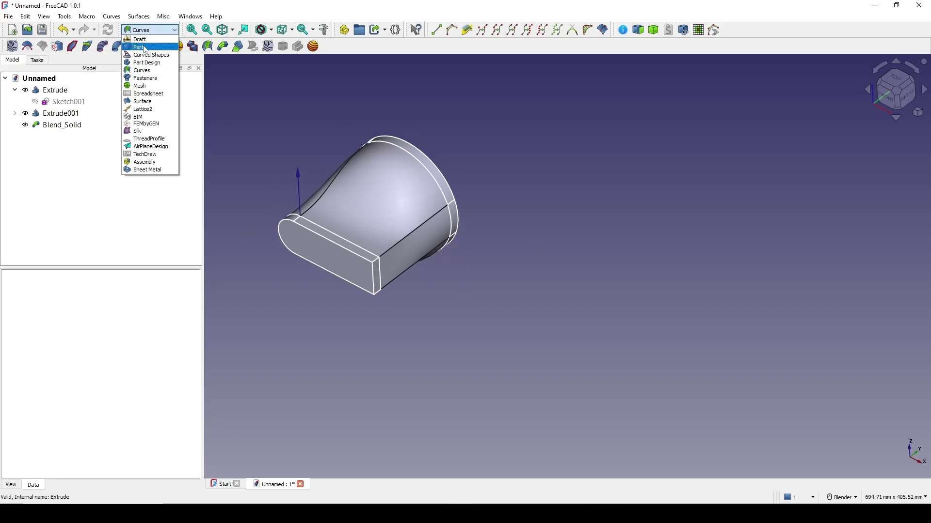
click(139, 47)
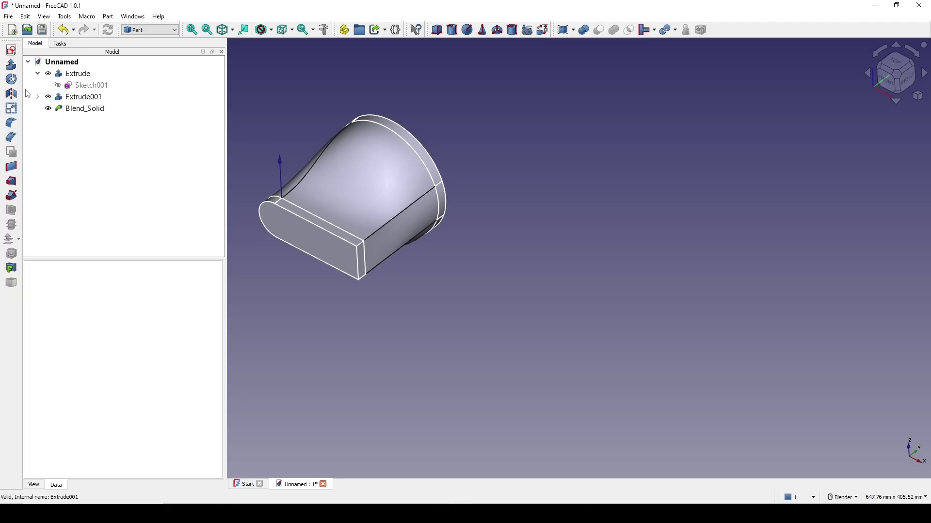
click(11, 51)
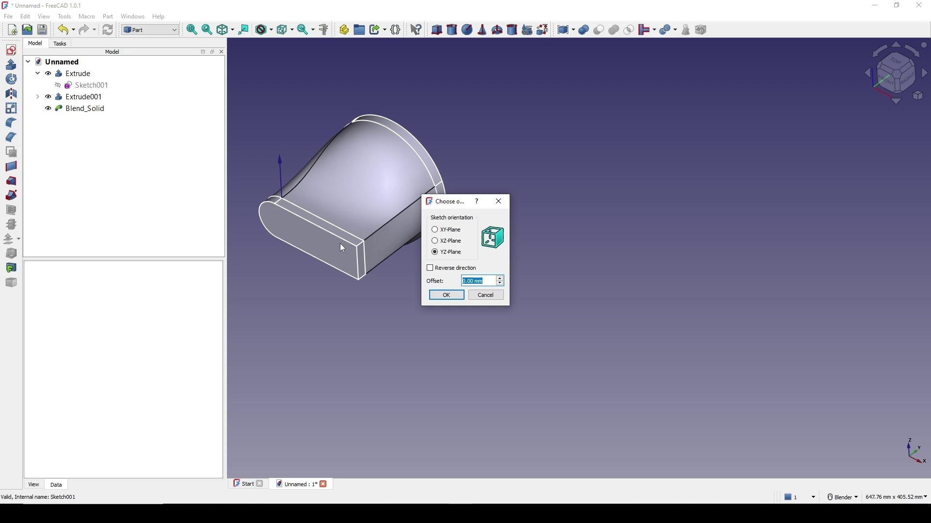
text(150)
click(449, 295)
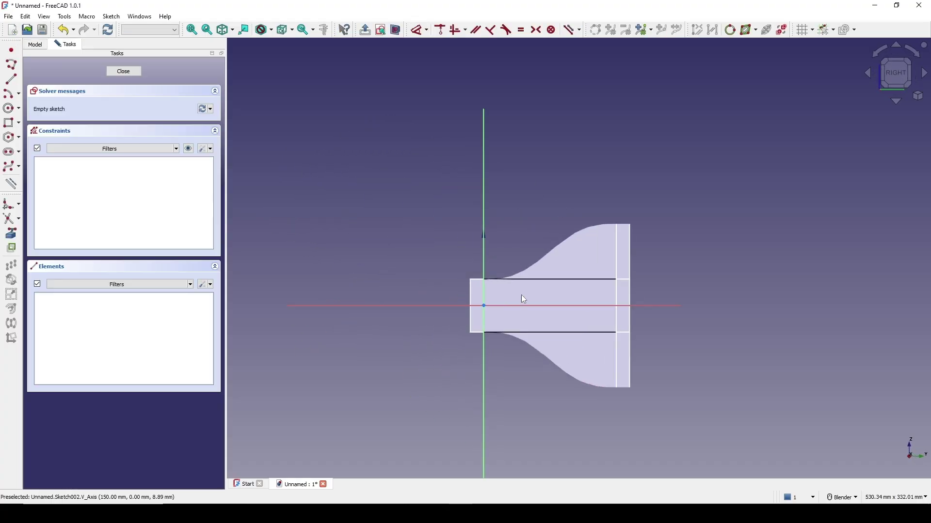
Step: Bring the outer vertical edge of the narrow end into the sketch as external reference geometry
scroll(446, 237, up, 2)
shift+middle_drag(521, 295, 407, 211)
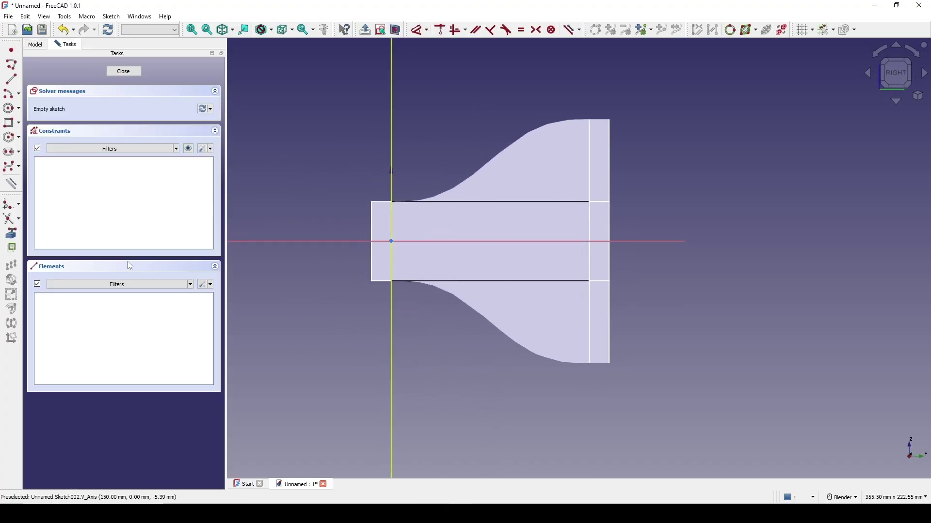
click(11, 234)
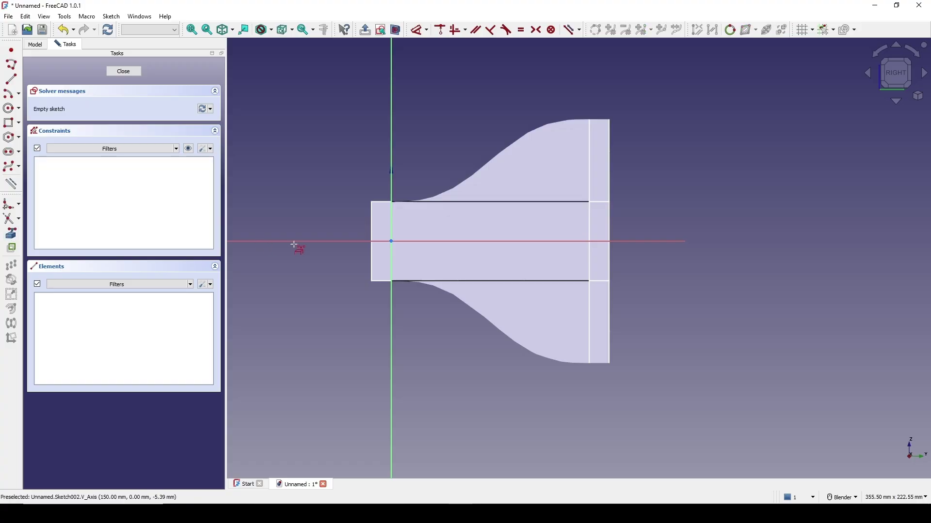
click(372, 264)
key(Escape)
shift+middle_drag(488, 252, 464, 238)
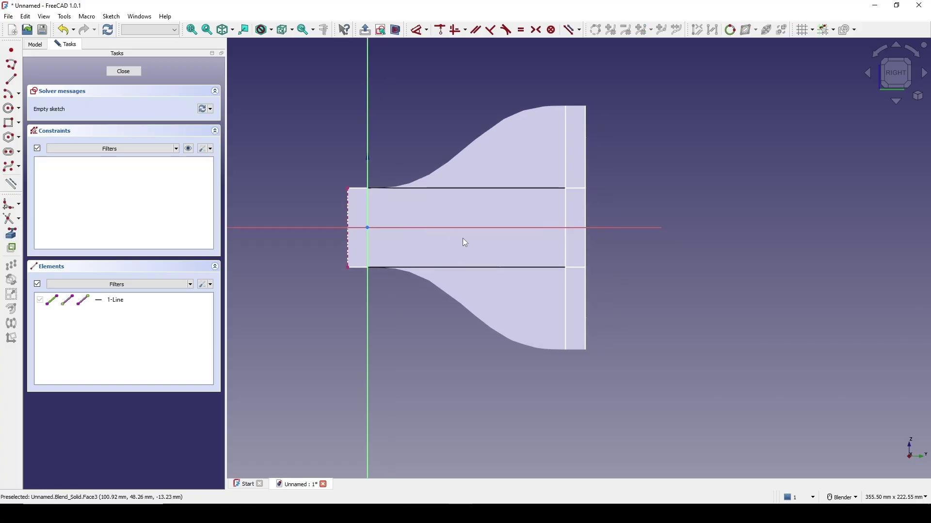
Step: Draw a rectangle from the upper endpoint of the reference edge, extending inward across the vertical axis
click(10, 127)
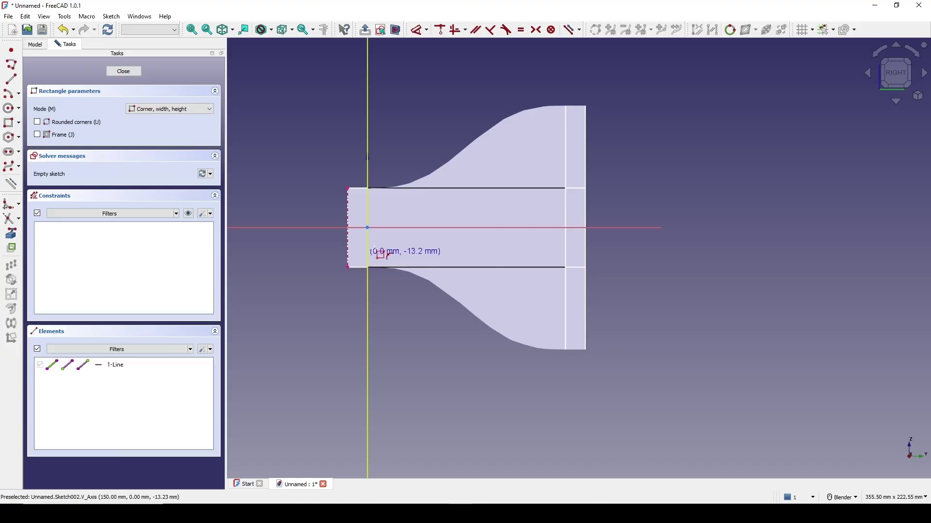
scroll(369, 248, up, 1)
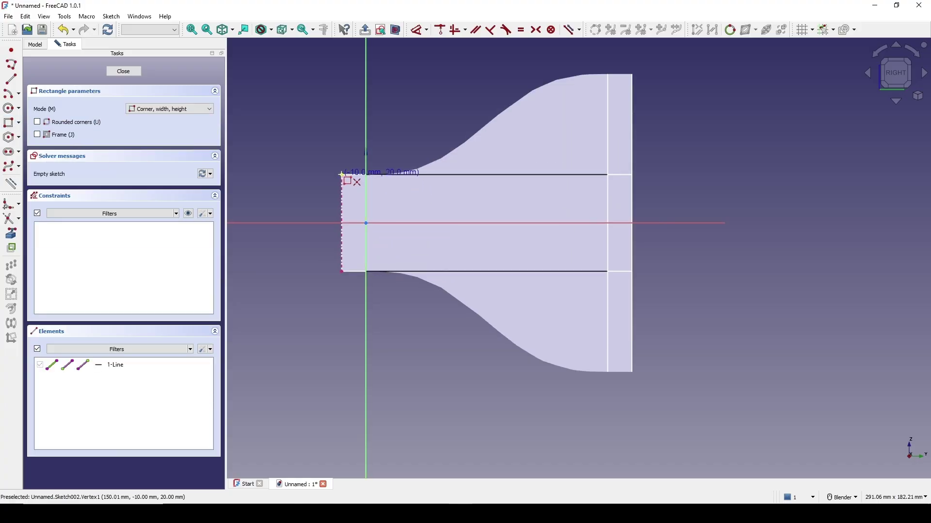
click(342, 175)
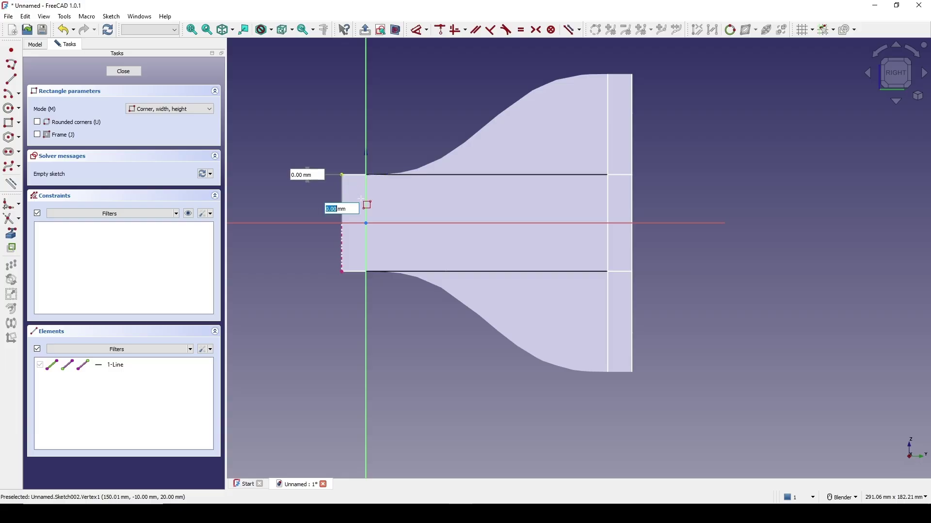
click(395, 269)
right_click(441, 275)
scroll(398, 280, up, 2)
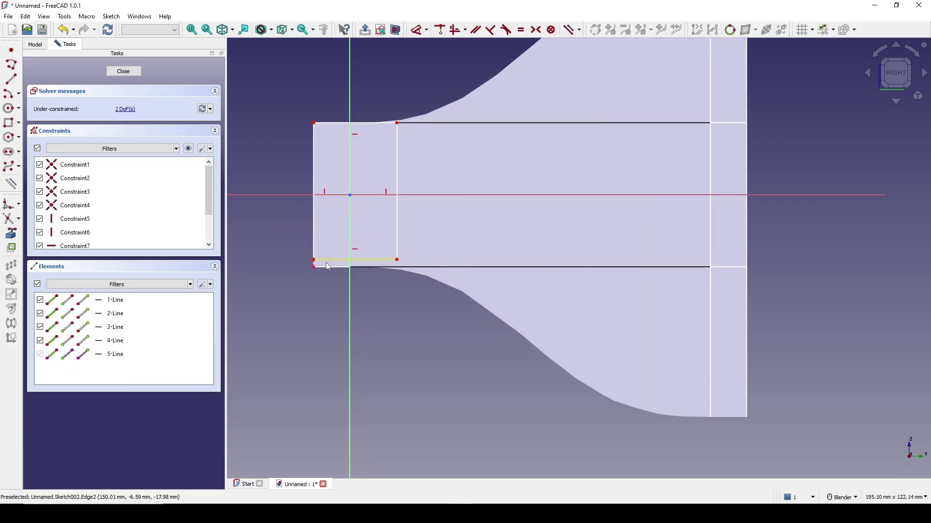
Step: Make the rectangle's lower outer corner coincident with the lower endpoint of the reference edge
click(314, 261)
click(314, 267)
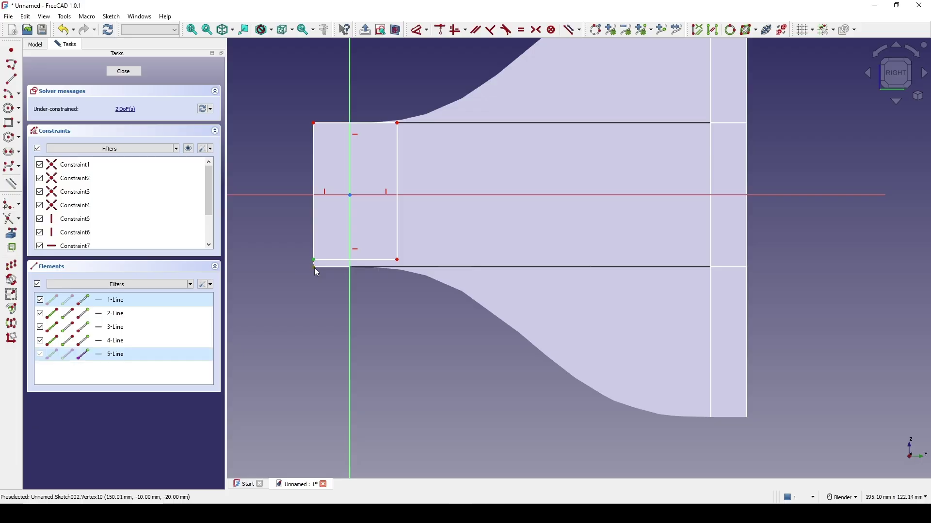
key(c)
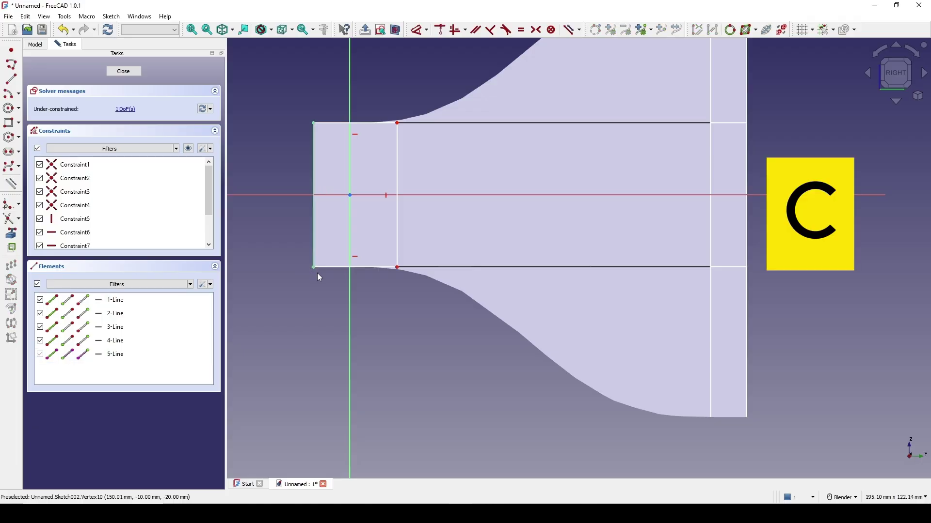
Step: Constrain the rectangle's two upper corners to be symmetric about the vertical axis
scroll(338, 260, down, 1)
shift+middle_drag(384, 174, 391, 214)
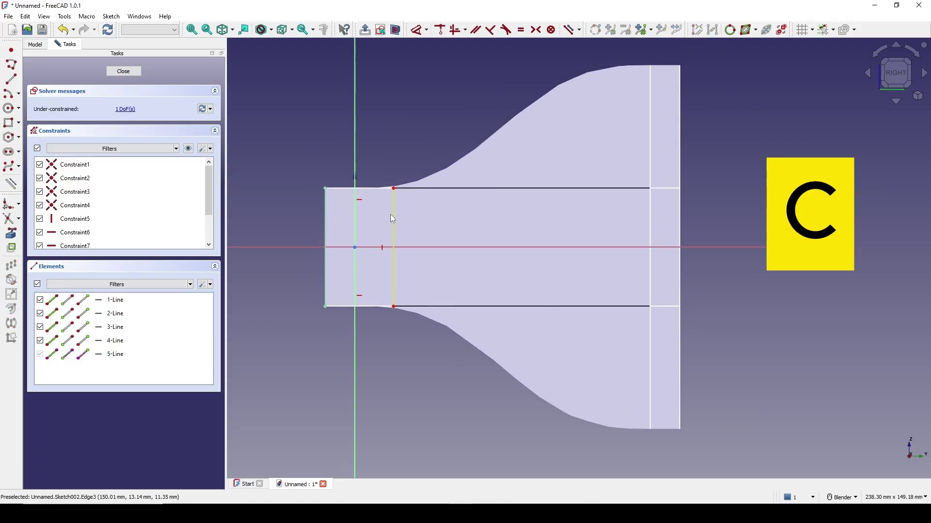
scroll(389, 215, up, 2)
click(294, 177)
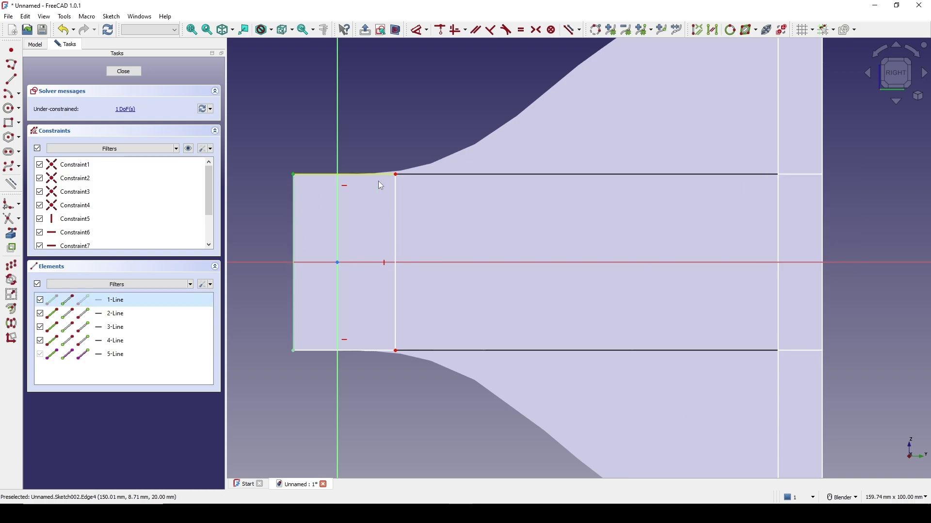
click(395, 175)
click(338, 155)
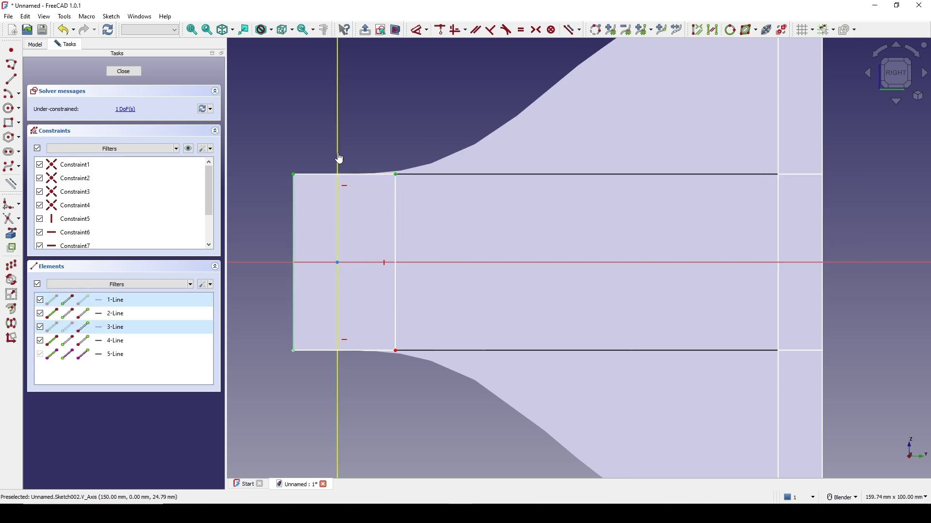
key(s)
Step: Convert the rectangle's inner vertical side to construction geometry
scroll(426, 184, down, 3)
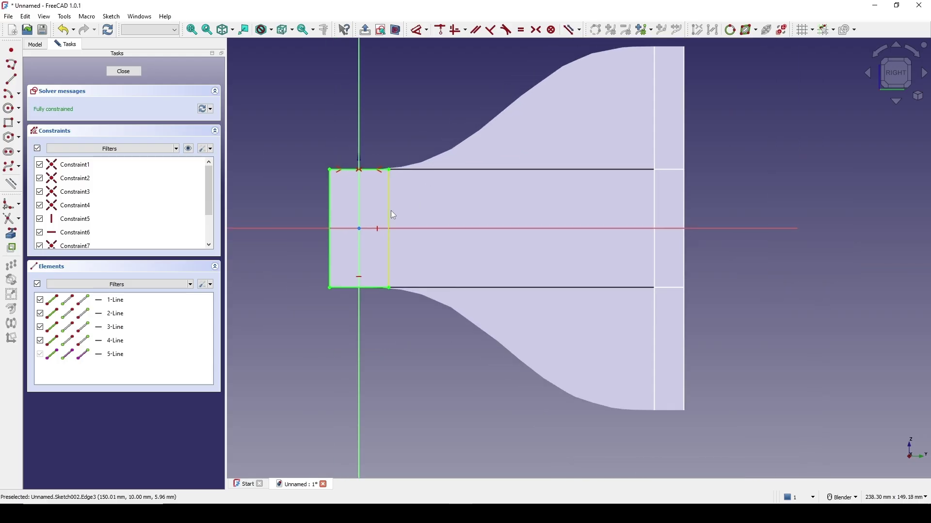
key(g)
key(n)
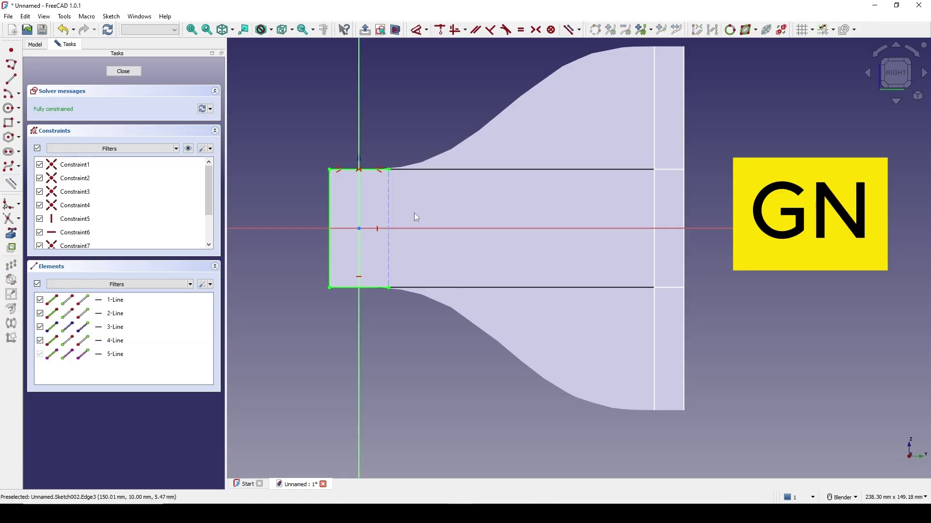
Step: Draw a degree 3 B-spline by control points from the construction line's upper end to its lower end, bulging inward through two intermediate control points
shift+middle_drag(425, 184, 407, 191)
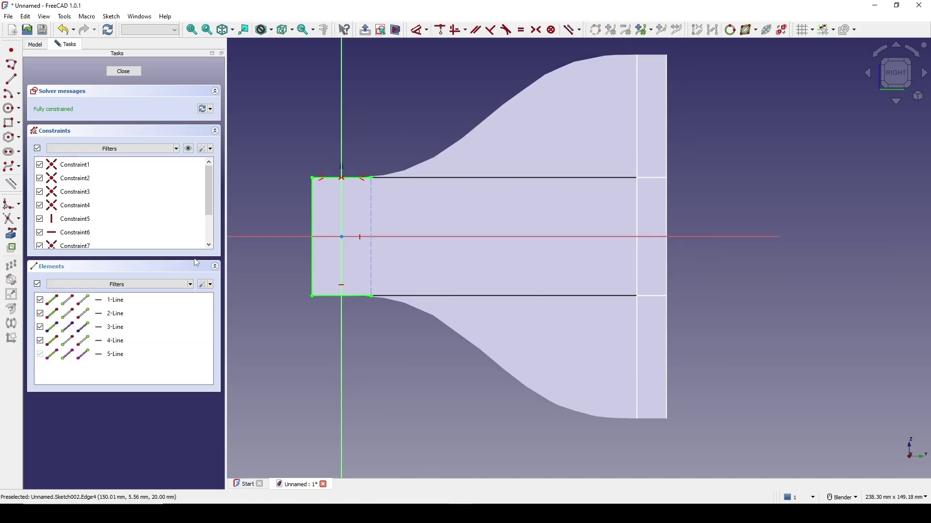
click(12, 168)
scroll(378, 184, up, 1)
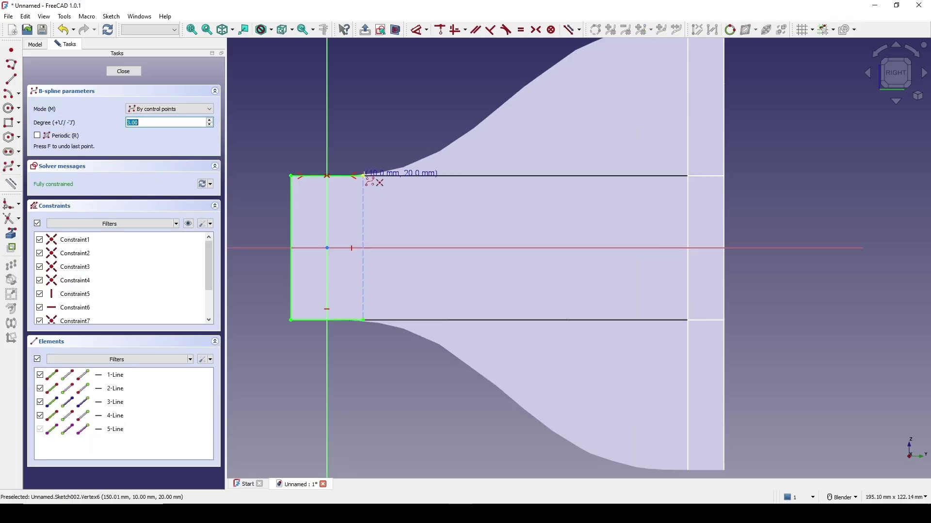
click(364, 175)
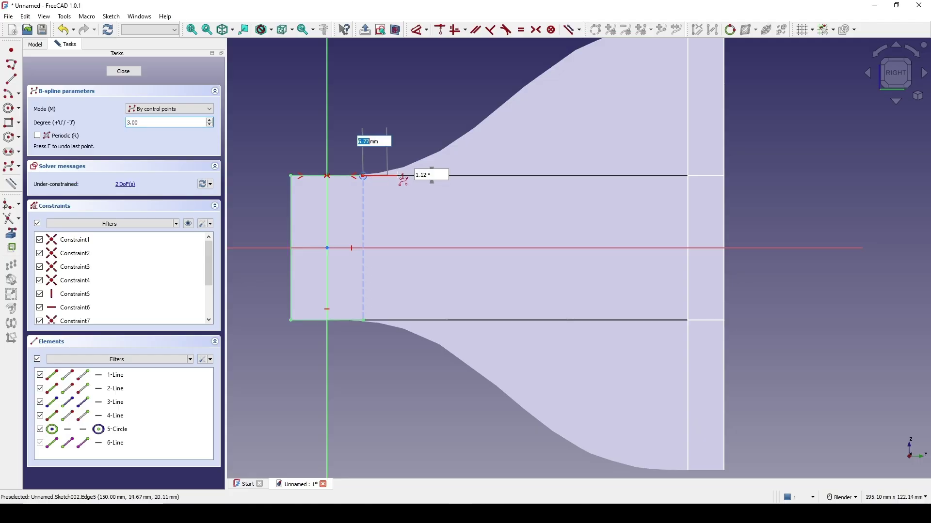
click(442, 177)
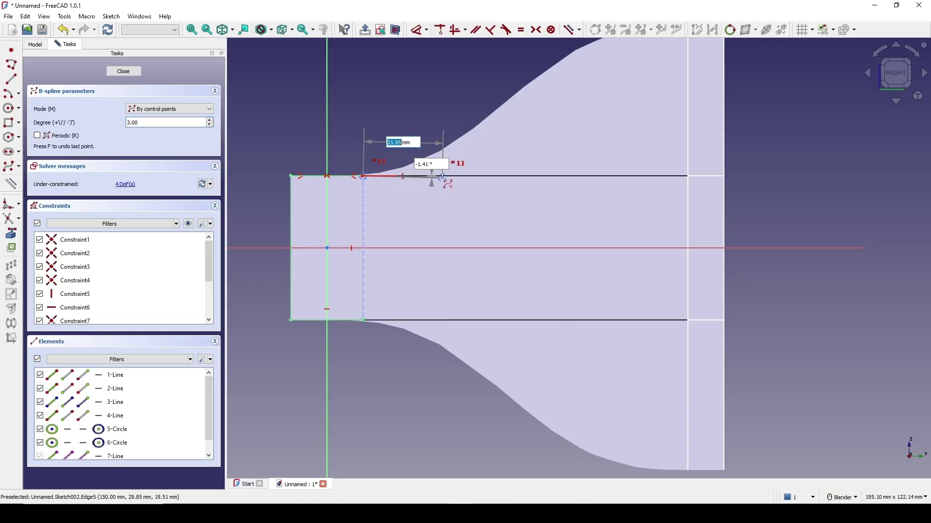
click(436, 321)
scroll(387, 321, up, 2)
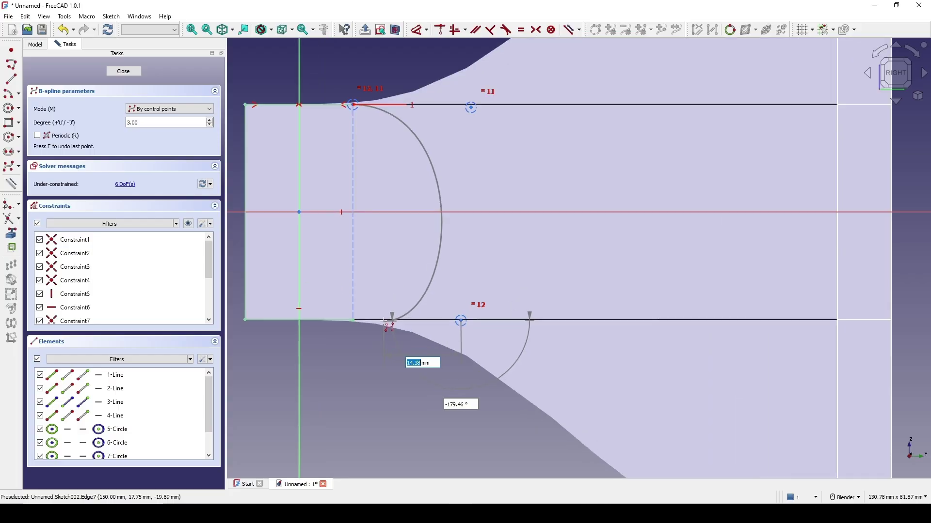
click(364, 320)
right_click(365, 255)
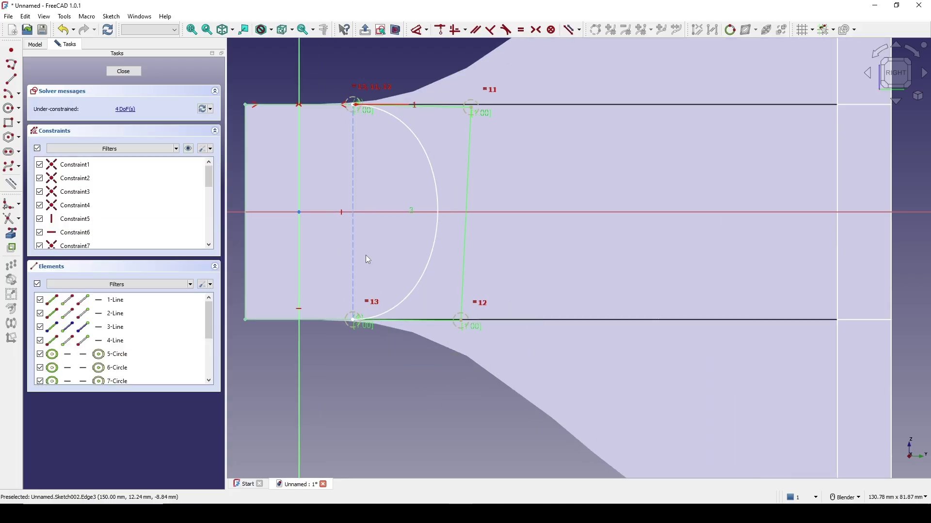
Step: Align the spline's two intermediate control points horizontally with their neighbouring endpoints and vertically with each other
scroll(387, 259, down, 2)
scroll(393, 262, up, 3)
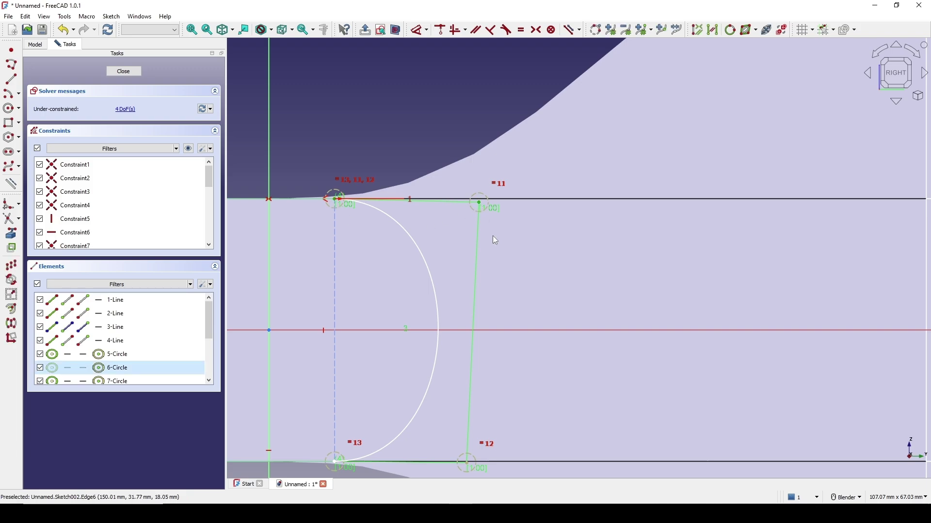
key(h)
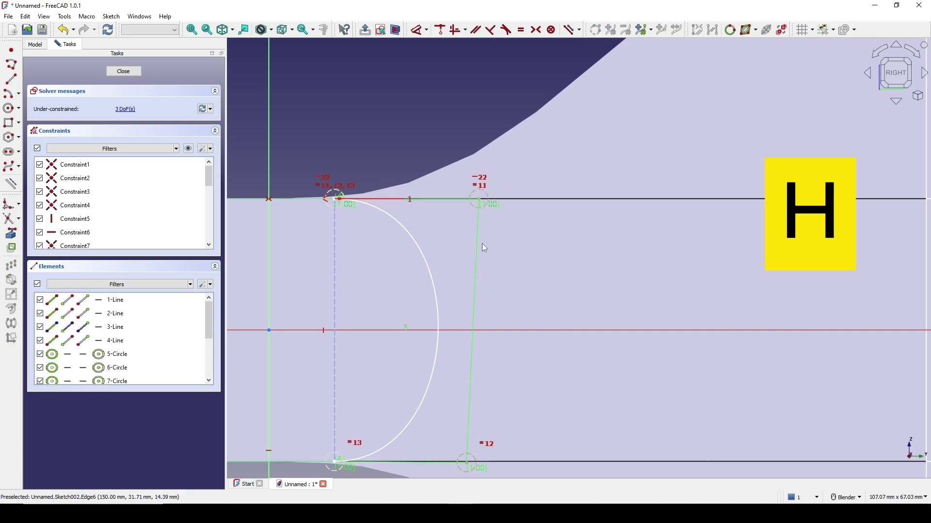
scroll(481, 243, down, 2)
scroll(453, 189, up, 2)
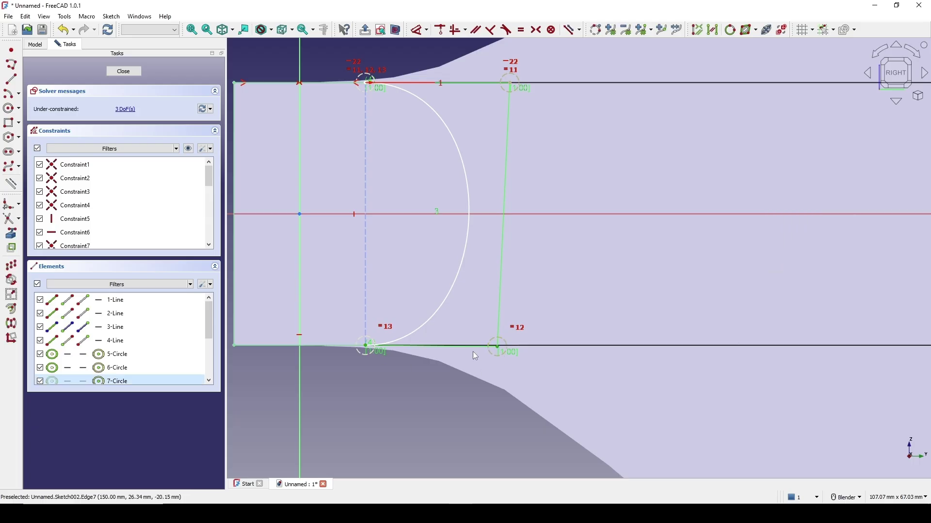
key(h)
scroll(467, 315, down, 1)
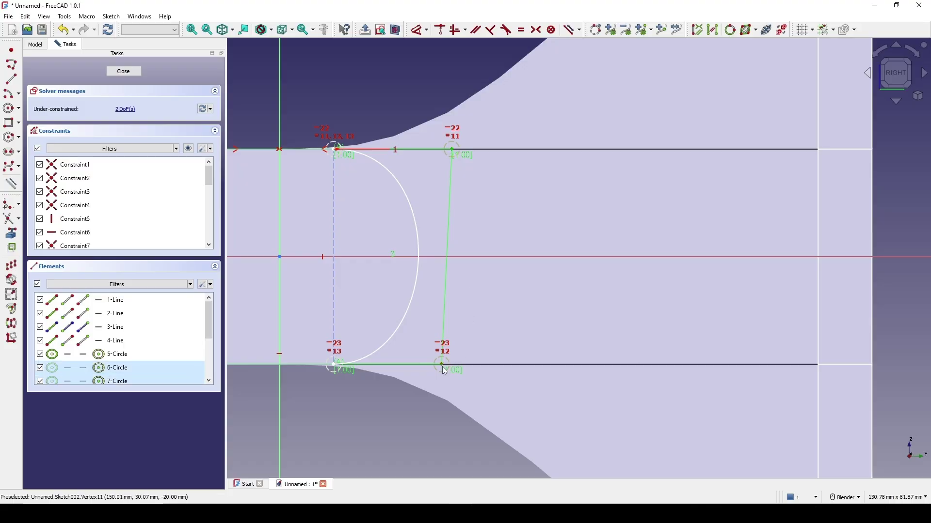
key(v)
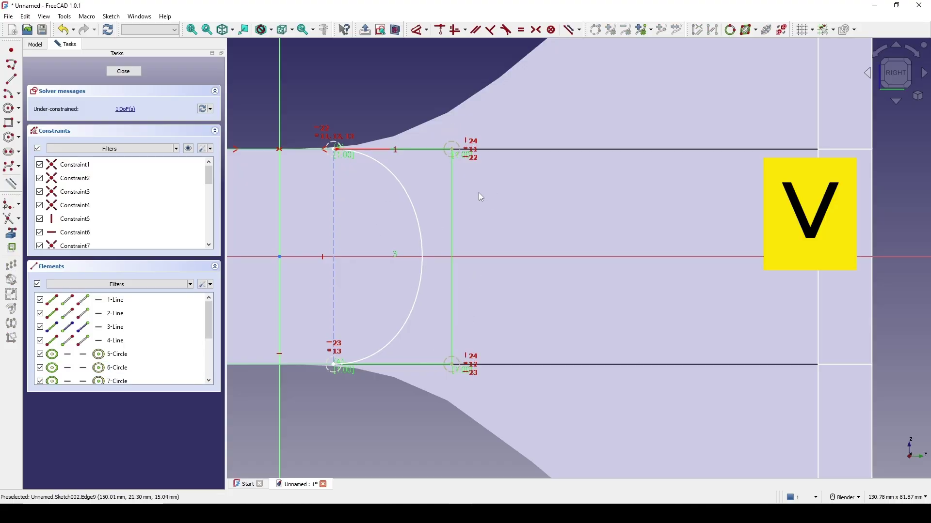
Step: Set the horizontal distance from the vertical axis to the spline's upper intermediate control point to 30 mm
scroll(478, 193, down, 1)
mouse_move(428, 199)
shift+middle_down()
mouse_move(466, 232)
mouse_move(453, 234)
shift+middle_up()
scroll(464, 220, up, 1)
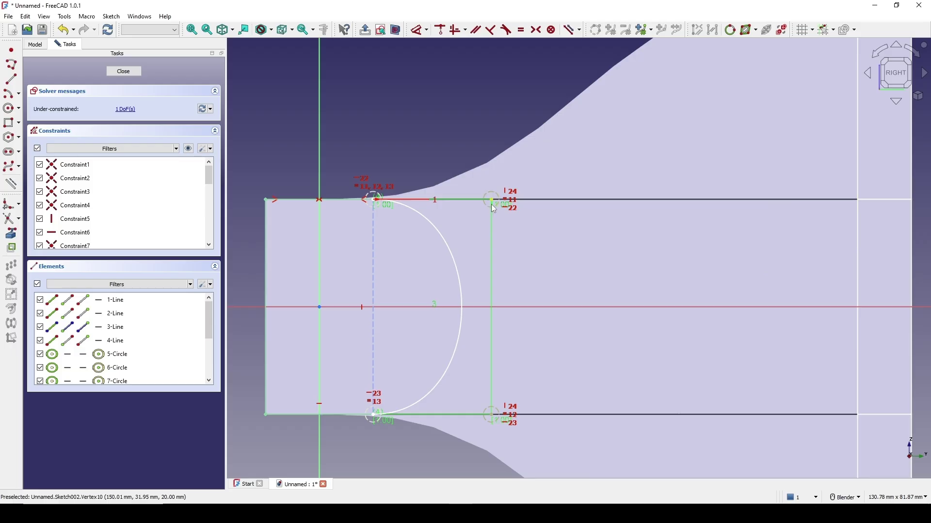
click(491, 202)
key(d)
click(443, 137)
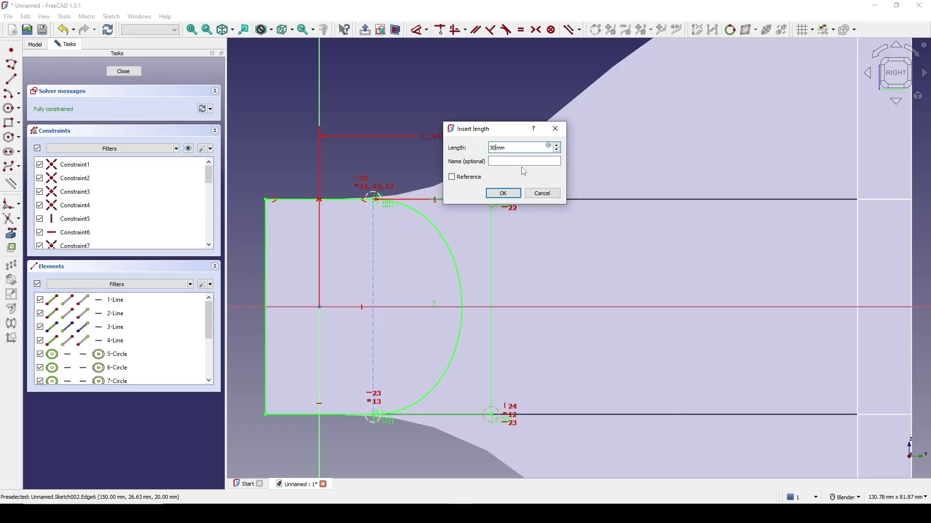
key(Return)
scroll(508, 253, down, 2)
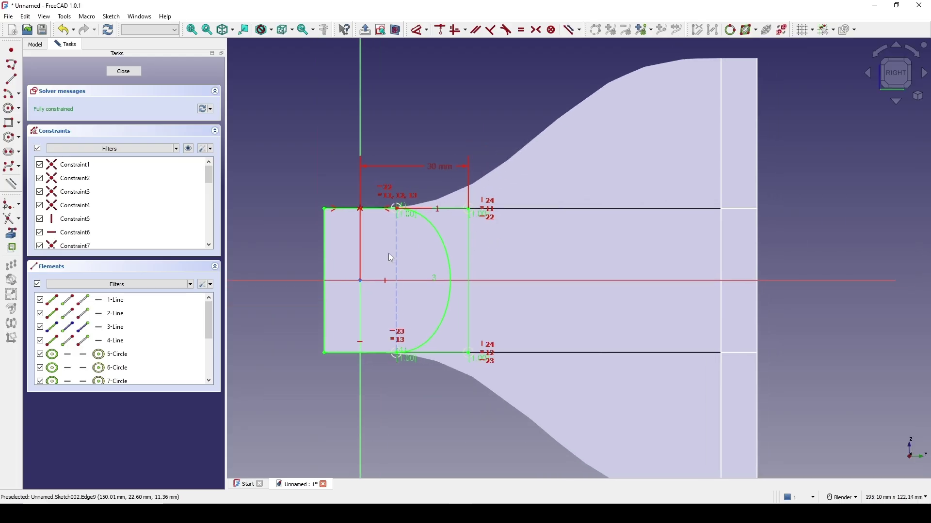
Step: Close the spline-ended profile sketch and extrude it 200 mm along its normal as a solid
click(126, 73)
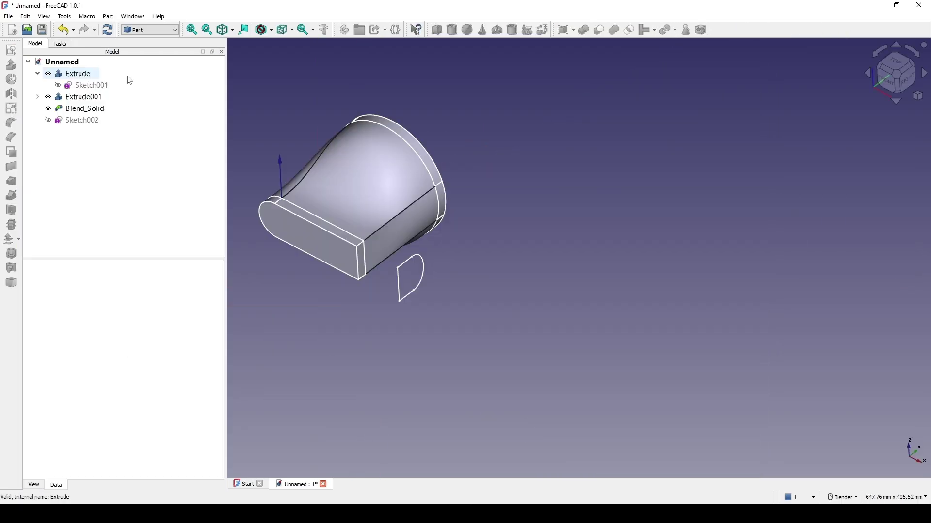
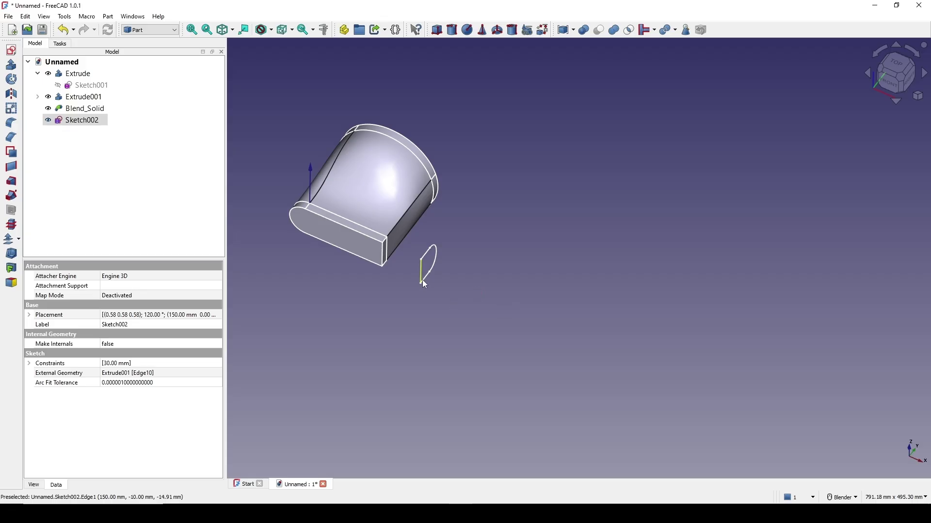
click(12, 65)
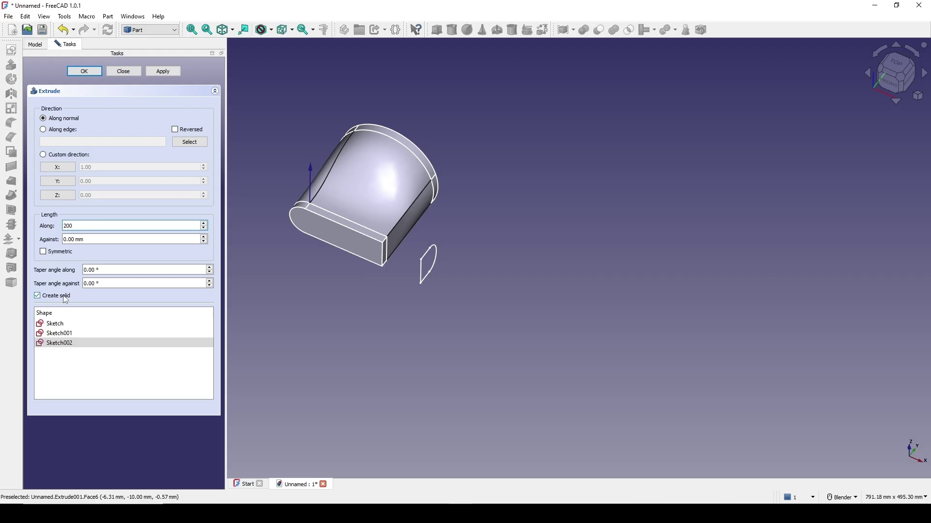
click(92, 72)
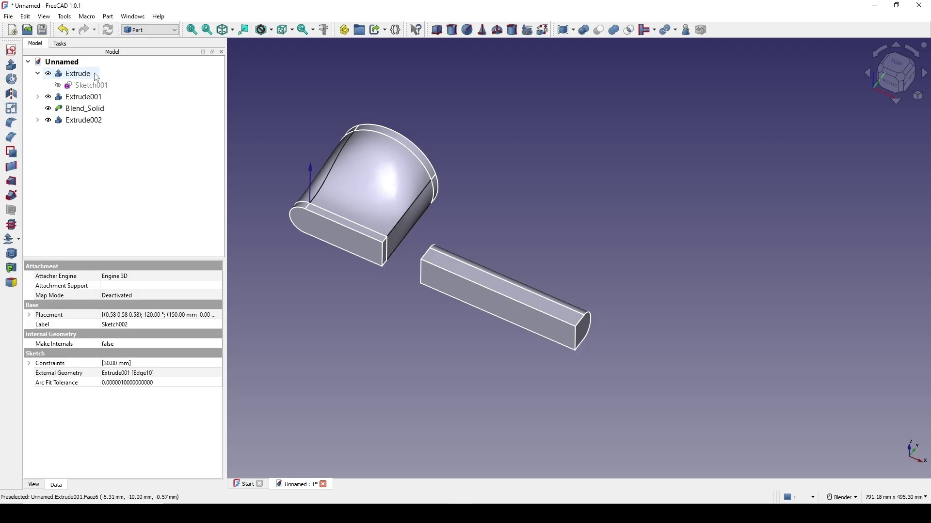
Step: Examine the extruded bar and the adjoining blend solid with its two end extrusions from several angles
click(524, 186)
middle_drag(536, 295, 534, 325)
scroll(516, 284, up, 2)
middle_drag(534, 325, 494, 354)
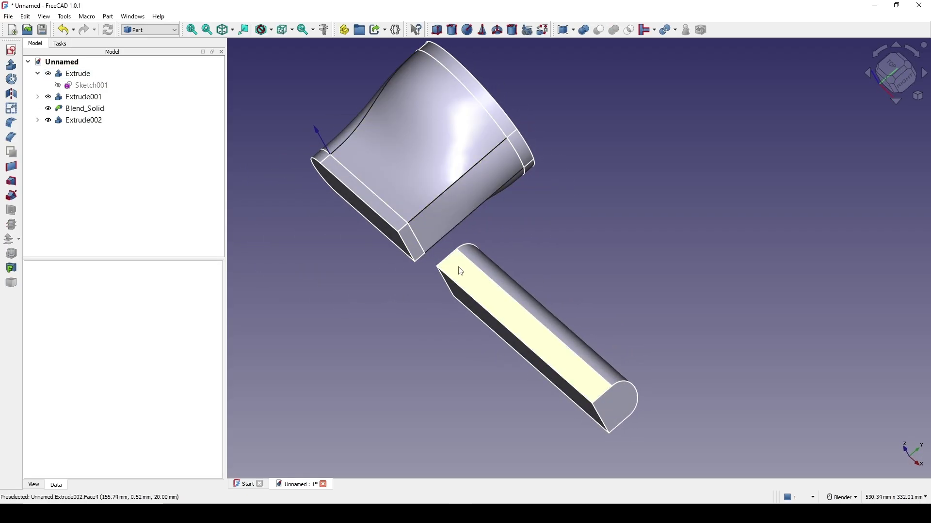
middle_drag(460, 272, 468, 312)
middle_drag(387, 315, 418, 310)
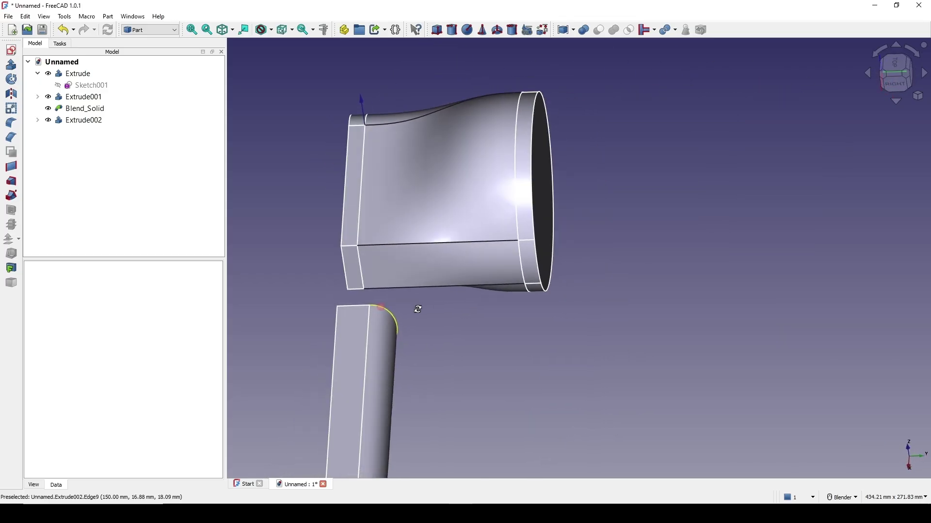
click(352, 213)
click(423, 214)
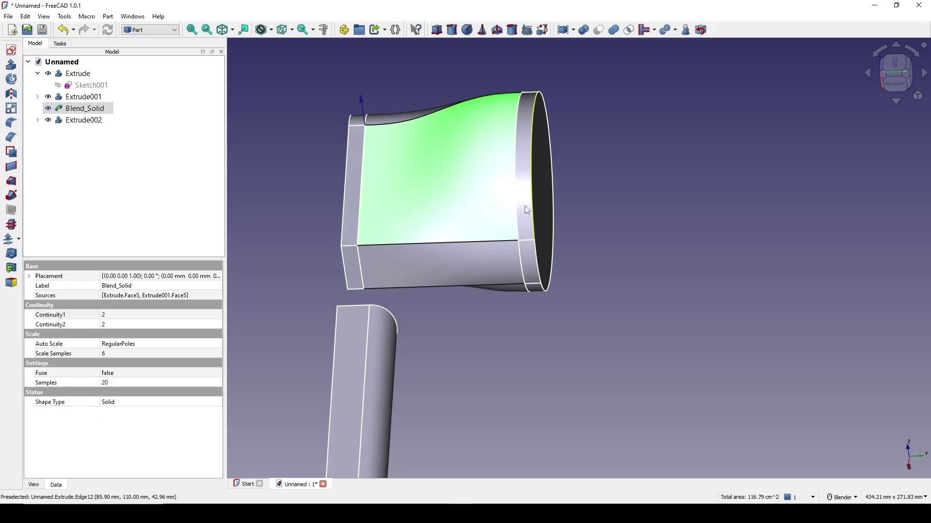
shift+middle_drag(478, 217, 476, 240)
click(439, 323)
middle_drag(430, 307, 478, 297)
Step: Fuse the two end extrusions and the blend solid between them into one body with Boolean Union
click(78, 74)
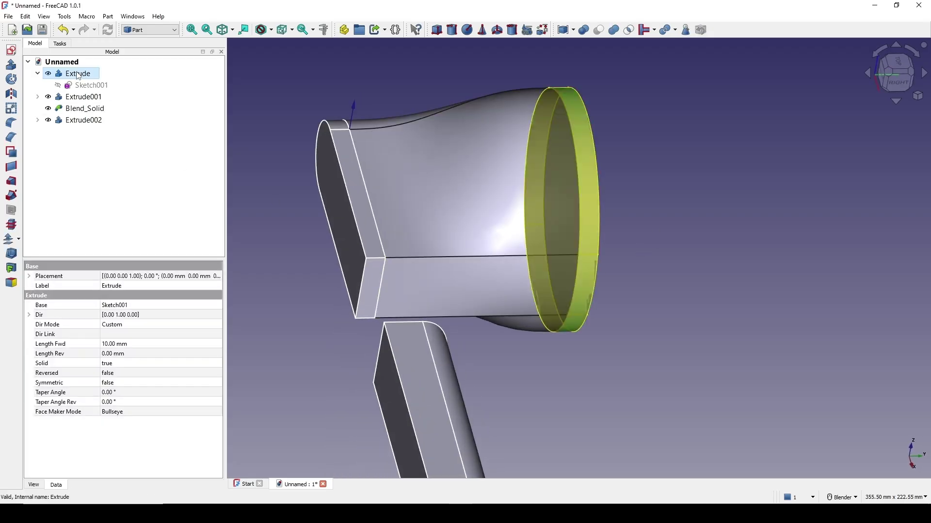
ctrl+click(80, 98)
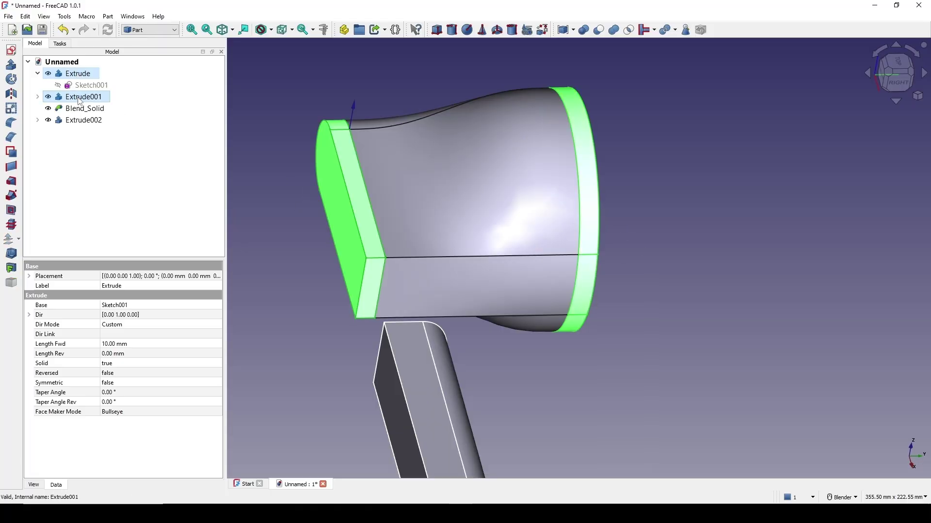
ctrl+click(76, 110)
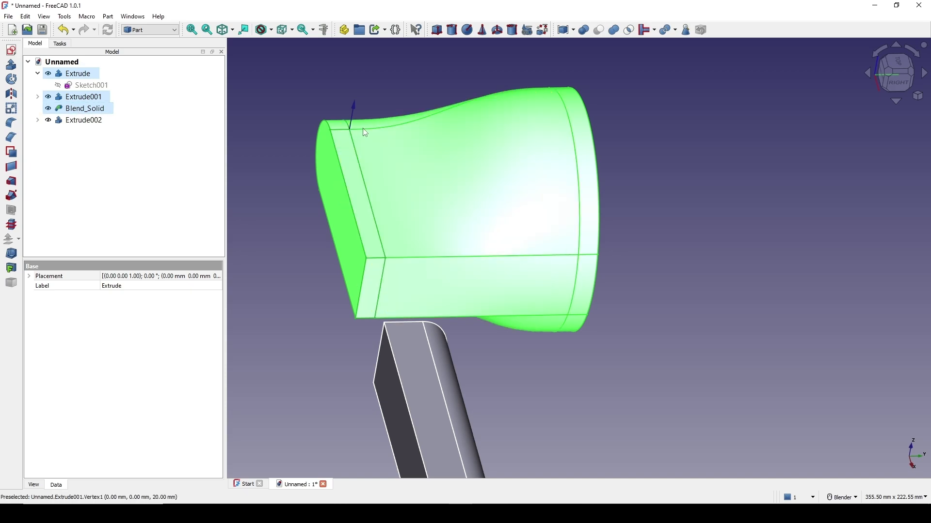
click(614, 31)
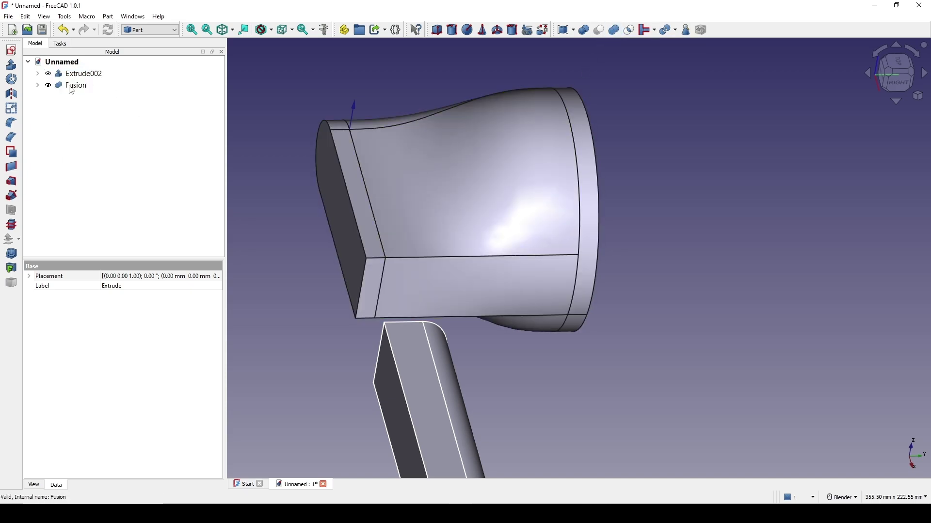
Step: Inspect the fused body and its gap to the separate bar from several angles
click(453, 315)
middle_drag(453, 316, 554, 349)
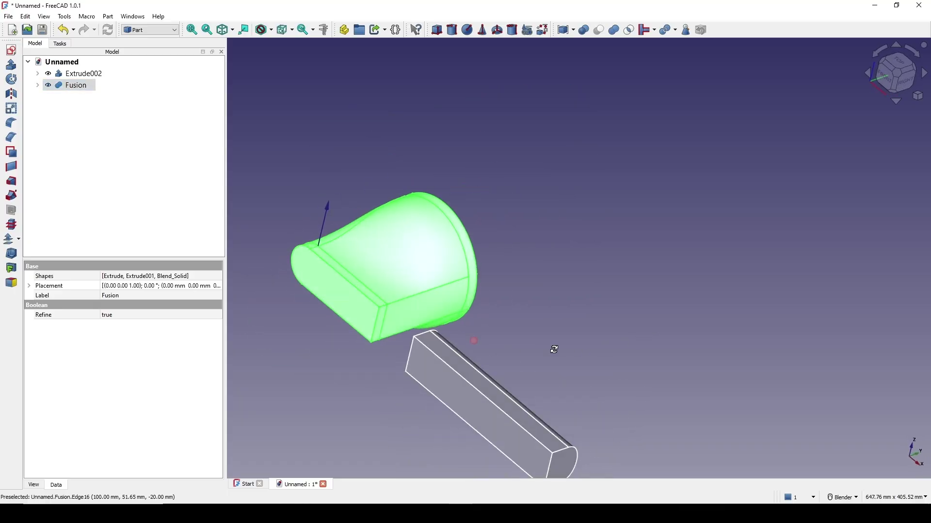
scroll(556, 351, up, 2)
middle_drag(534, 307, 442, 325)
click(567, 328)
middle_drag(567, 328, 557, 288)
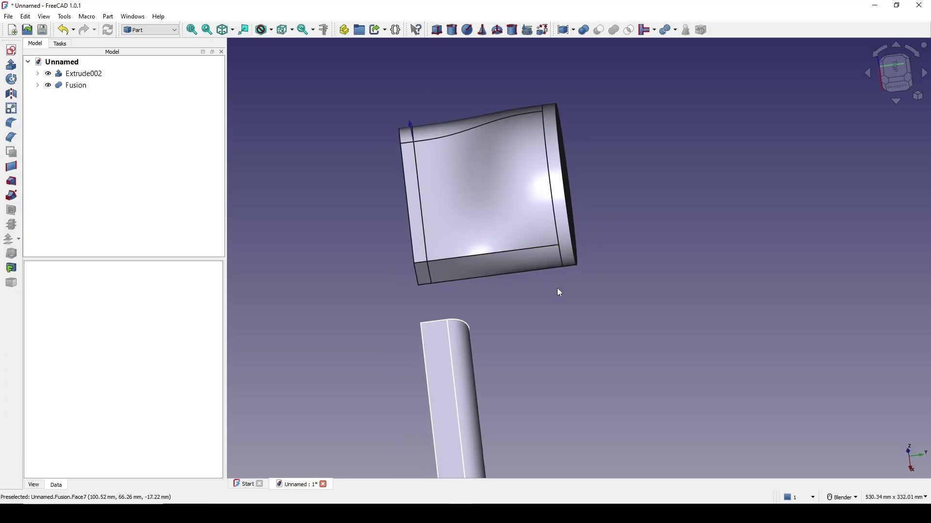
Step: Mark a red cut line across the middle of the fused body in a screen capture, and discard the capture
key(F1)
drag(332, 97, 682, 299)
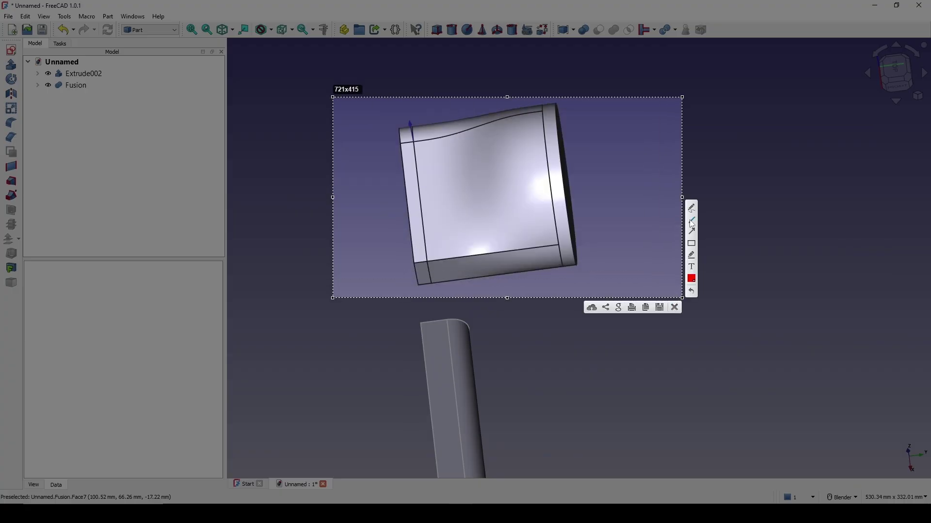
drag(471, 111, 494, 318)
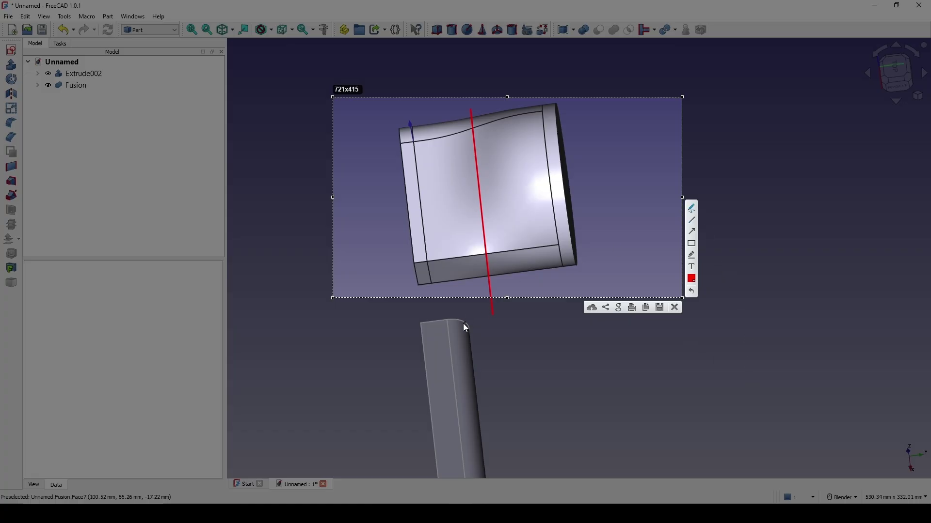
mouse_move(450, 322)
mouse_down()
mouse_move(485, 266)
mouse_move(512, 254)
mouse_move(475, 317)
mouse_up()
drag(519, 270, 520, 272)
click(674, 307)
Step: Create a sketch on the XY plane and draw a horizontal line about 40 mm above the X axis, extending past both sides of the fused body
mouse_move(667, 316)
middle_down()
mouse_move(529, 328)
mouse_move(594, 308)
mouse_move(502, 305)
mouse_move(519, 307)
middle_up()
middle_drag(636, 278, 628, 285)
scroll(628, 285, down, 1)
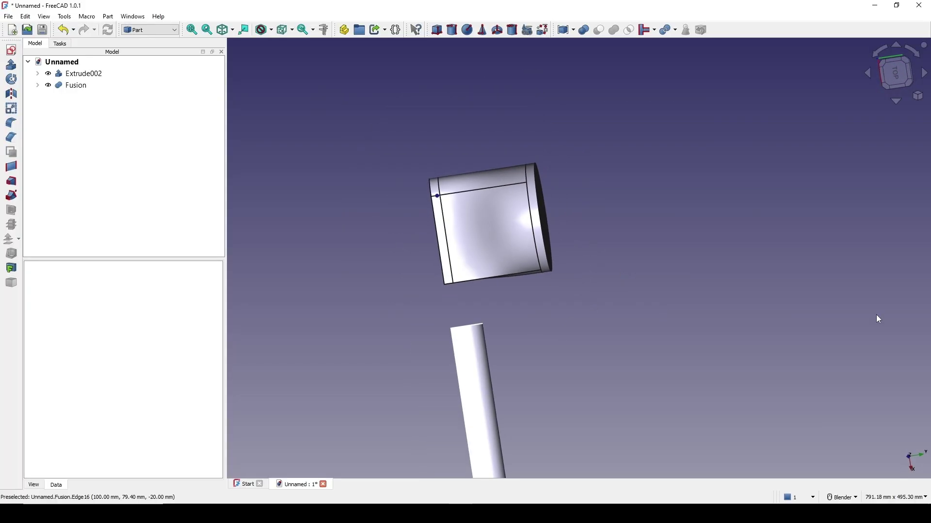
click(11, 51)
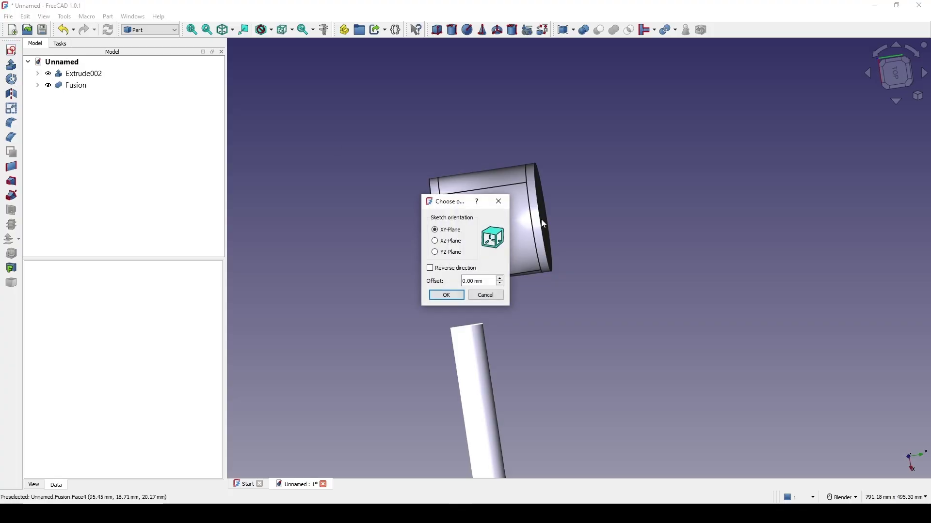
click(465, 295)
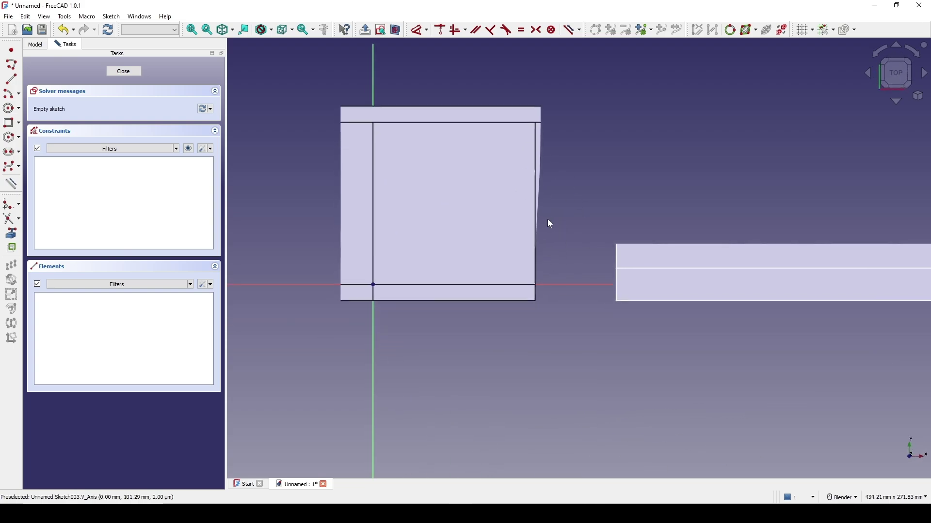
click(11, 79)
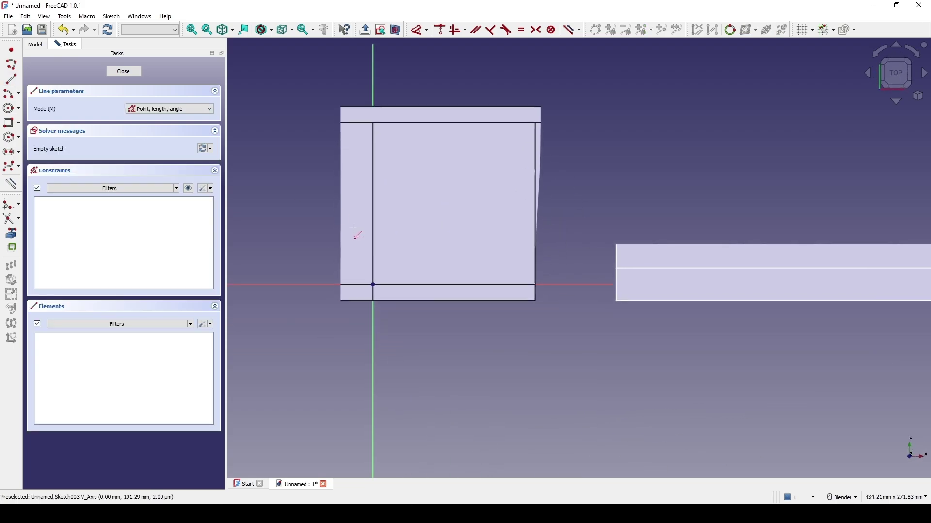
click(283, 219)
click(636, 220)
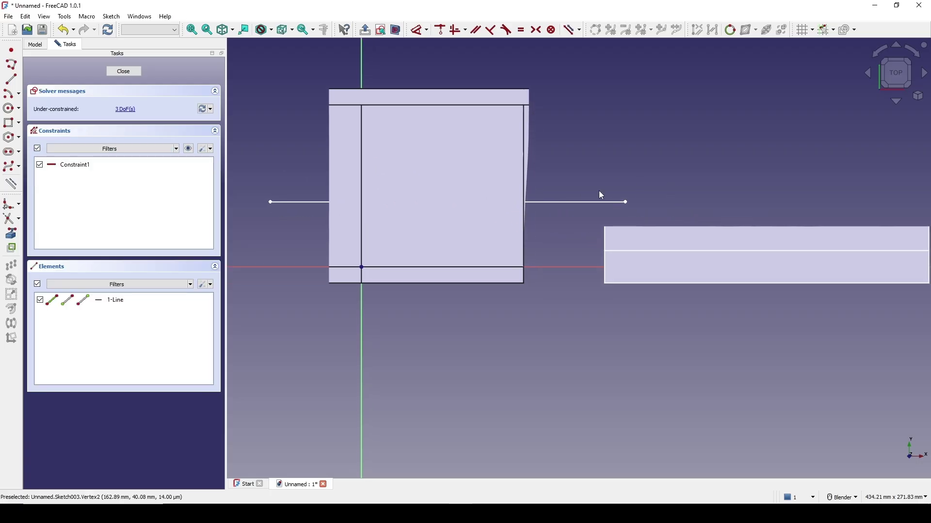
Step: Turn on the sketch's section view and set the line's vertical distance from the origin to 50 mm
click(394, 30)
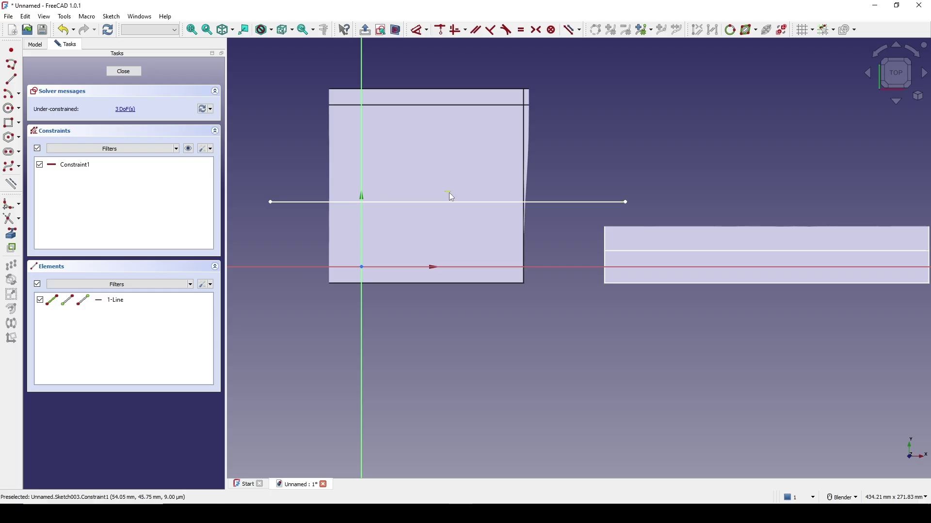
shift+middle_drag(556, 200, 548, 182)
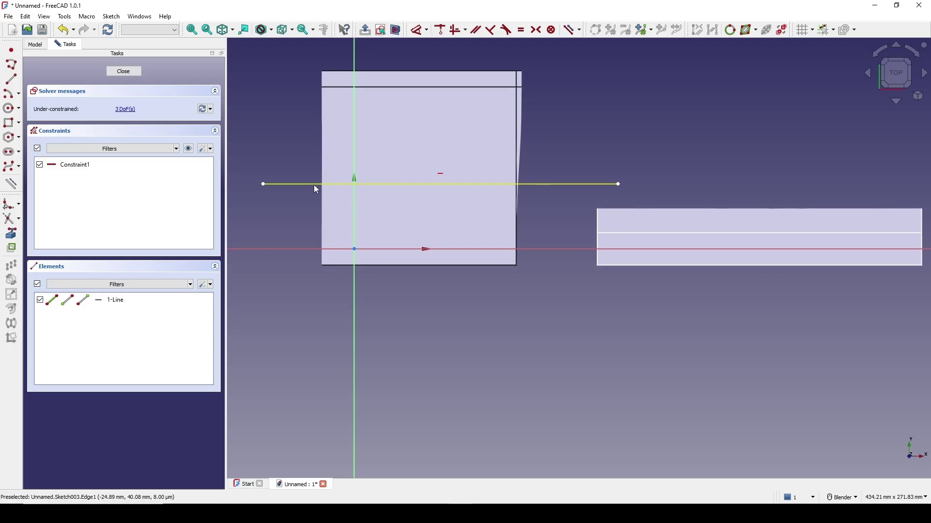
shift+middle_drag(272, 187, 340, 196)
click(330, 192)
key(d)
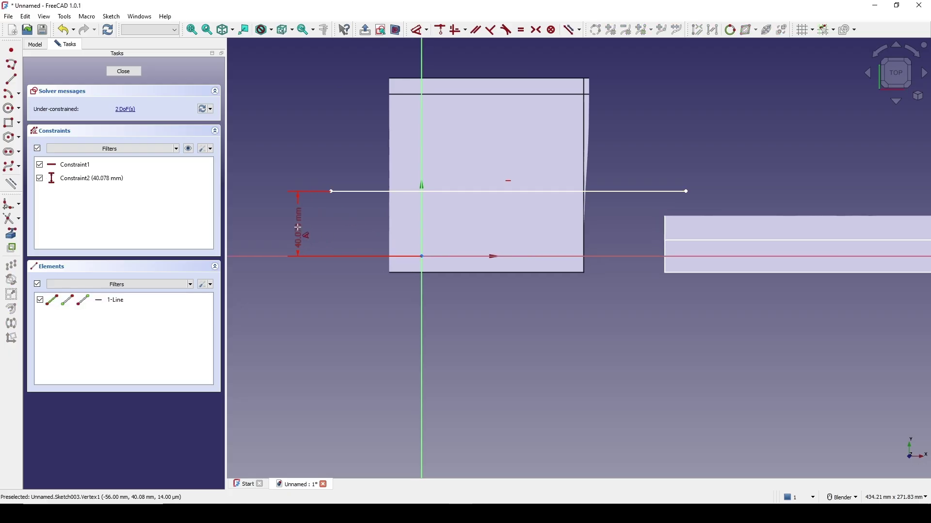
double_click(297, 227)
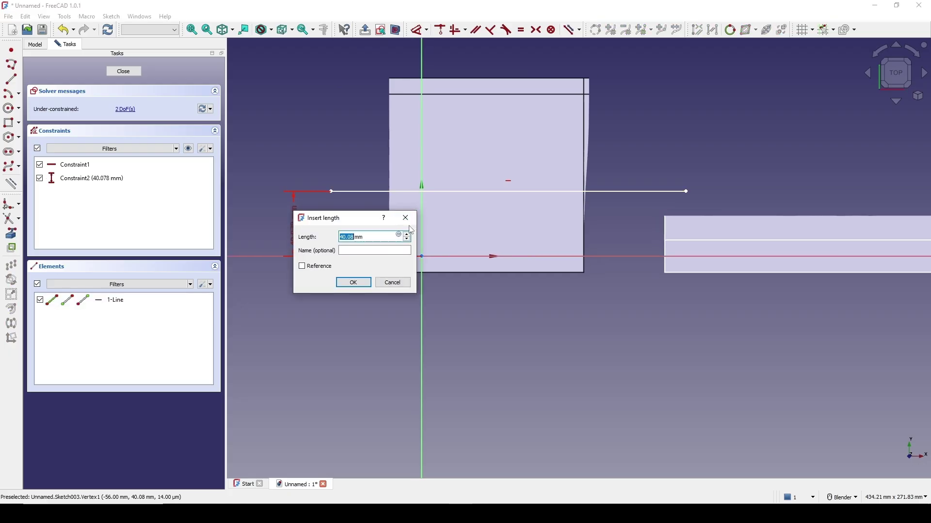
key(Return)
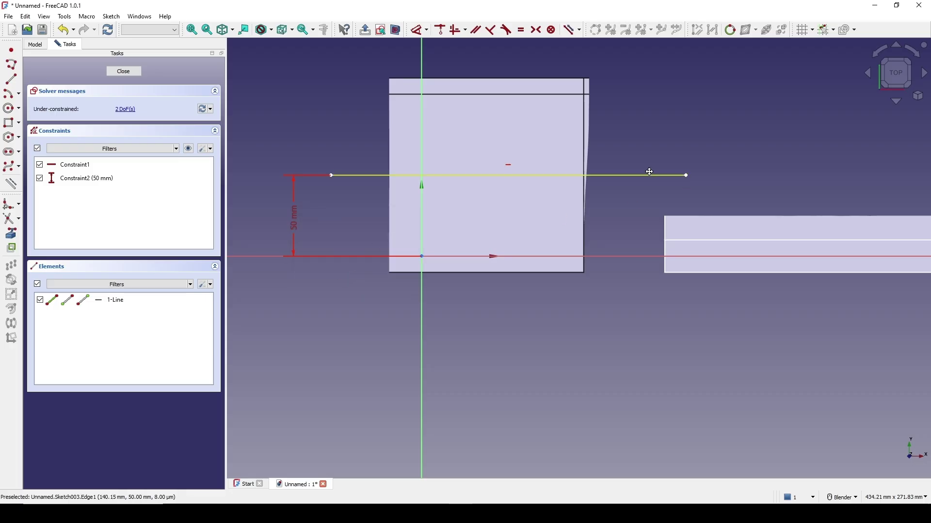
Step: Stretch the line's end on the negative X side slightly outward and close the sketch
shift+middle_drag(480, 192, 449, 191)
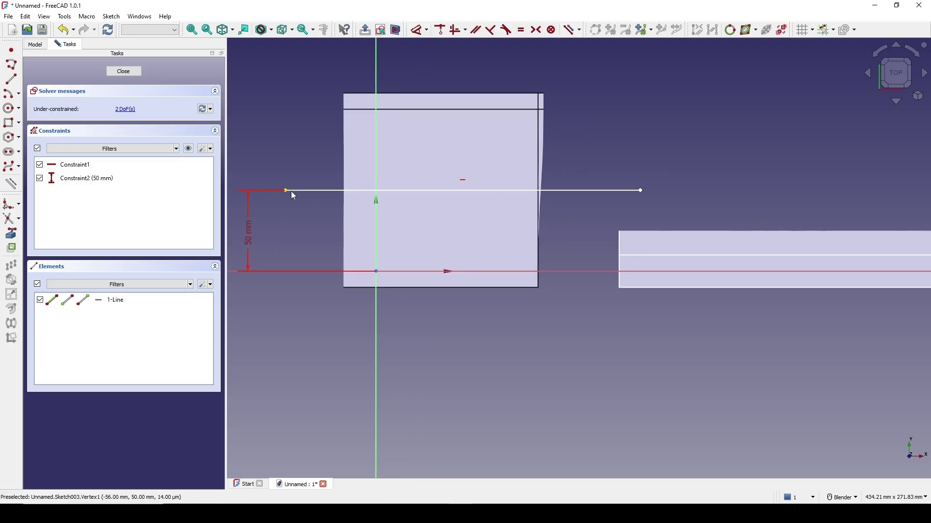
drag(290, 191, 282, 191)
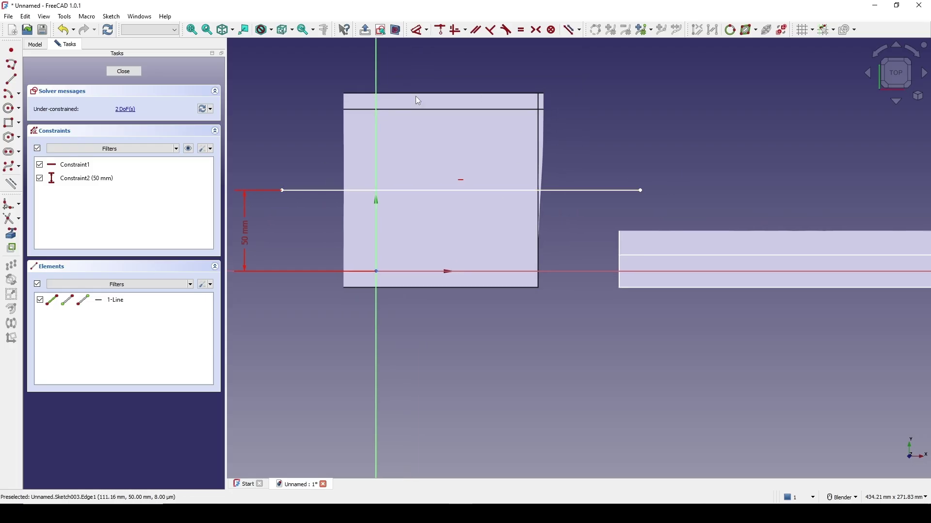
scroll(472, 172, down, 2)
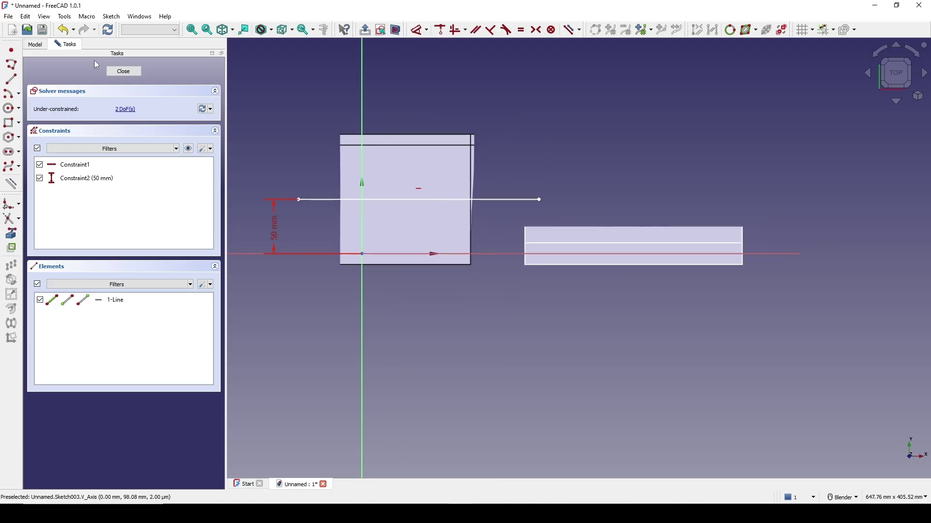
click(113, 76)
Step: Extrude the line sketch symmetrically by 200 mm along its normal, without creating a solid
mouse_move(501, 328)
middle_down()
mouse_move(561, 392)
mouse_move(588, 316)
mouse_move(543, 252)
middle_up()
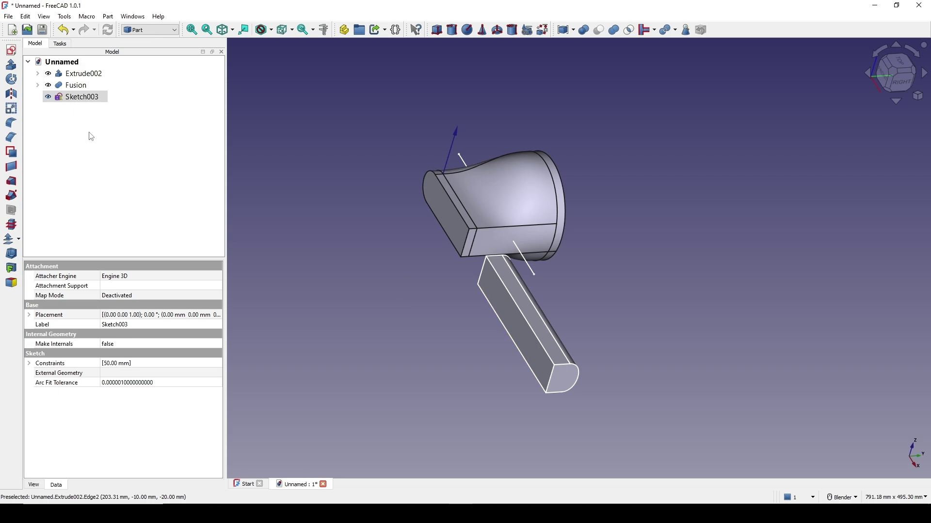
click(11, 64)
triple_click(126, 226)
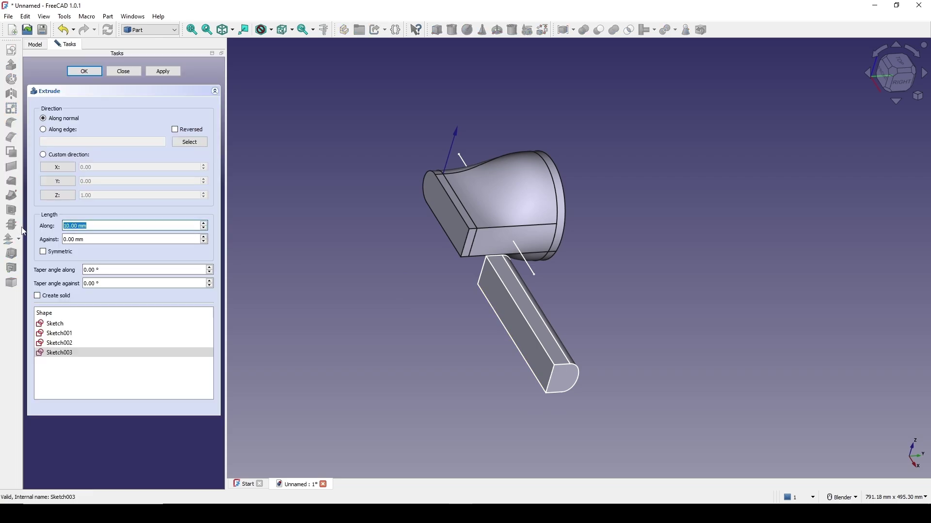
text(200)
click(57, 252)
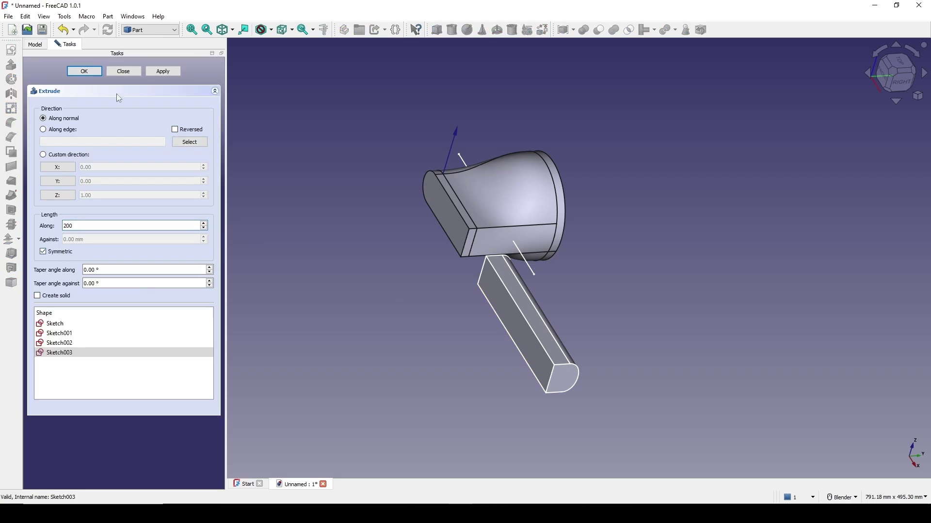
click(95, 71)
Step: Split the fused body with the extruded plane using Slice to compound
middle_drag(540, 242, 487, 257)
scroll(511, 247, up, 2)
click(420, 214)
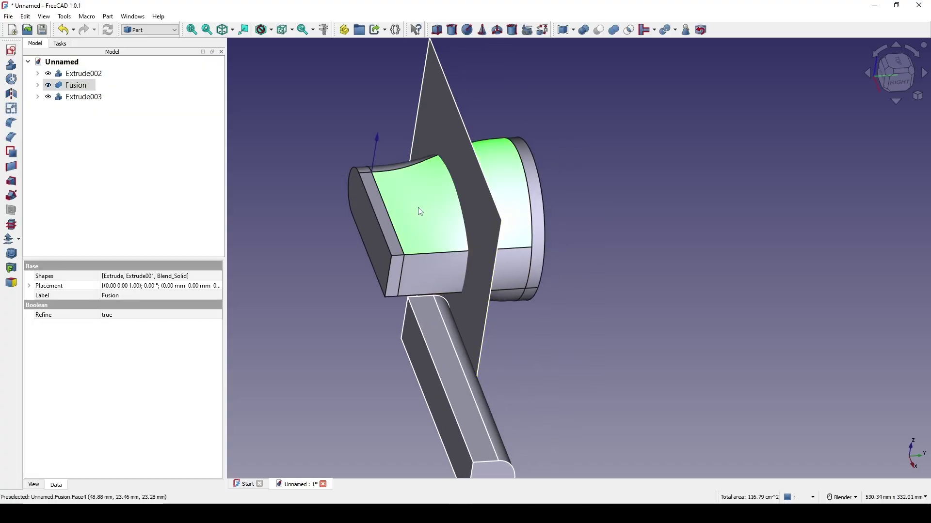
ctrl+click(472, 178)
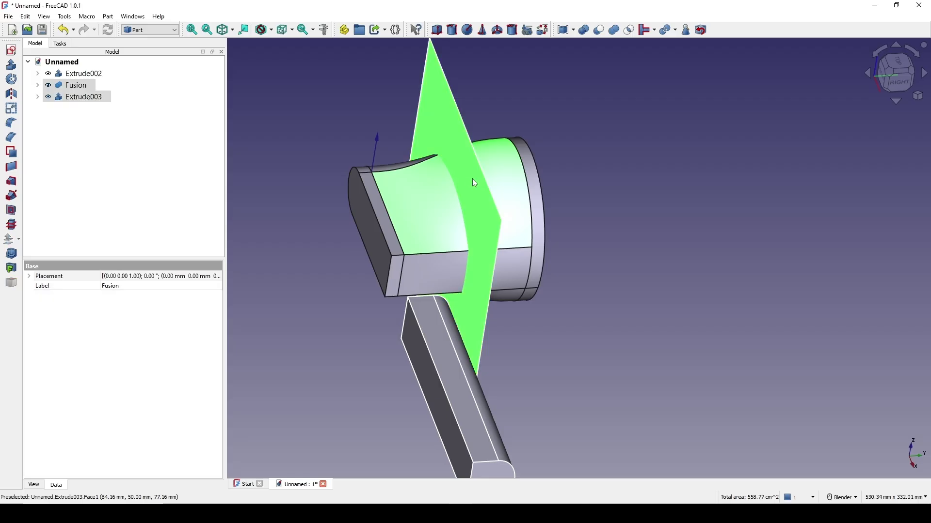
click(108, 17)
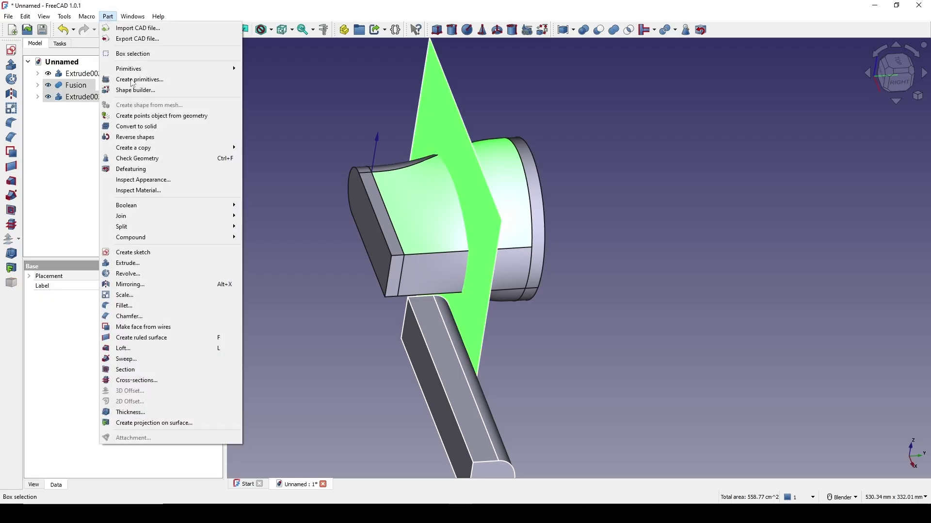
mouse_move(139, 227)
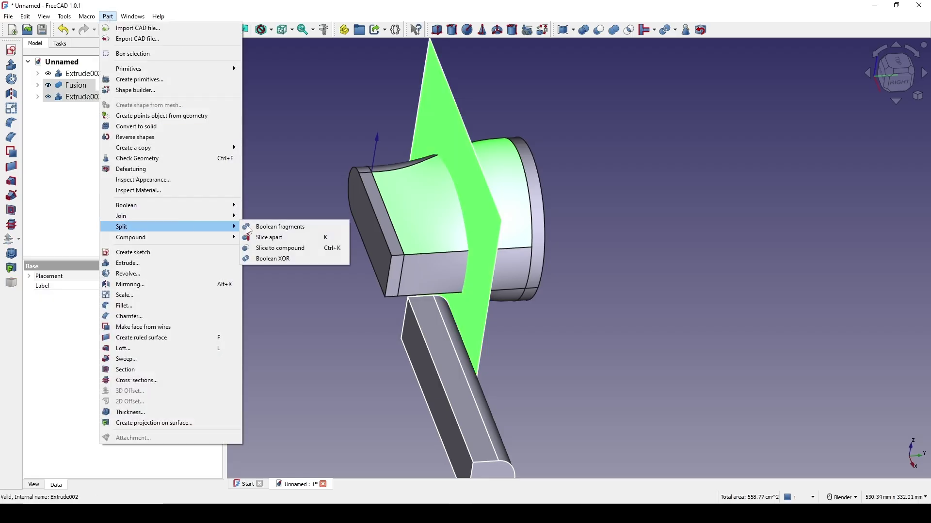
click(307, 248)
middle_drag(369, 249, 387, 273)
scroll(470, 303, up, 2)
click(479, 329)
mouse_move(479, 330)
middle_down()
mouse_move(438, 343)
mouse_move(456, 347)
mouse_move(472, 330)
middle_up()
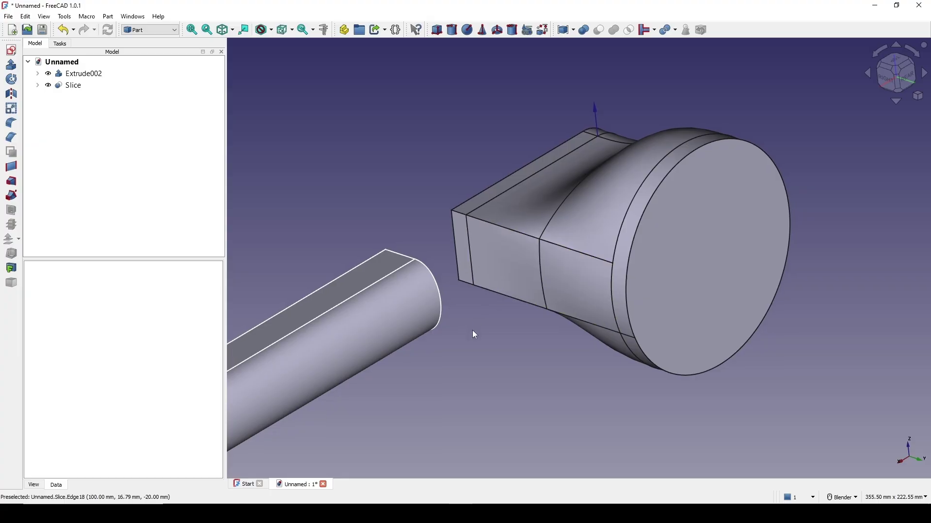
Step: In the Curves workbench, create a blend surface from the bar's rounded face and end edge to the adjacent flat side face of the sliced body
click(167, 31)
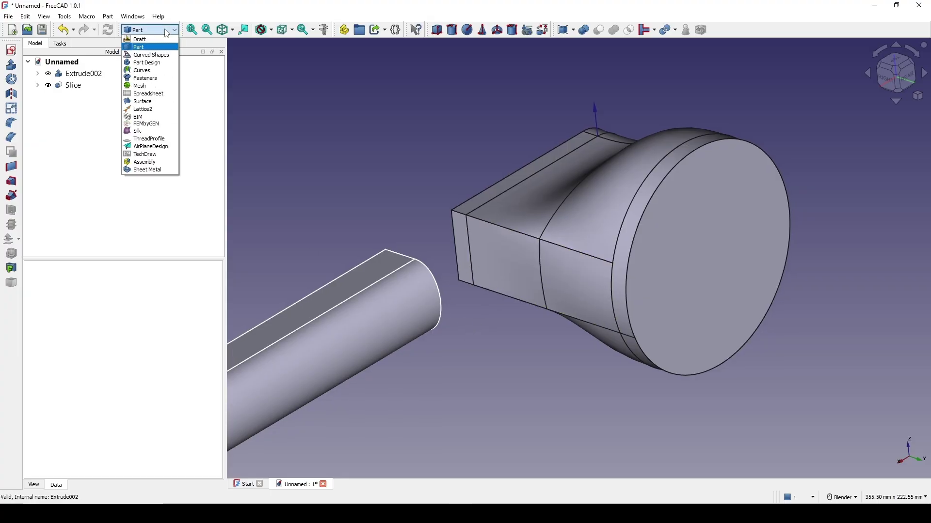
click(142, 71)
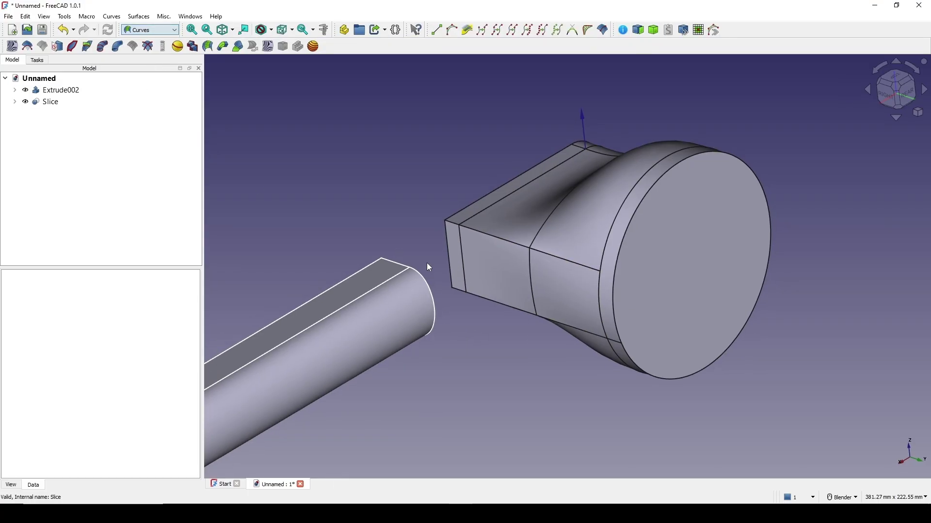
middle_drag(487, 324, 416, 306)
click(414, 303)
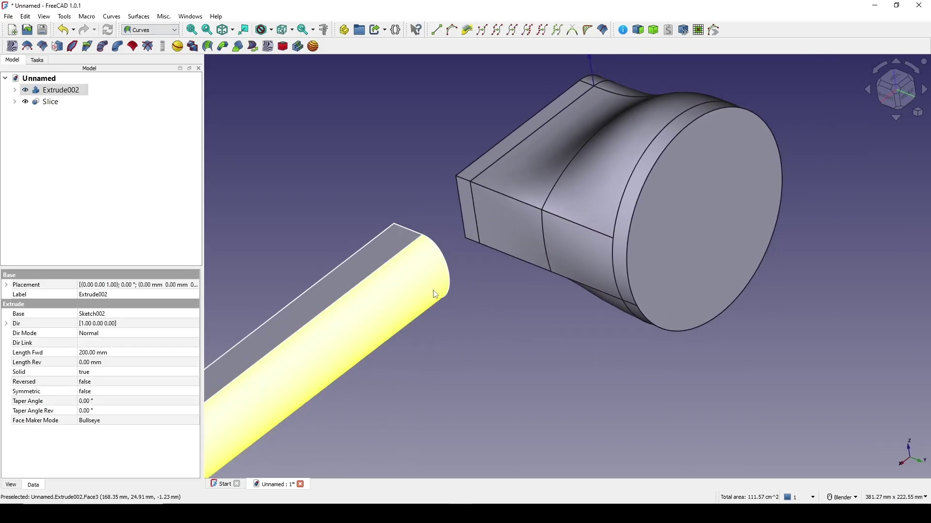
ctrl+click(449, 282)
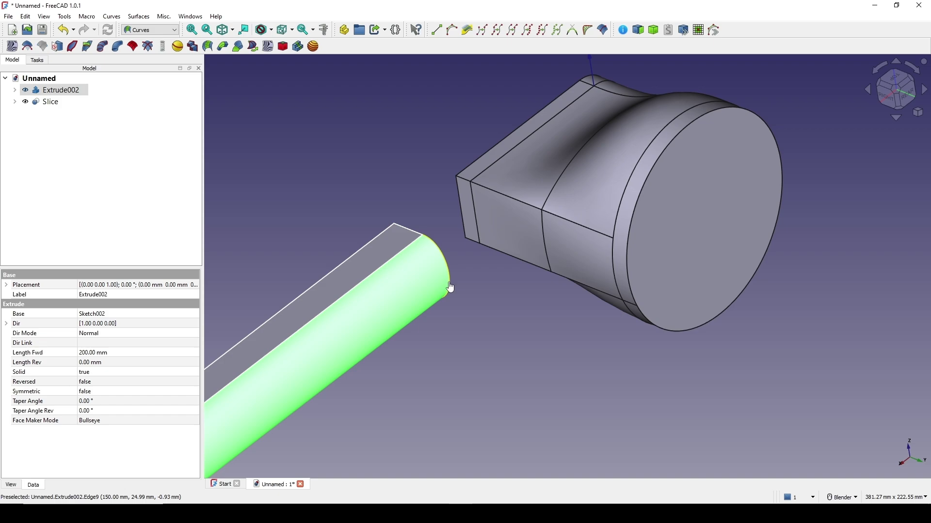
ctrl+click(573, 258)
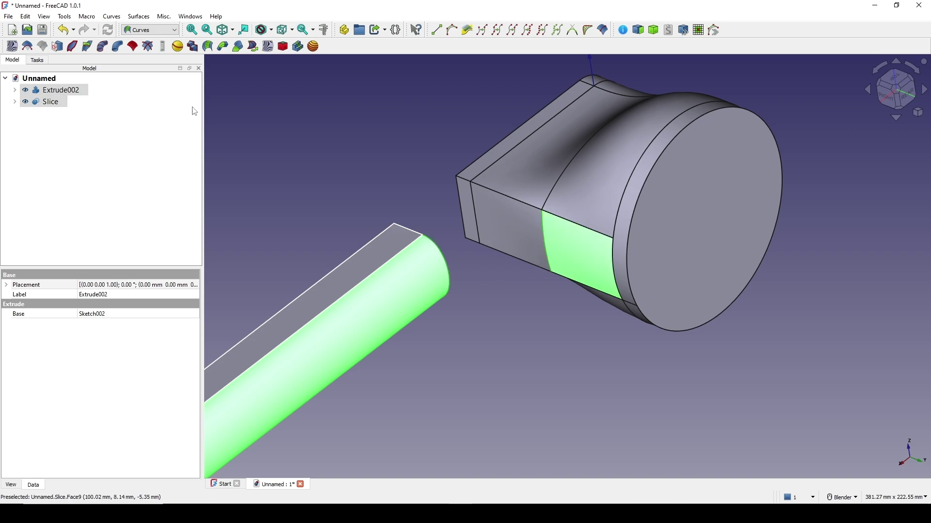
click(208, 47)
middle_drag(280, 193, 544, 282)
scroll(545, 282, up, 2)
middle_drag(530, 358, 518, 344)
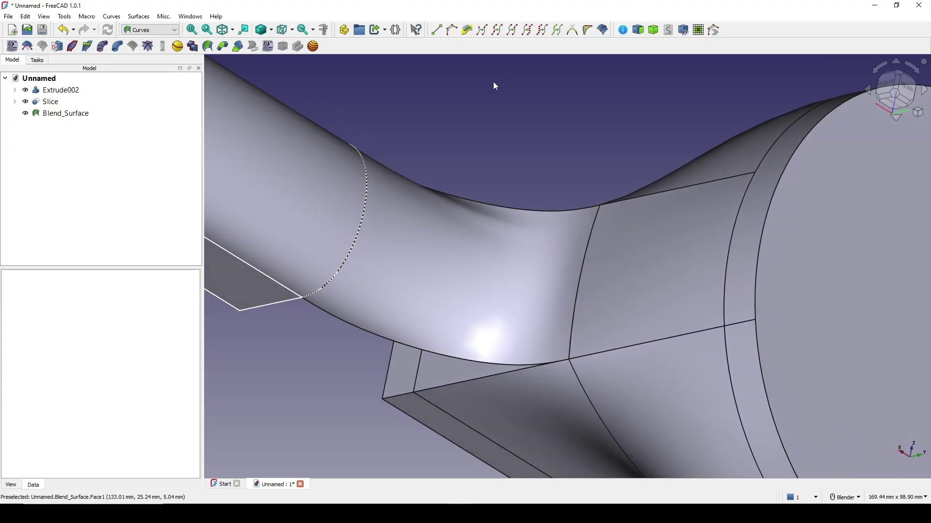
middle_drag(467, 218, 494, 63)
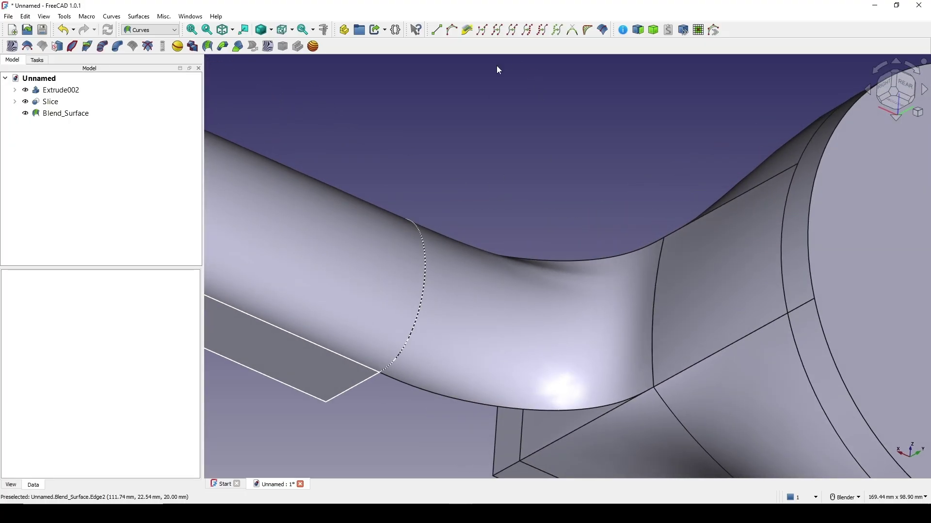
scroll(499, 70, down, 3)
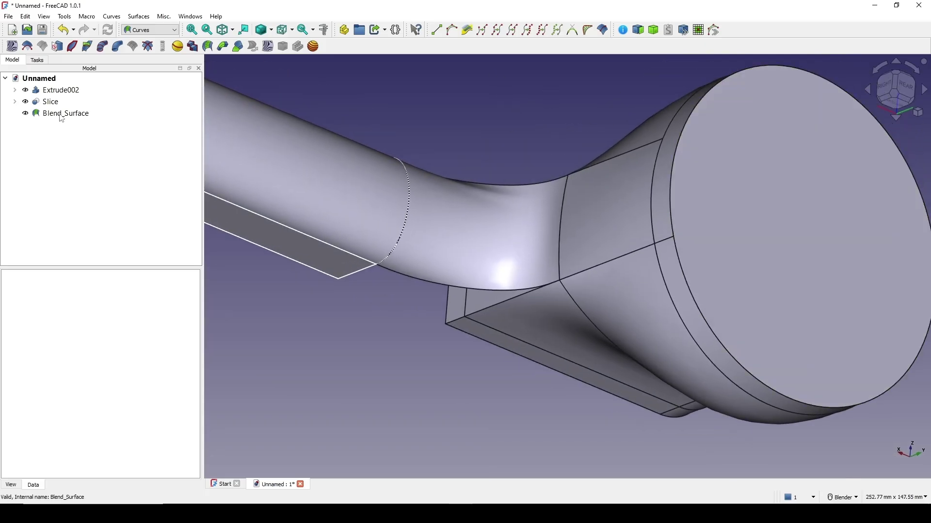
Step: Set the blend surface's number of samples to 5
click(61, 113)
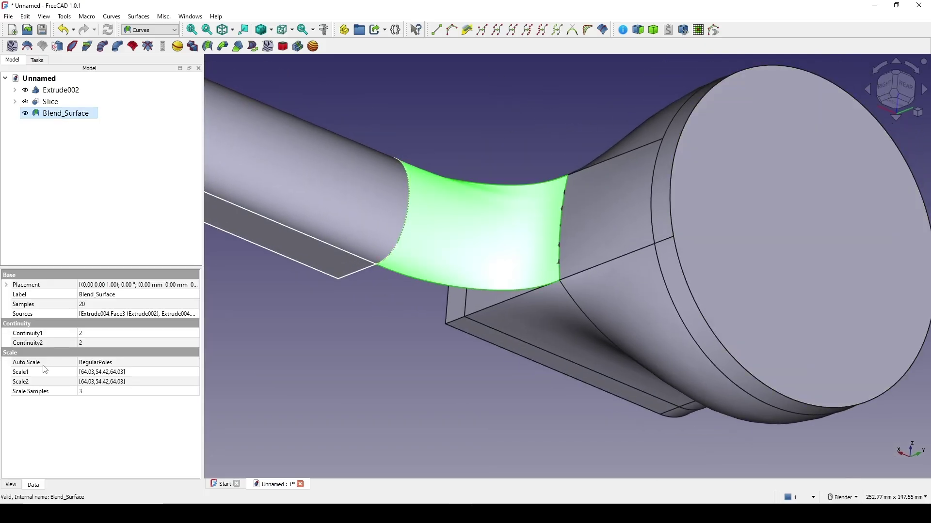
click(32, 307)
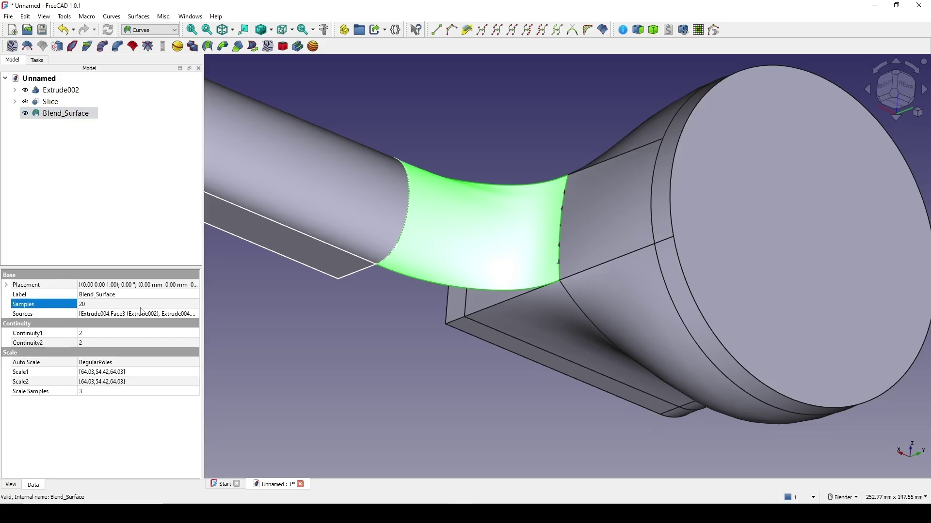
click(90, 304)
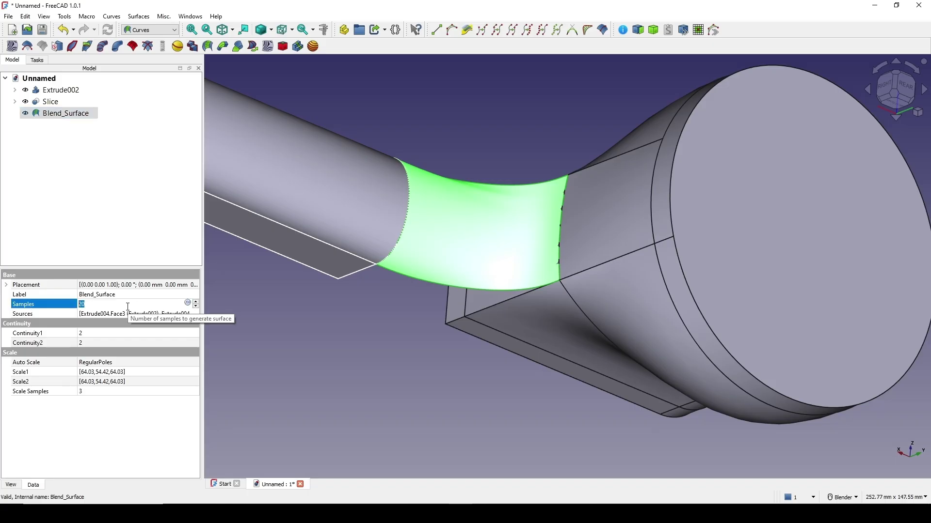
click(65, 315)
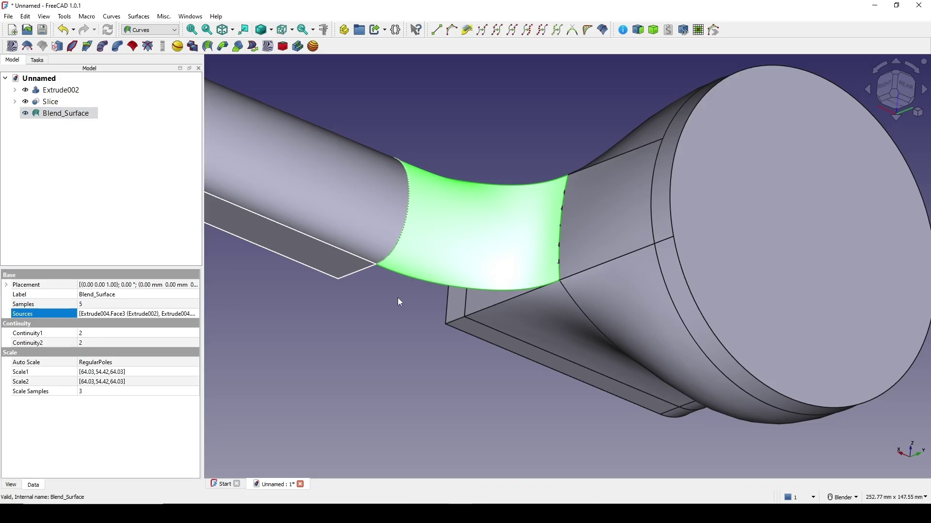
Step: Examine the blend surface and the open gap between the bar and the sliced body from several sides
middle_drag(399, 300, 550, 324)
click(394, 333)
middle_drag(403, 357, 436, 405)
scroll(542, 326, up, 2)
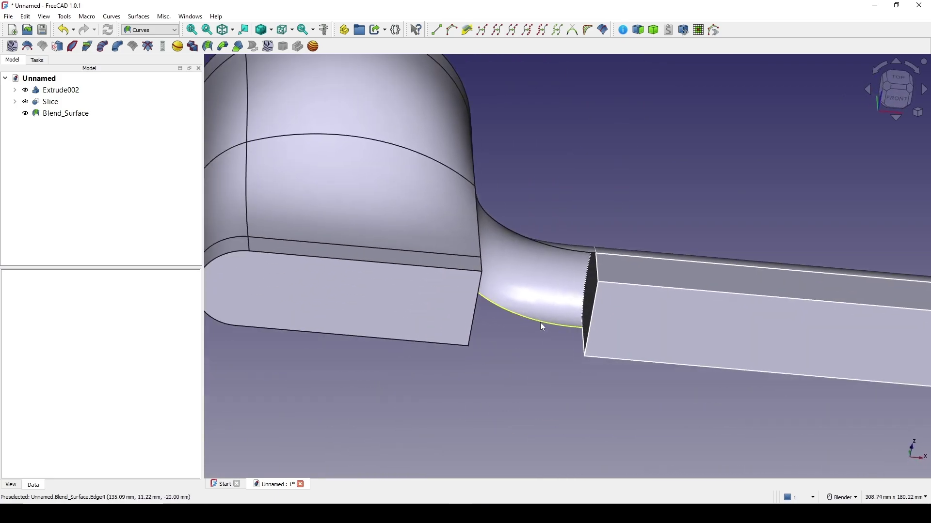
middle_drag(542, 326, 522, 337)
shift+middle_drag(370, 316, 321, 308)
middle_drag(477, 315, 529, 303)
middle_drag(515, 185, 494, 188)
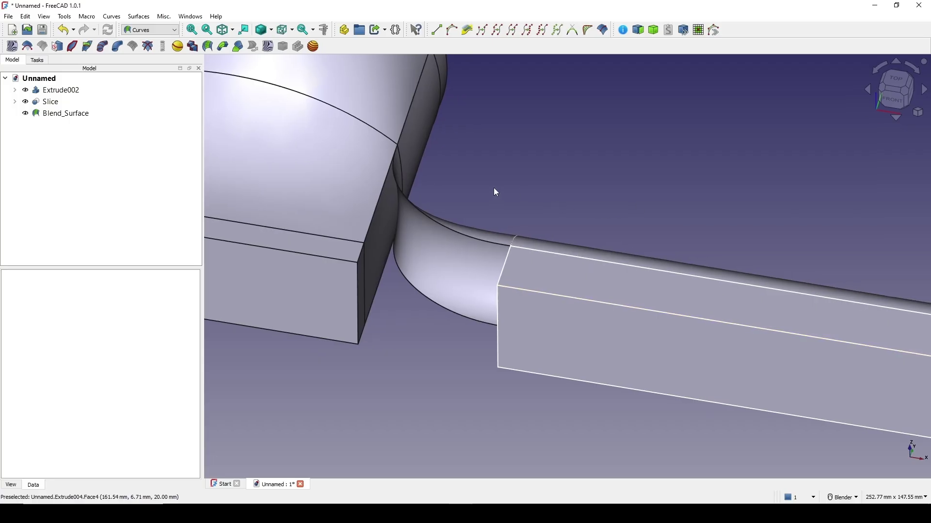
Step: In the Surface workbench, create a Sections surface between the vertical front edges of the sliced body and the bar
click(155, 29)
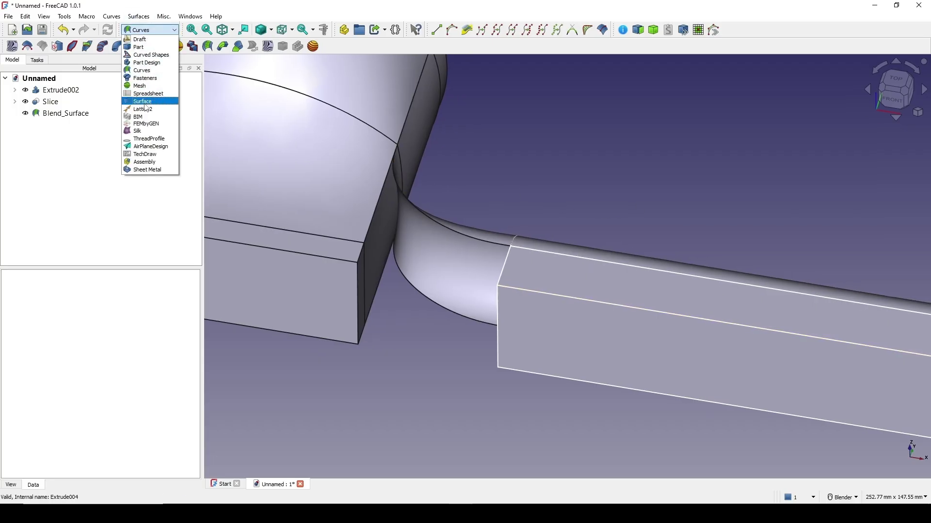
click(147, 103)
shift+middle_drag(521, 164, 490, 126)
scroll(504, 160, down, 1)
mouse_move(488, 211)
shift+middle_down()
mouse_move(486, 202)
mouse_move(484, 209)
shift+middle_up()
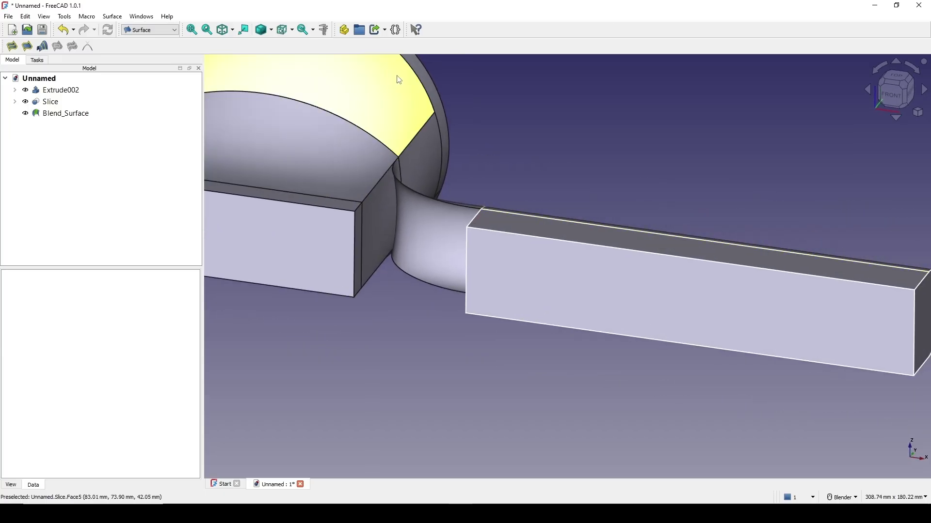
click(42, 46)
middle_drag(393, 252, 391, 277)
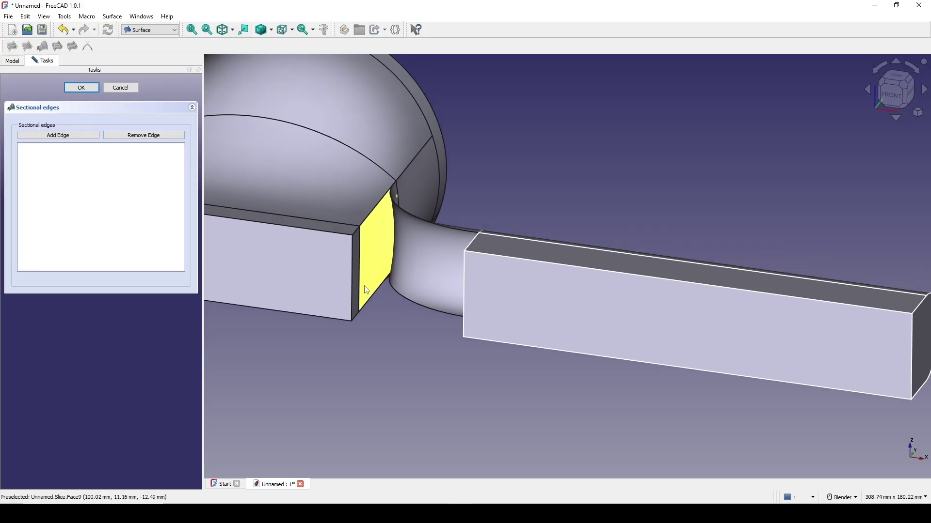
click(76, 138)
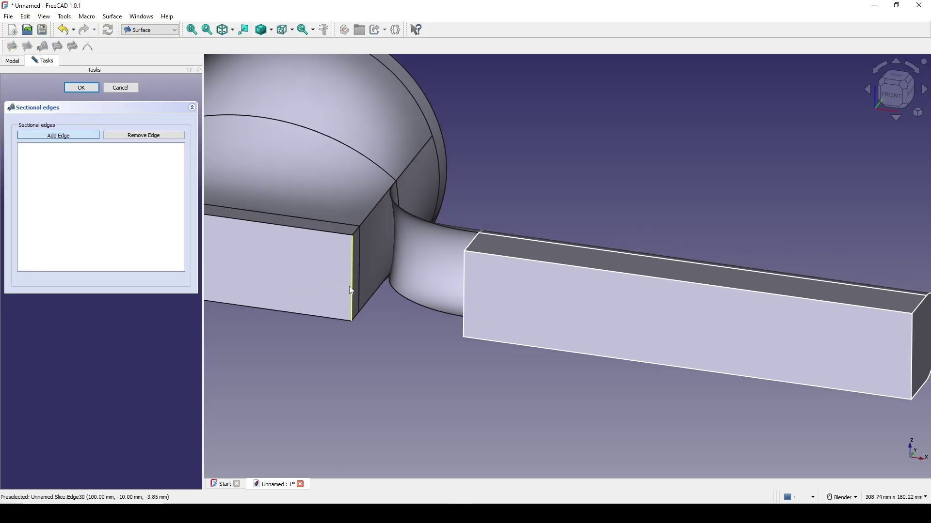
click(463, 310)
middle_drag(437, 260, 427, 286)
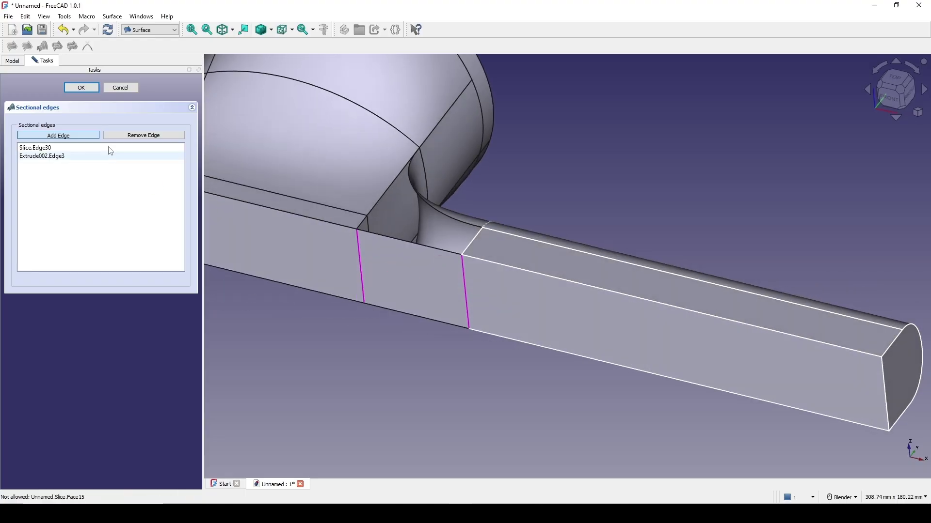
click(75, 88)
middle_drag(482, 204, 428, 226)
scroll(464, 249, up, 1)
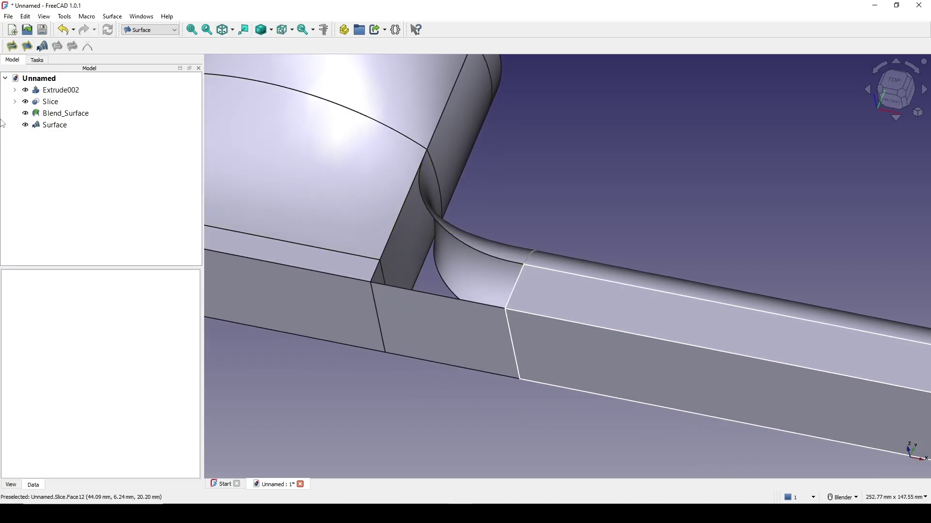
Step: Fill the gap's upper side with a surface bounded by two slice edges, the blend surface's edge, the bar's edge and the Sections surface's edge
click(12, 47)
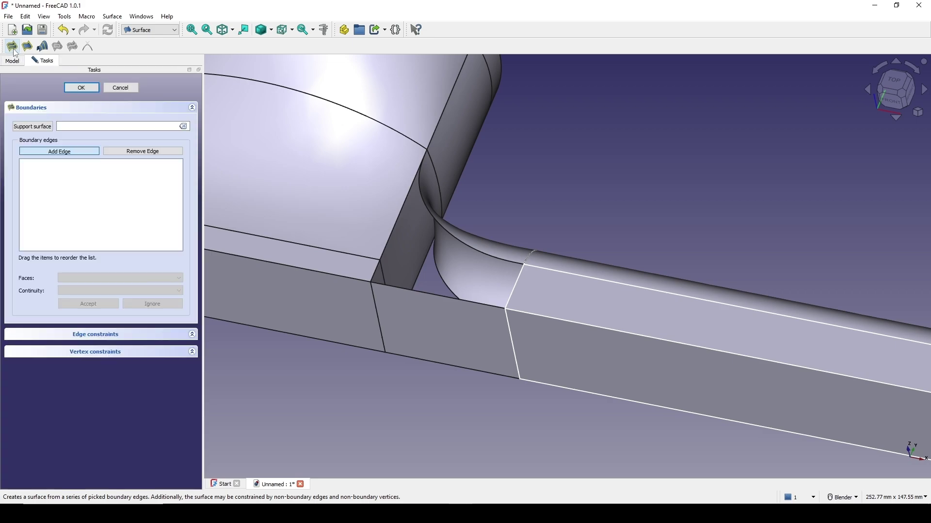
scroll(393, 284, up, 2)
click(369, 269)
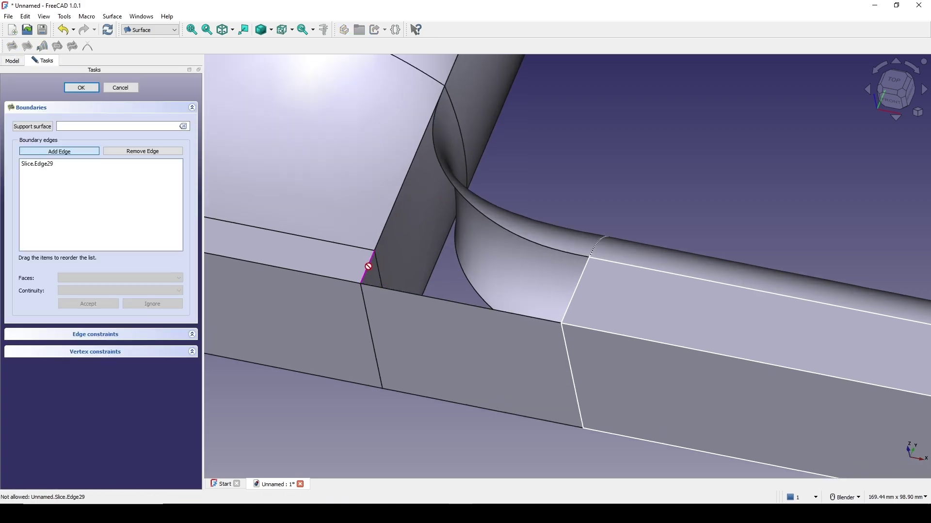
click(389, 222)
click(465, 196)
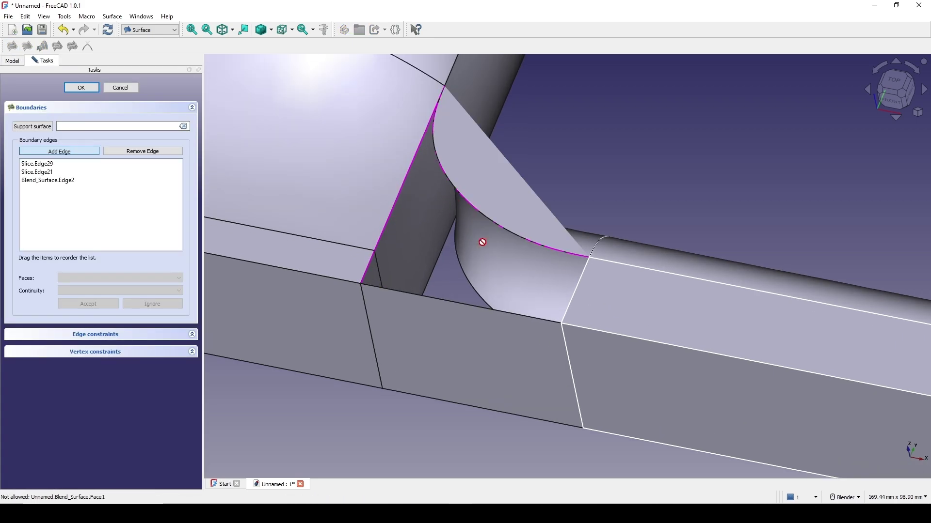
click(576, 281)
click(506, 315)
scroll(506, 315, down, 3)
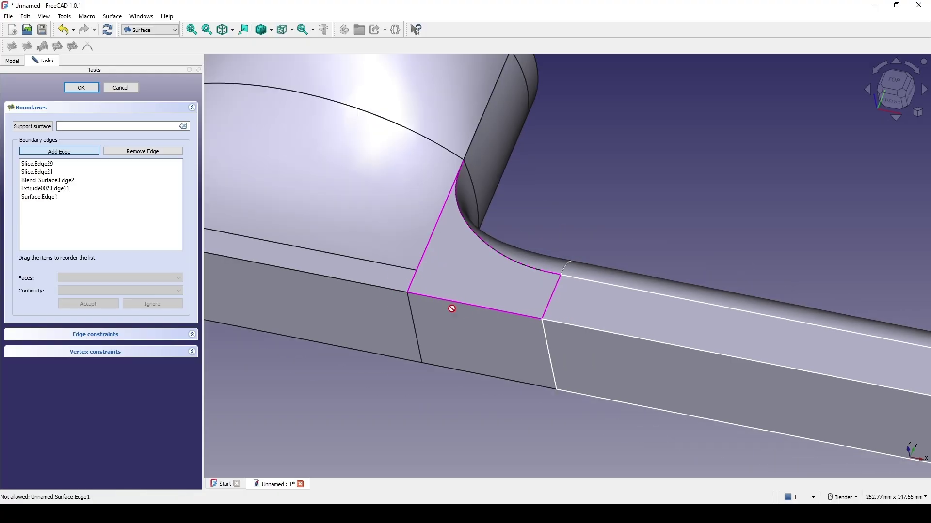
click(80, 87)
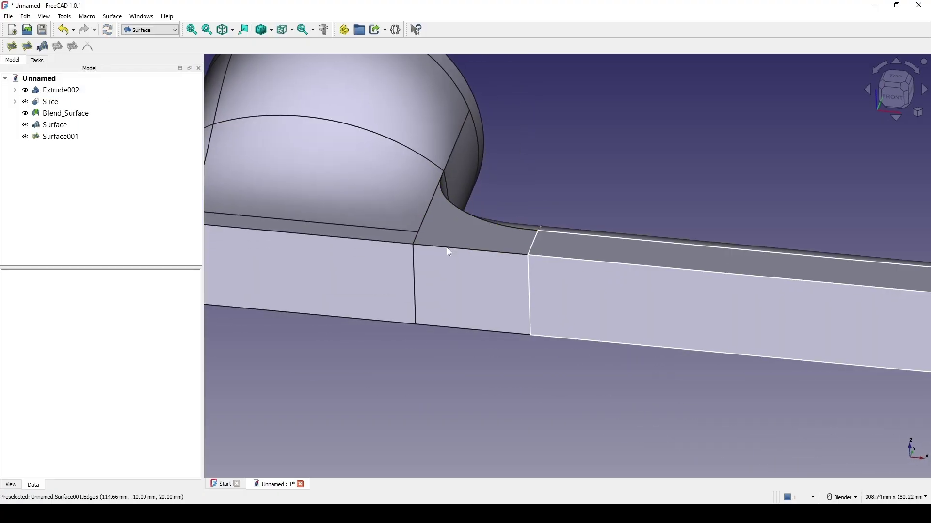
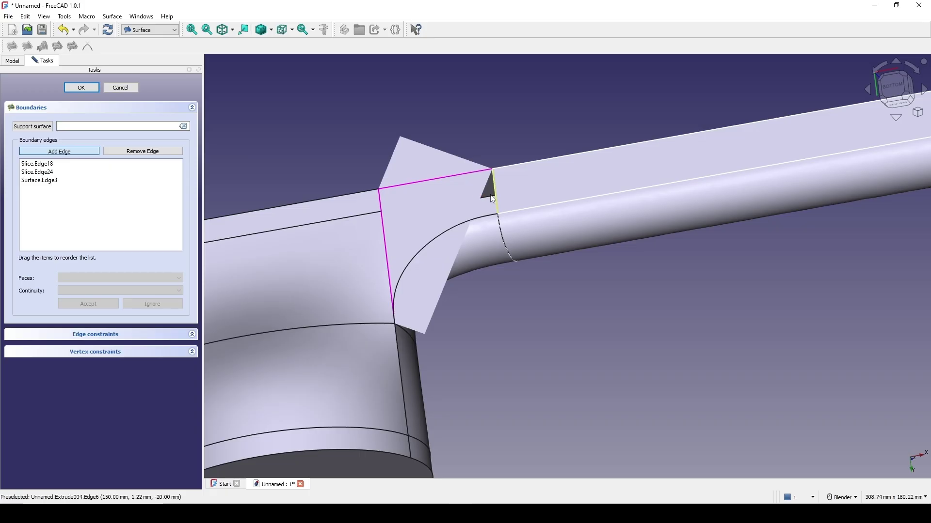
Step: Complete the underside filling surface by adding the bar's end edge and the blend surface's lower edge as boundaries
click(493, 199)
click(475, 215)
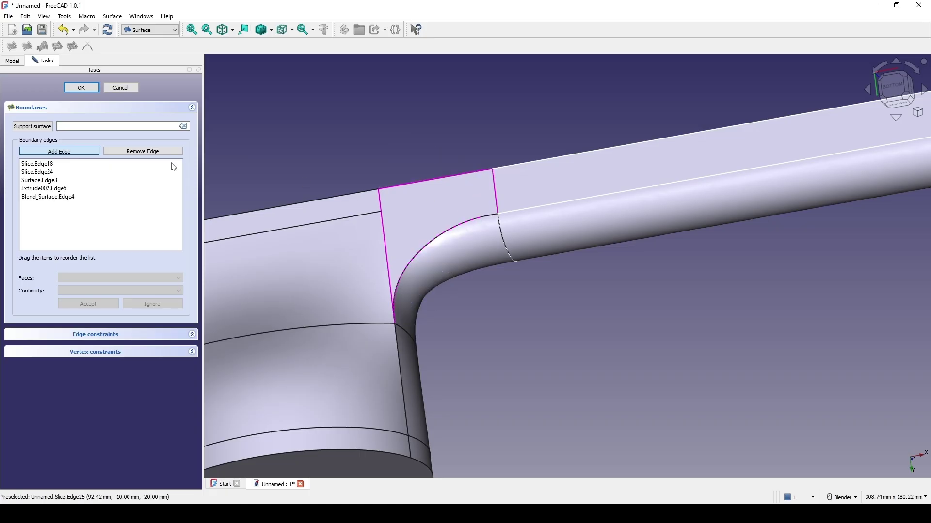
click(75, 89)
middle_drag(475, 316, 490, 247)
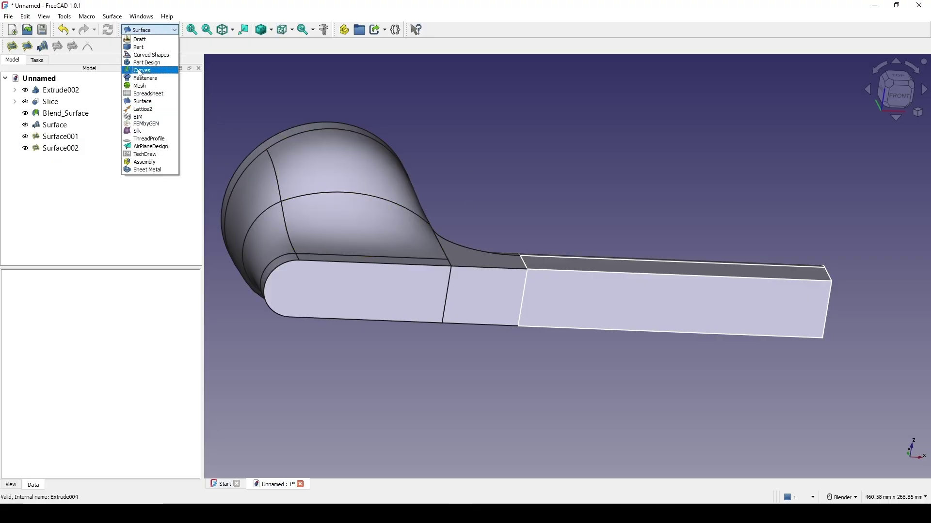
Step: In the Curves workbench, start a face selection with the sliced body's curved side faces, rounded end and flat face
click(139, 71)
shift+middle_drag(342, 231, 353, 248)
click(353, 248)
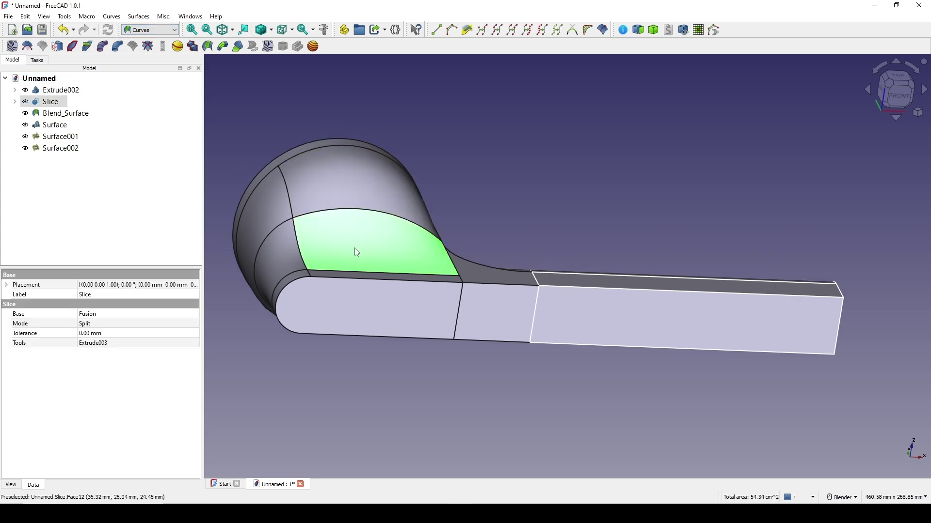
ctrl+click(359, 191)
ctrl+click(264, 214)
ctrl+click(316, 303)
Step: Add the Sections surface, the bar's flat and curved faces and the upper filling surface to the face selection
middle_drag(316, 303, 271, 300)
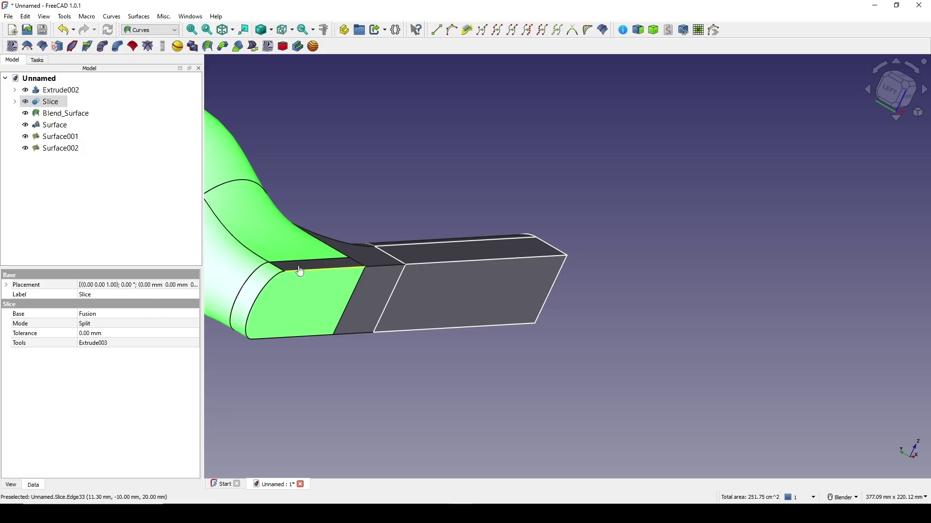
ctrl+click(380, 291)
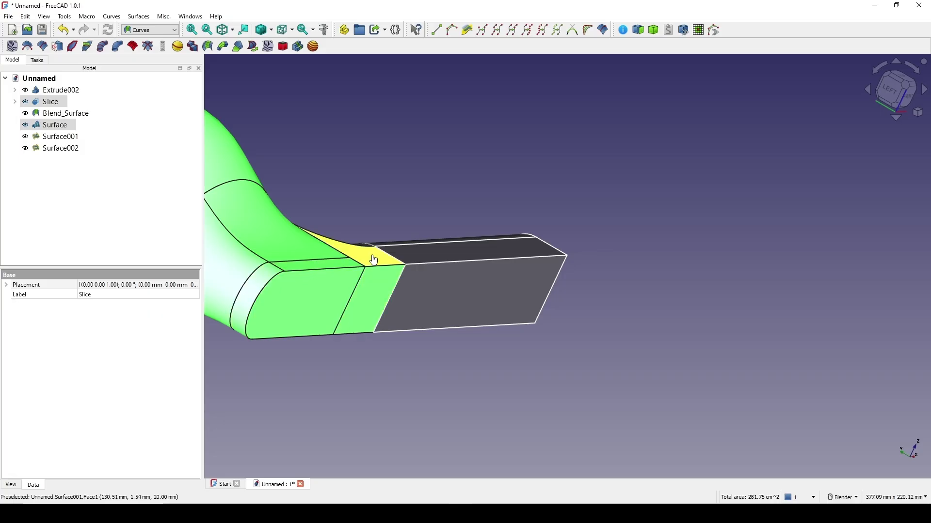
ctrl+click(451, 287)
middle_drag(450, 287, 420, 241)
ctrl+click(412, 250)
ctrl+click(341, 261)
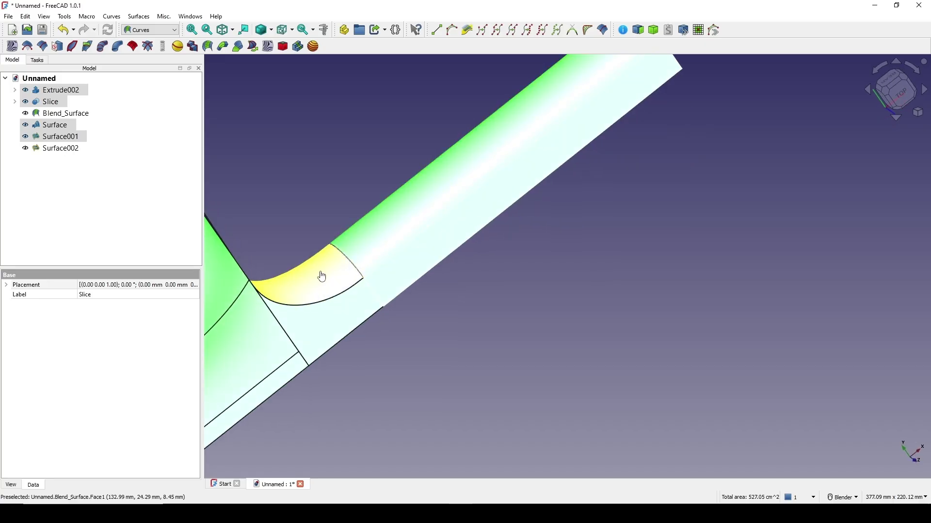
Step: Add the blend surface, the sliced body's circular end face and its remaining outer faces on the far side to the selection
middle_drag(322, 274, 420, 293)
ctrl+click(319, 311)
middle_drag(319, 311, 380, 257)
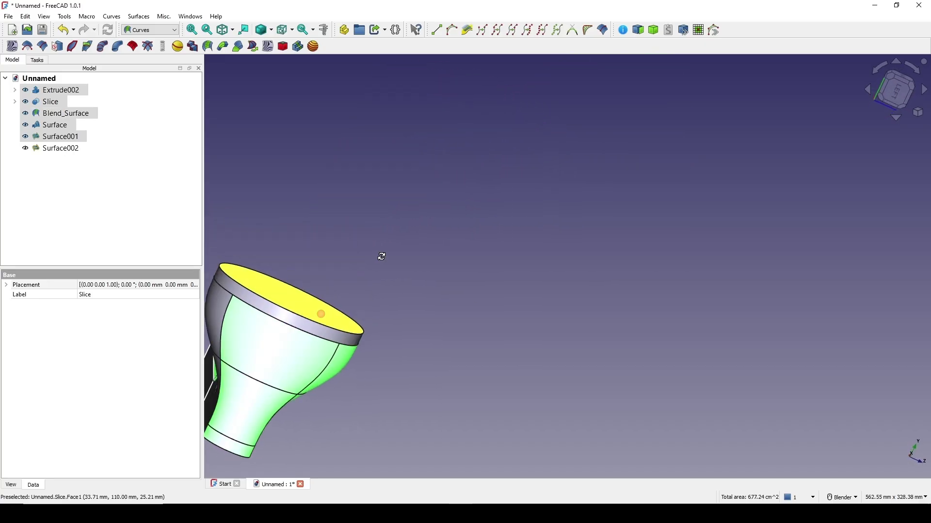
scroll(352, 285, up, 2)
shift+middle_drag(293, 342, 477, 265)
middle_drag(478, 264, 440, 280)
ctrl+click(310, 271)
shift+middle_drag(268, 324, 434, 274)
ctrl+click(436, 277)
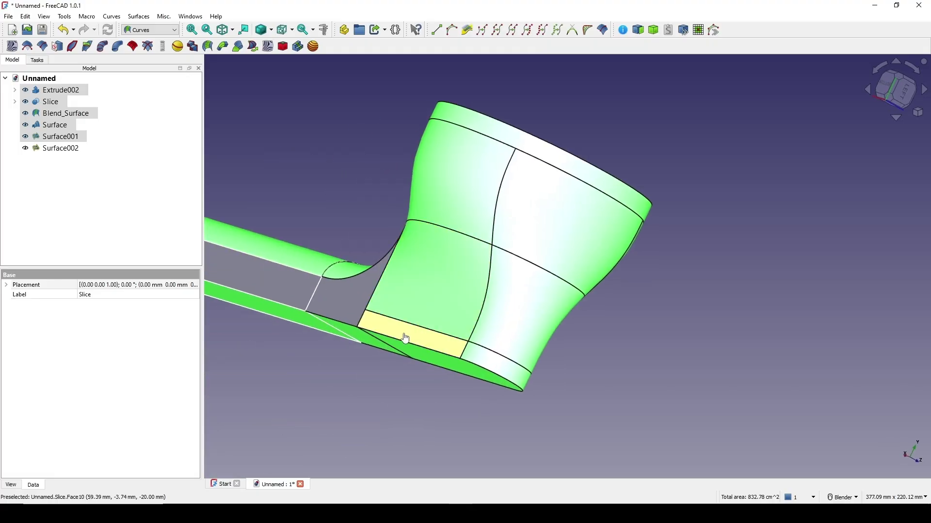
Step: Add the underside filling surface, the bar's remaining faces and the last body face, and create a solid from the selected faces
scroll(415, 340, up, 2)
scroll(346, 319, down, 2)
ctrl+click(322, 297)
scroll(322, 297, down, 3)
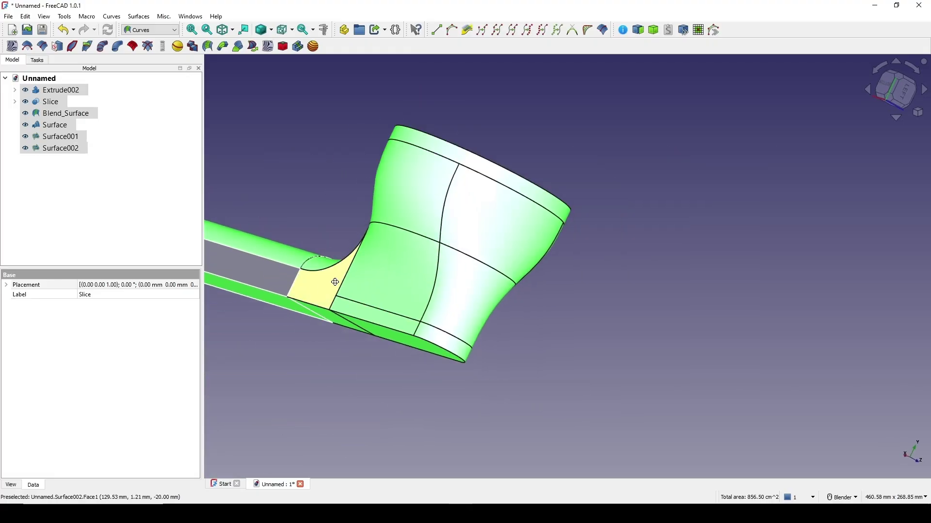
middle_drag(326, 281, 418, 244)
ctrl+click(388, 275)
scroll(391, 277, down, 2)
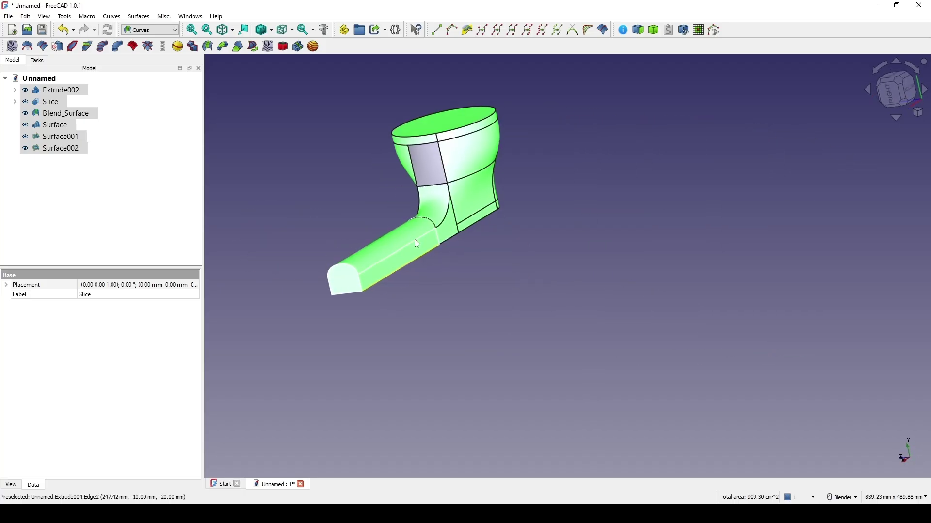
ctrl+click(433, 170)
middle_drag(433, 170, 586, 225)
scroll(561, 158, up, 2)
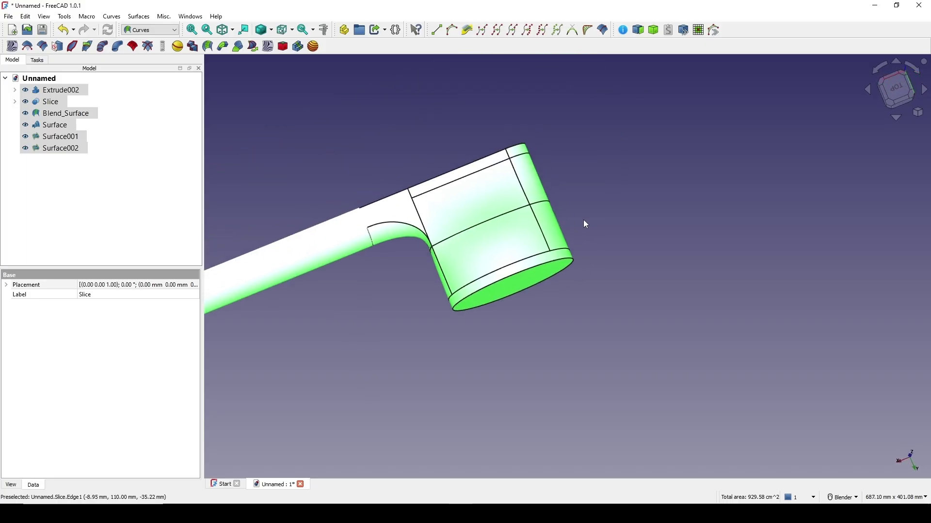
click(657, 36)
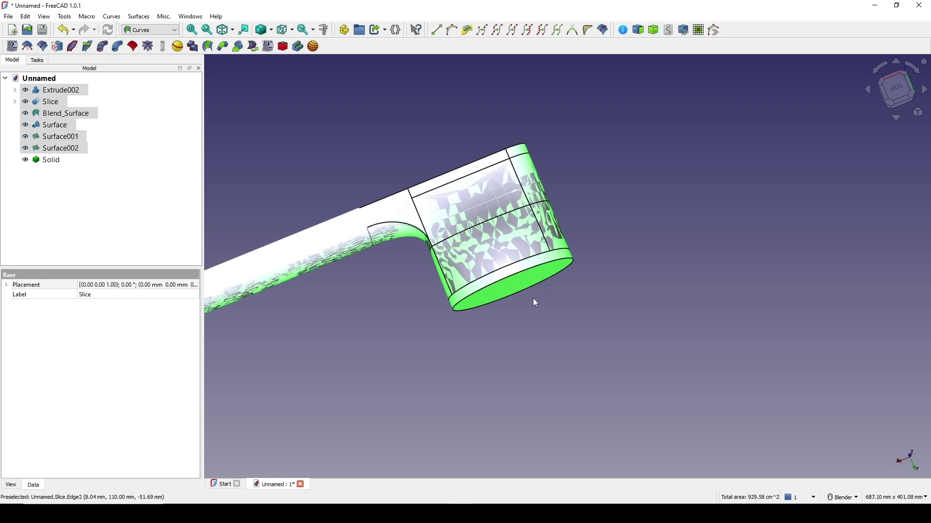
Step: Hide the source bodies and surfaces, and inspect the new solid from several sides
middle_drag(534, 299, 354, 318)
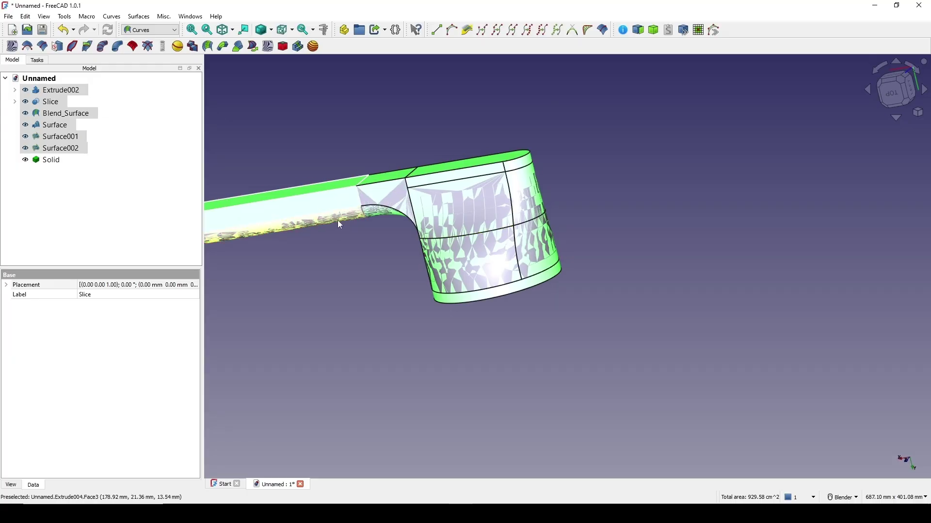
key(space)
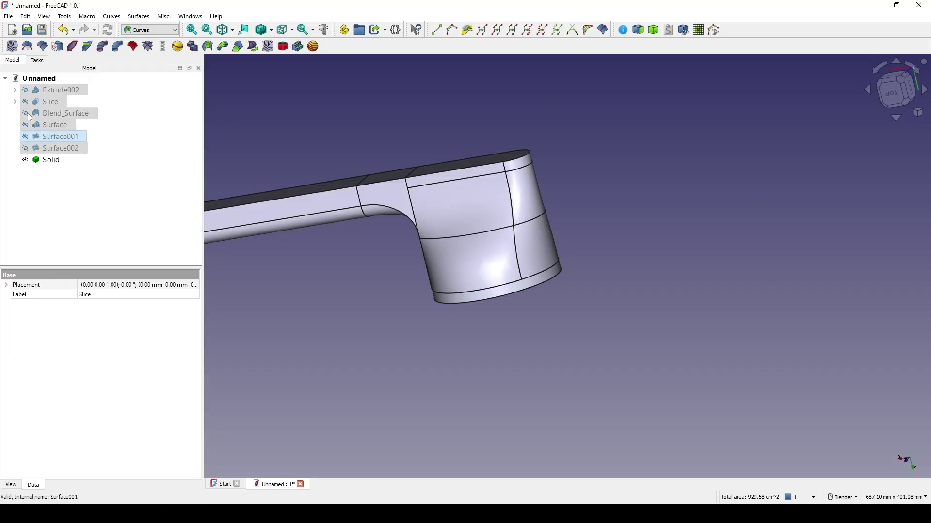
click(50, 164)
middle_drag(463, 280, 532, 329)
click(660, 223)
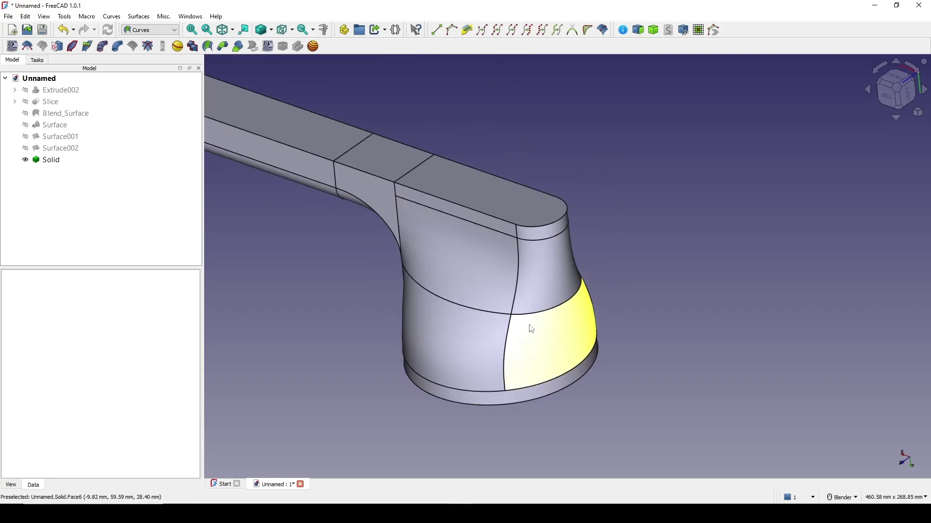
shift+middle_drag(308, 262, 426, 310)
middle_drag(426, 310, 478, 292)
scroll(553, 291, down, 2)
scroll(479, 292, up, 2)
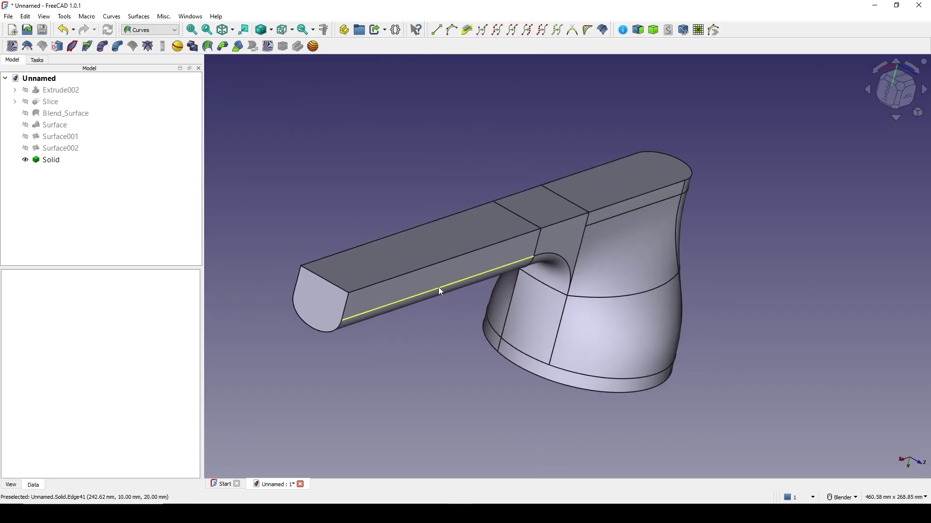
Step: In the Part workbench, chamfer the long edge of the bar's flat face with a length of 2 mm
click(402, 282)
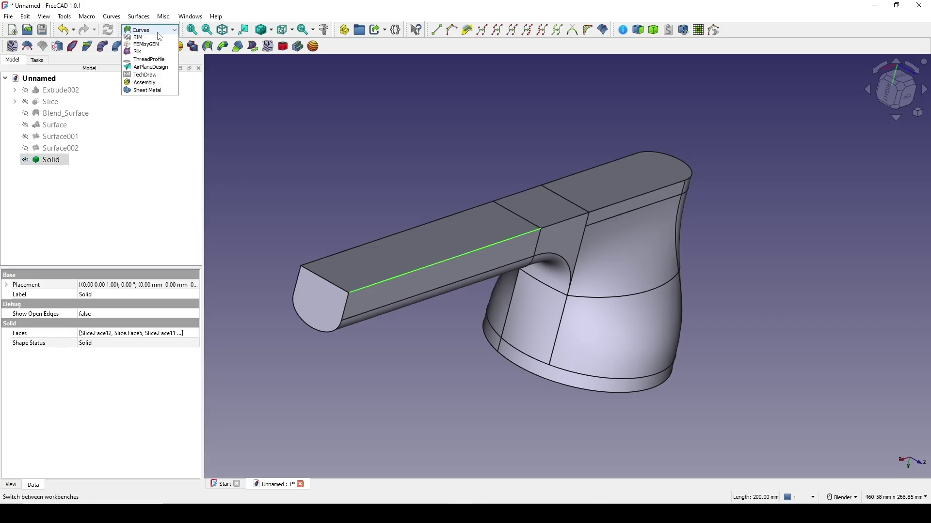
click(141, 47)
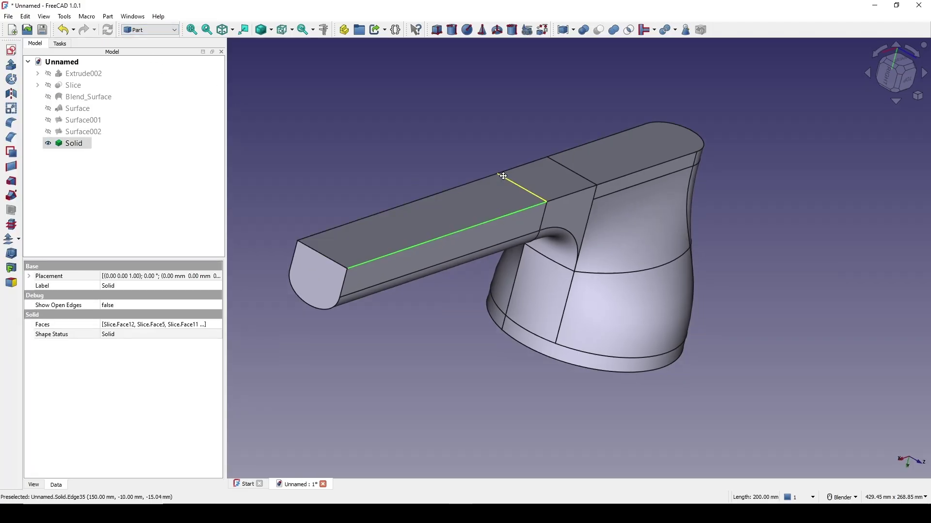
click(12, 138)
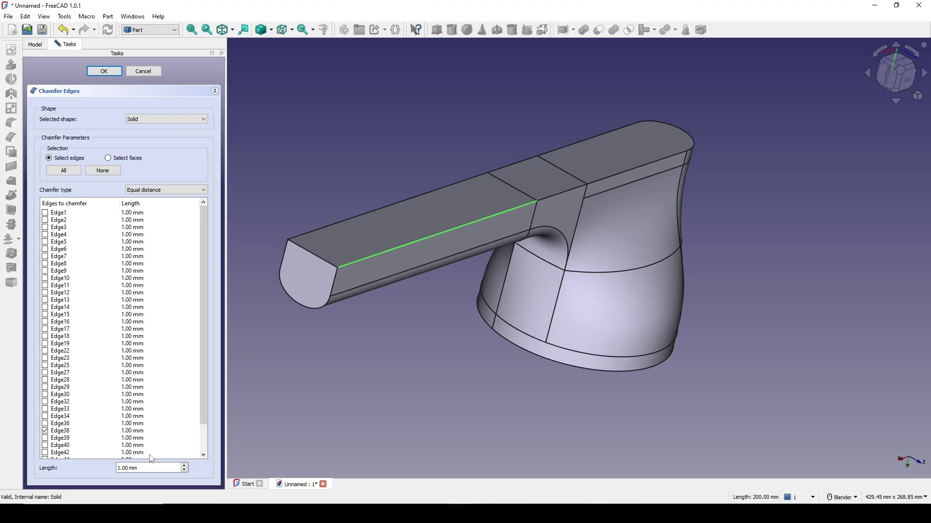
drag(153, 469, 84, 466)
text(2)
click(105, 72)
Step: Edit the existing chamfer along the flat face and increase its length
middle_drag(512, 265, 455, 222)
scroll(445, 258, down, 3)
double_click(77, 144)
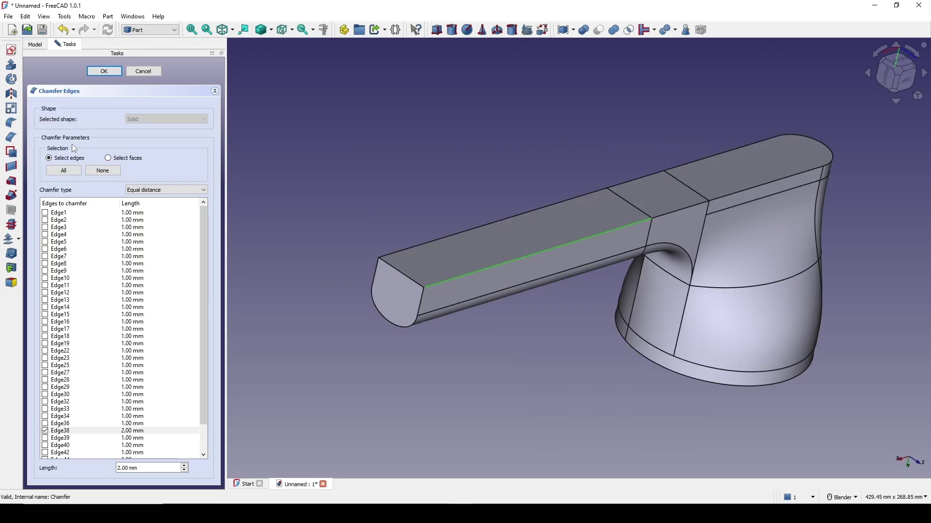
click(113, 73)
middle_drag(673, 240, 532, 253)
scroll(524, 280, up, 2)
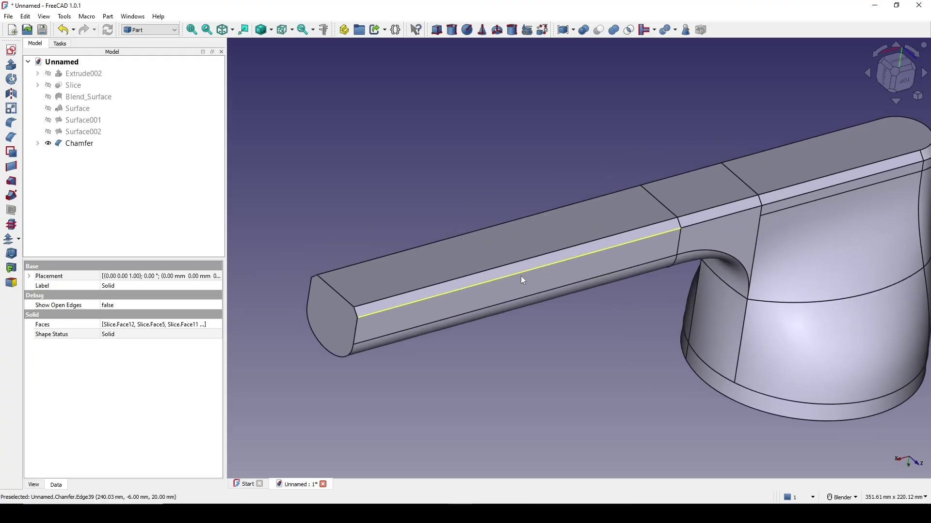
Step: Fillet the long chamfer edges on both sides of the bar with a 1 mm radius
scroll(523, 280, up, 1)
click(469, 289)
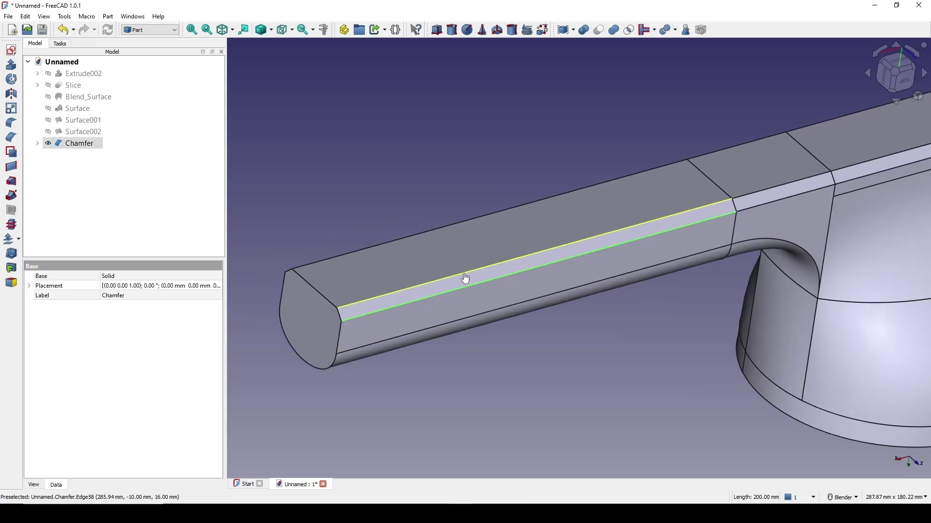
middle_drag(384, 260, 414, 234)
ctrl+click(352, 269)
scroll(353, 270, down, 2)
click(11, 123)
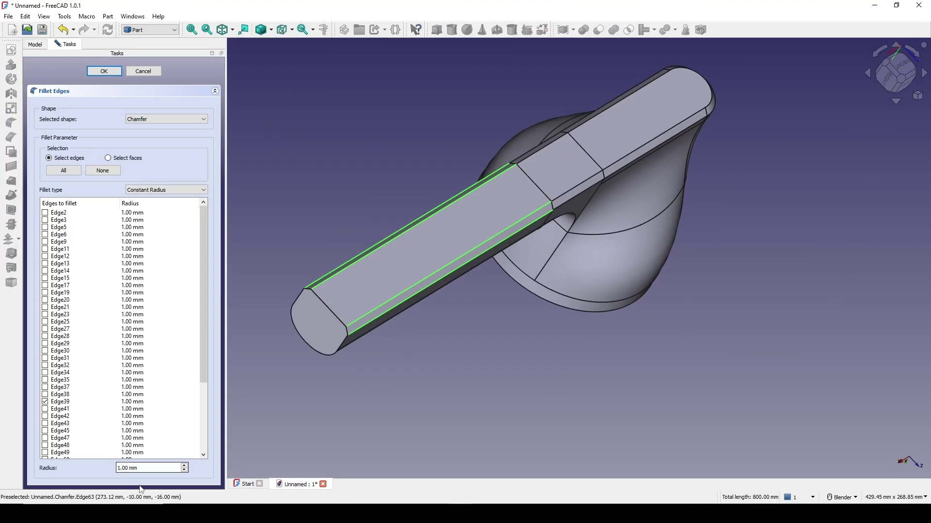
click(112, 74)
Step: Fillet the edge between the bar's free end face and its flat face
middle_drag(578, 250, 618, 240)
scroll(630, 257, up, 2)
shift+middle_drag(631, 286, 515, 270)
click(362, 240)
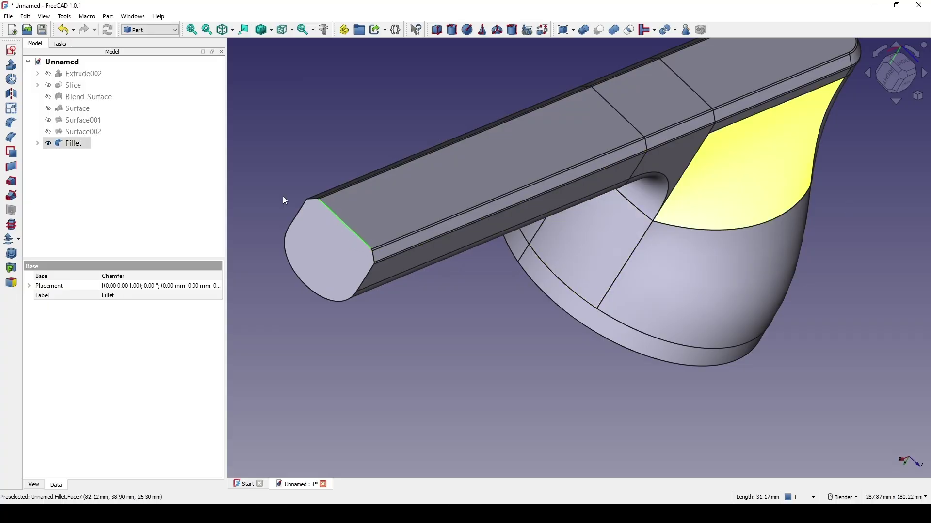
click(11, 123)
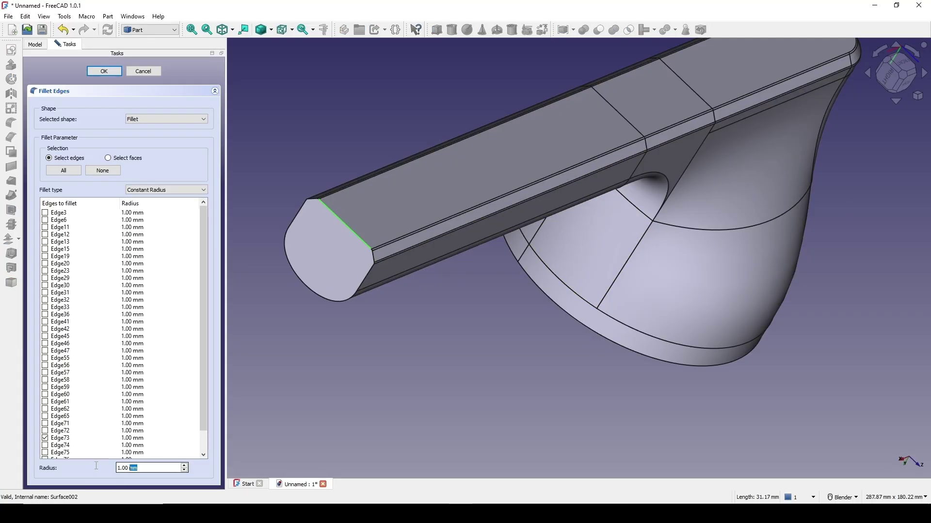
click(99, 69)
scroll(410, 266, down, 2)
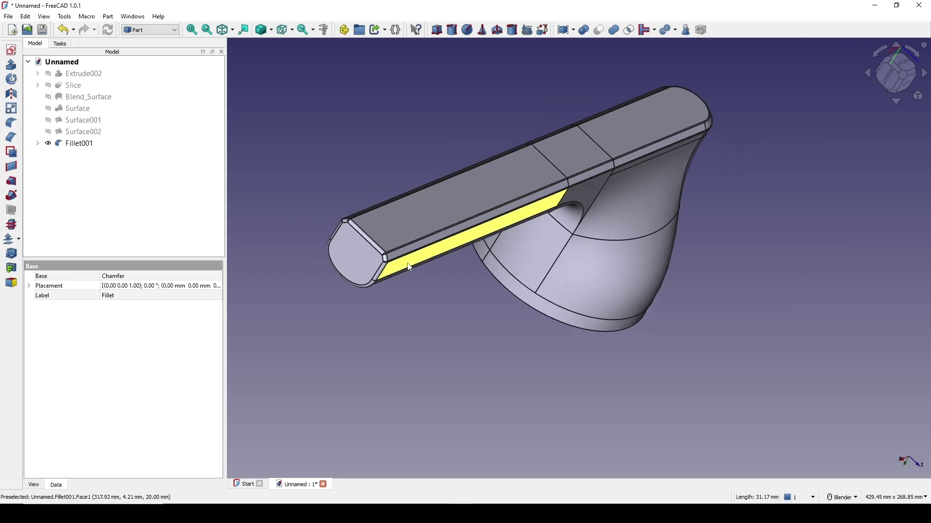
Step: Display the finished handle in the Shaded draw style without edge lines
middle_drag(410, 266, 482, 239)
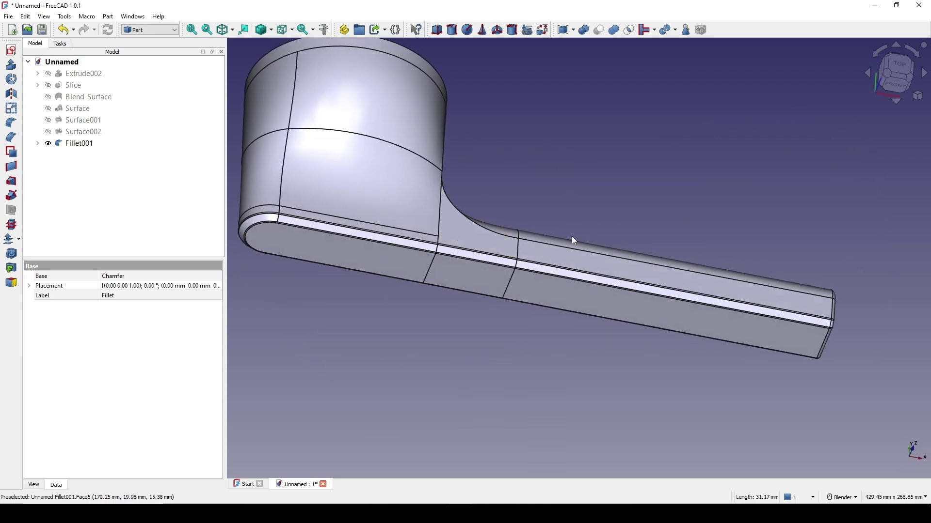
key(v)
key(6)
scroll(569, 240, down, 2)
scroll(538, 241, up, 1)
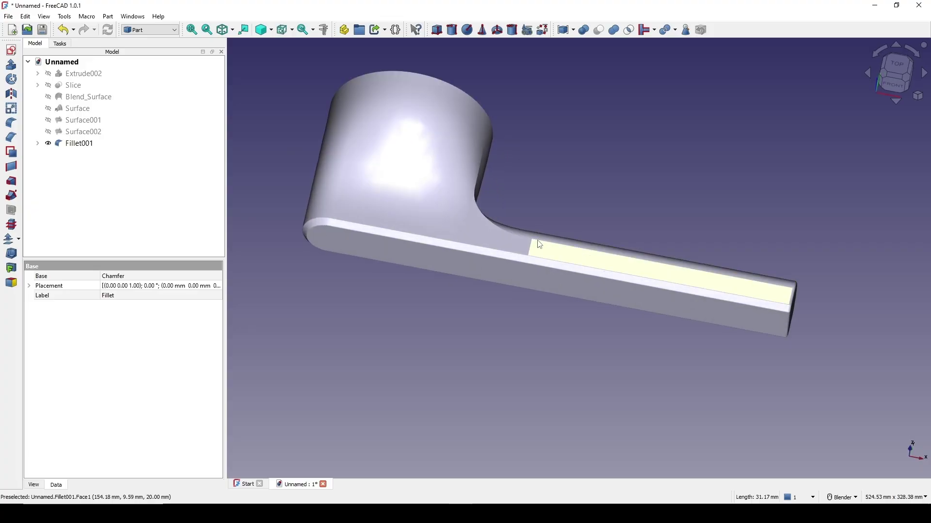